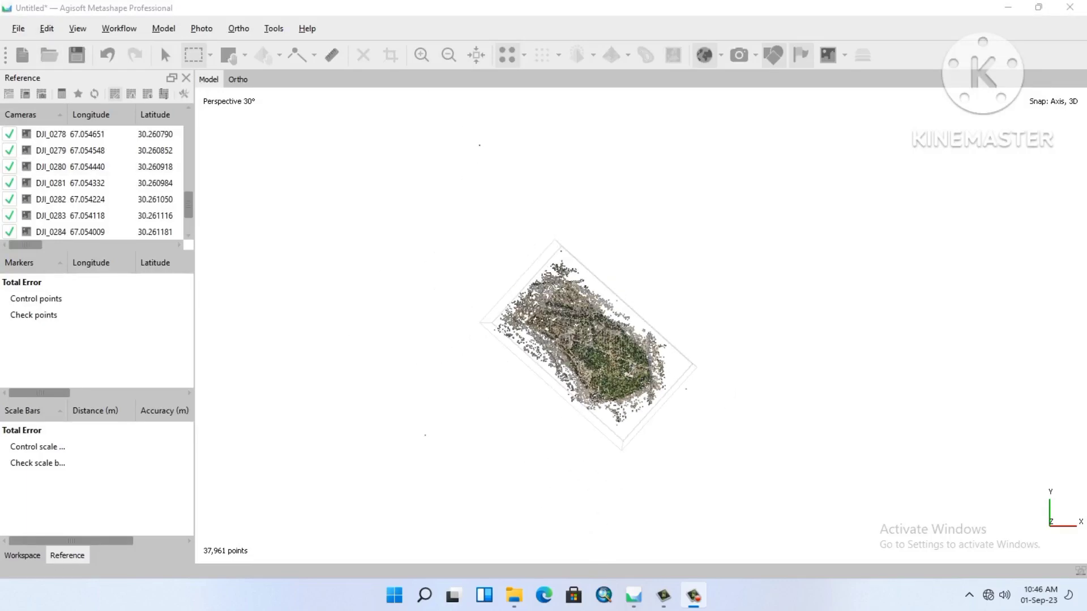
Step: Hide the Reference pane and expand Chunk 1 in the Workspace tree
click(78, 28)
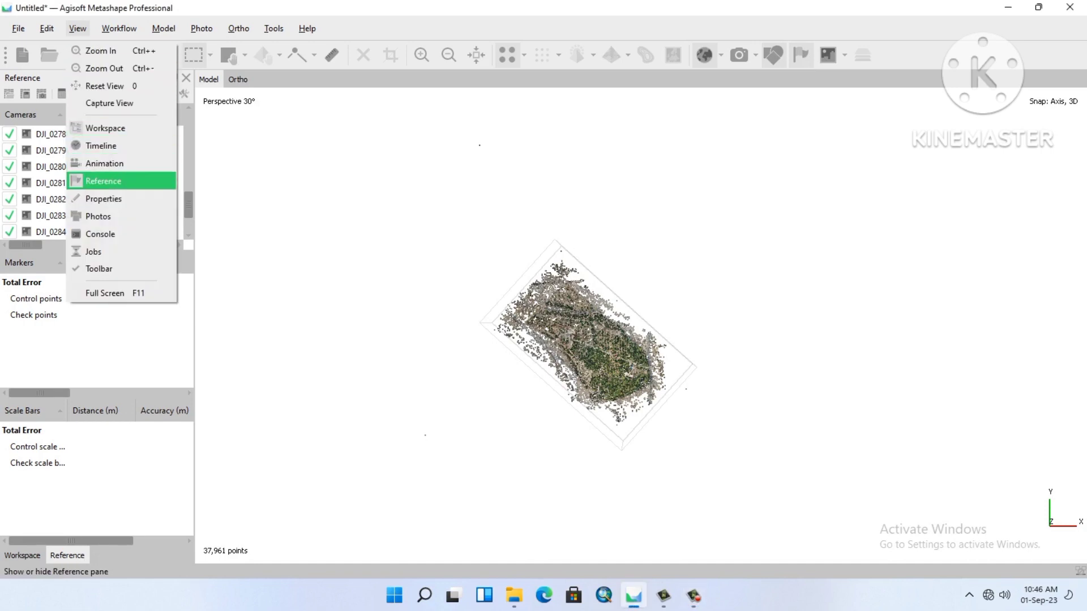
click(103, 180)
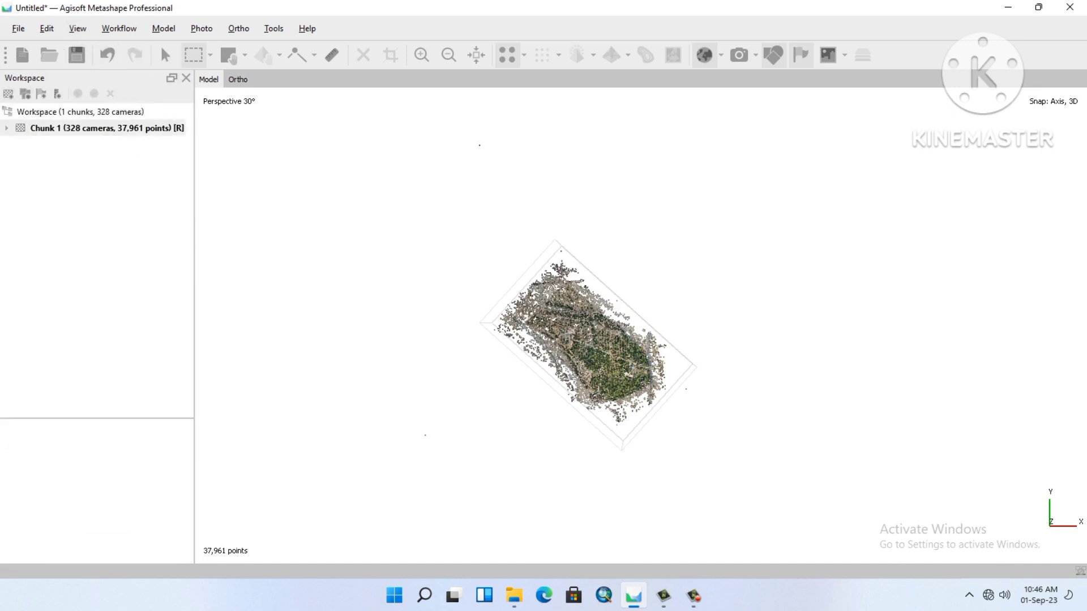
click(6, 129)
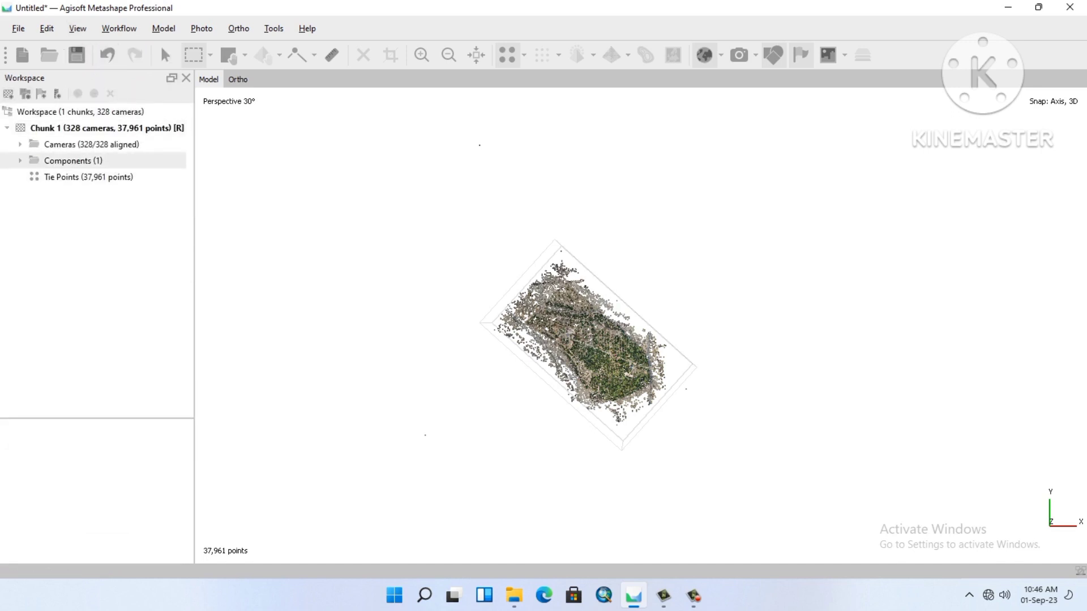
click(118, 29)
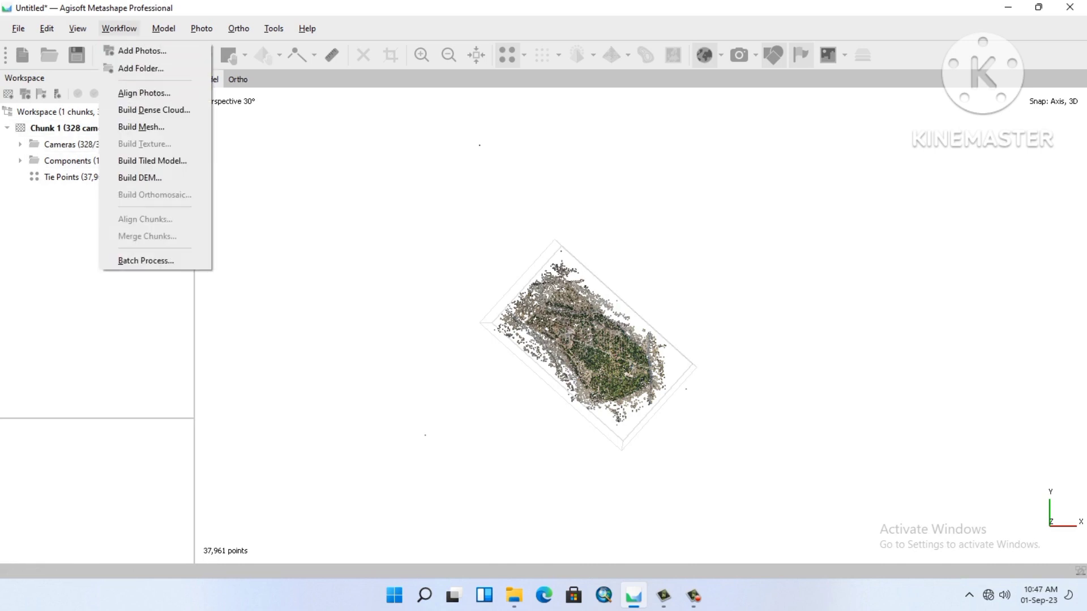
click(119, 28)
click(77, 29)
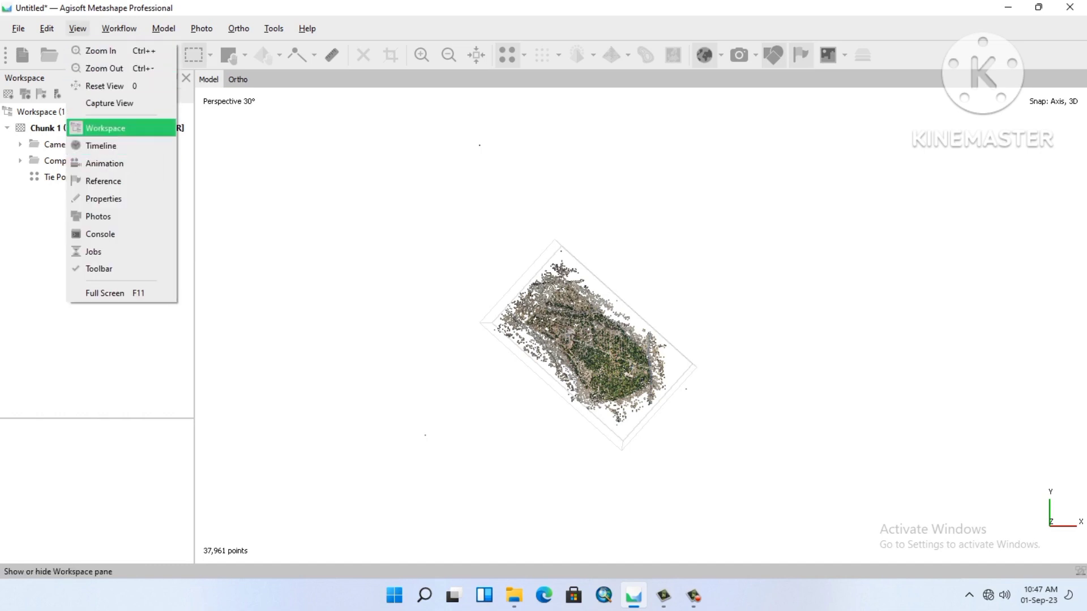
click(105, 128)
click(78, 28)
click(105, 127)
Step: Show the Reference pane with its camera, marker and scale bar tables
click(119, 29)
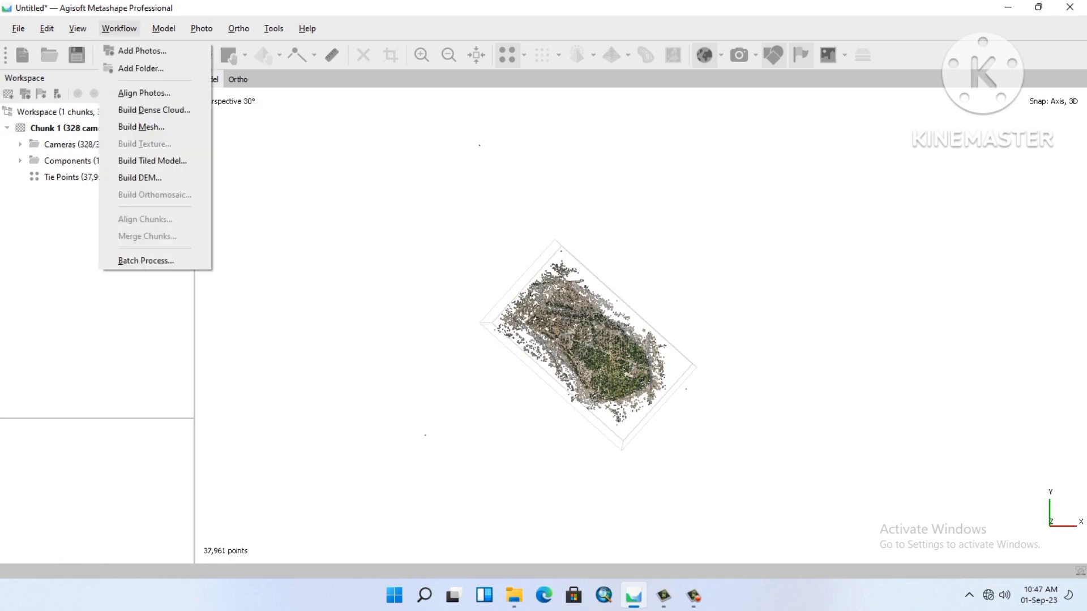
mouse_move(77, 28)
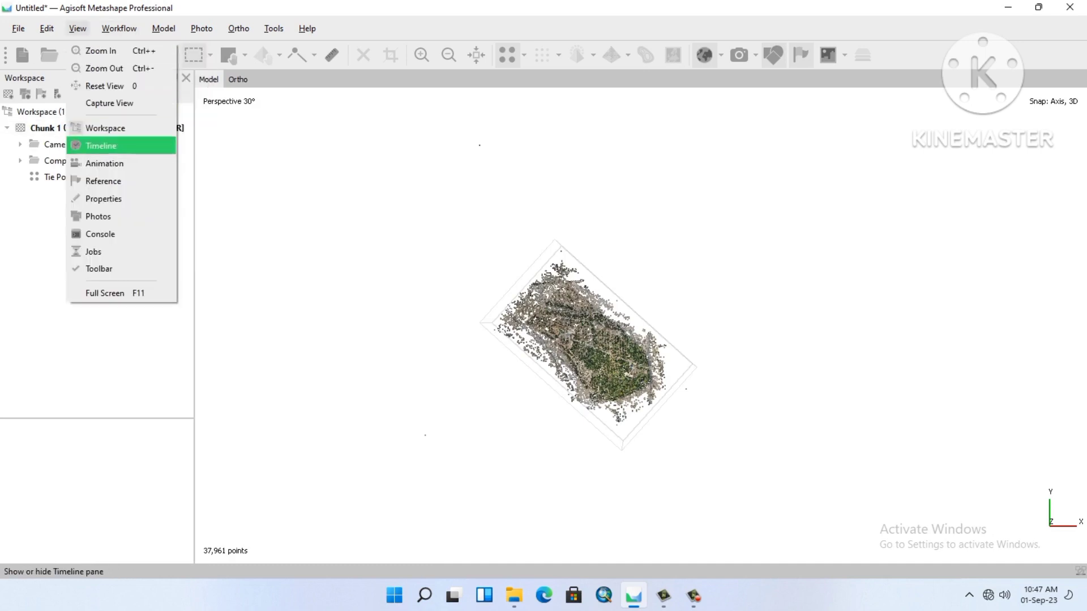
click(103, 181)
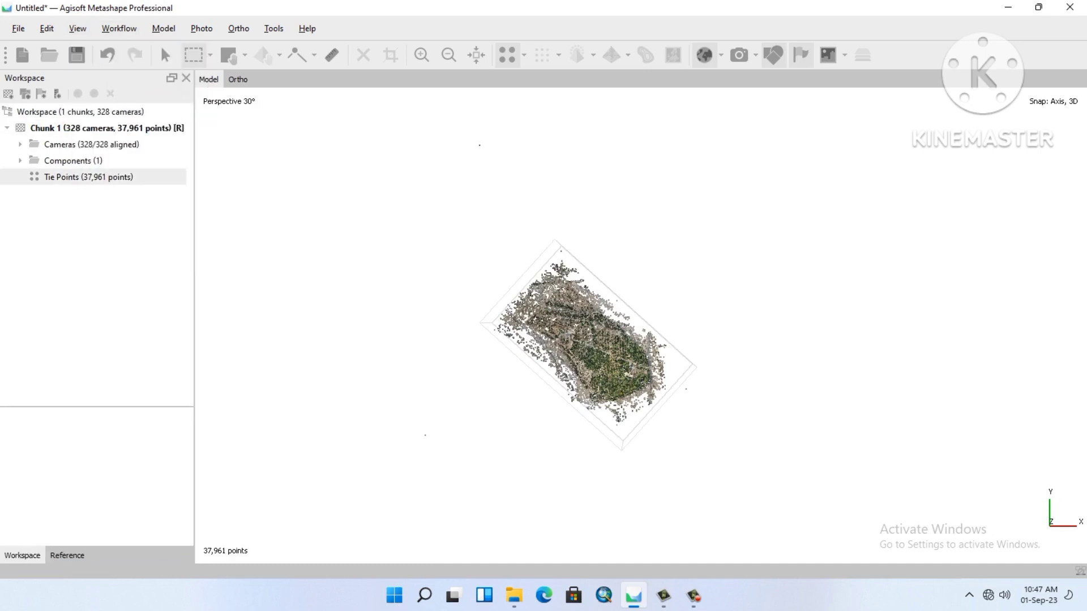
click(68, 556)
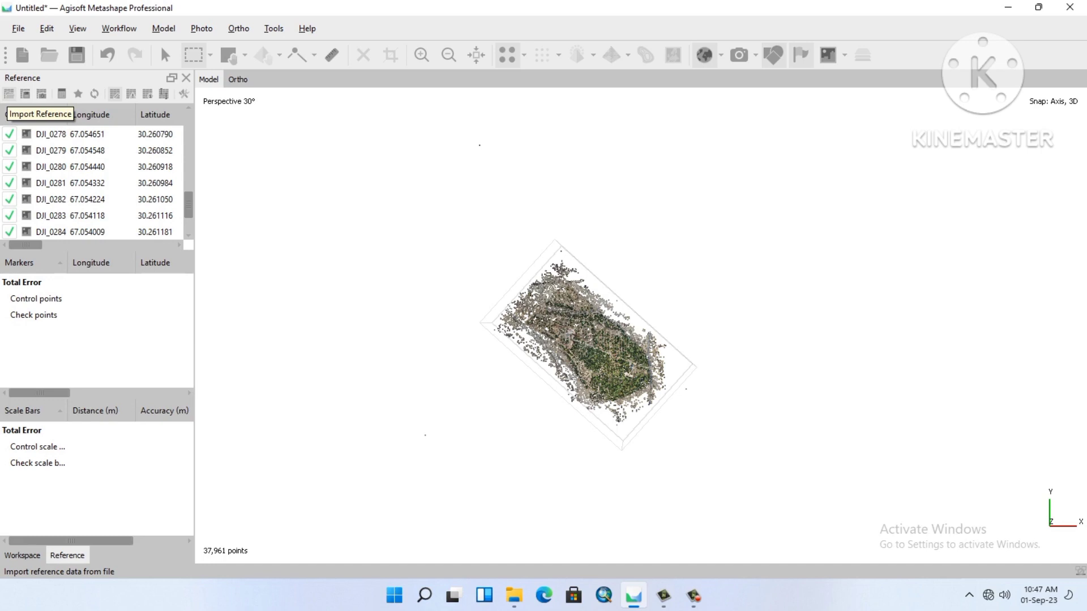
Step: Import the GCP file from the Desktop as comma-delimited reference data in WGS 84 (EPSG::4326), creating markers for its entries
click(9, 93)
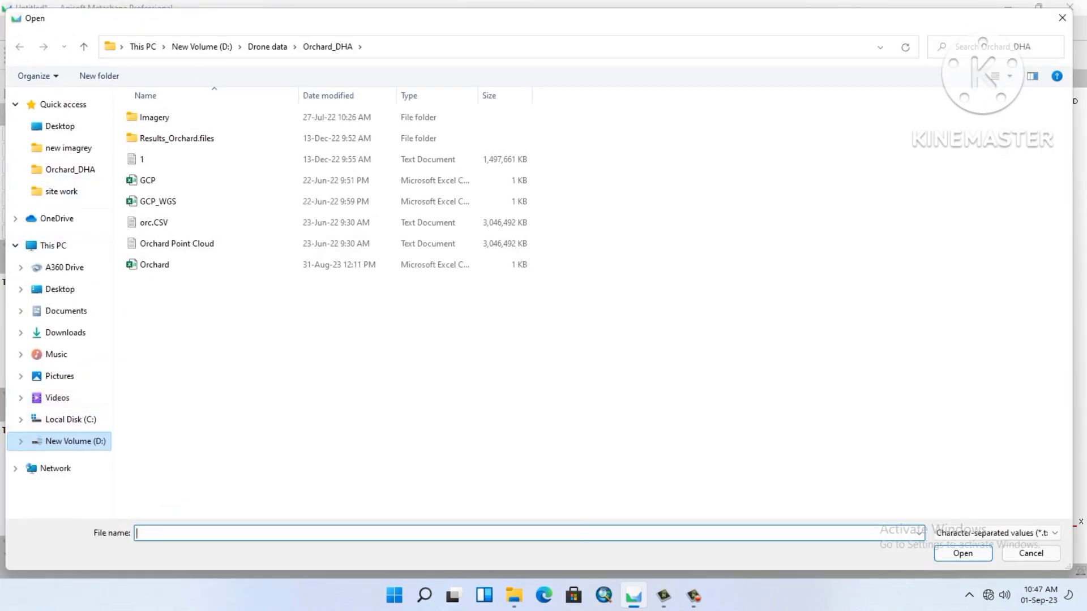
click(60, 125)
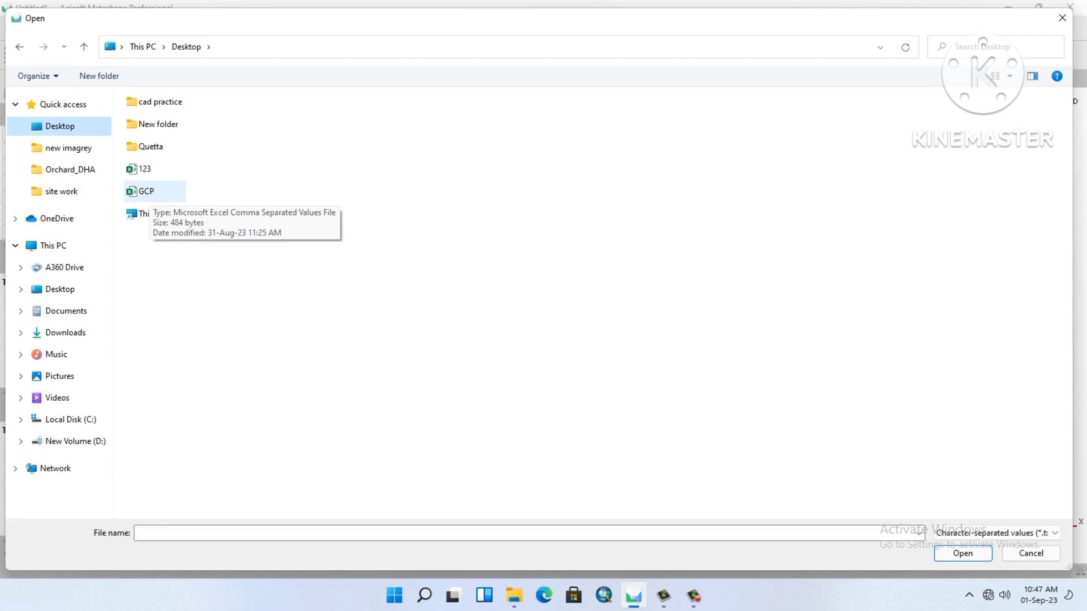
click(146, 191)
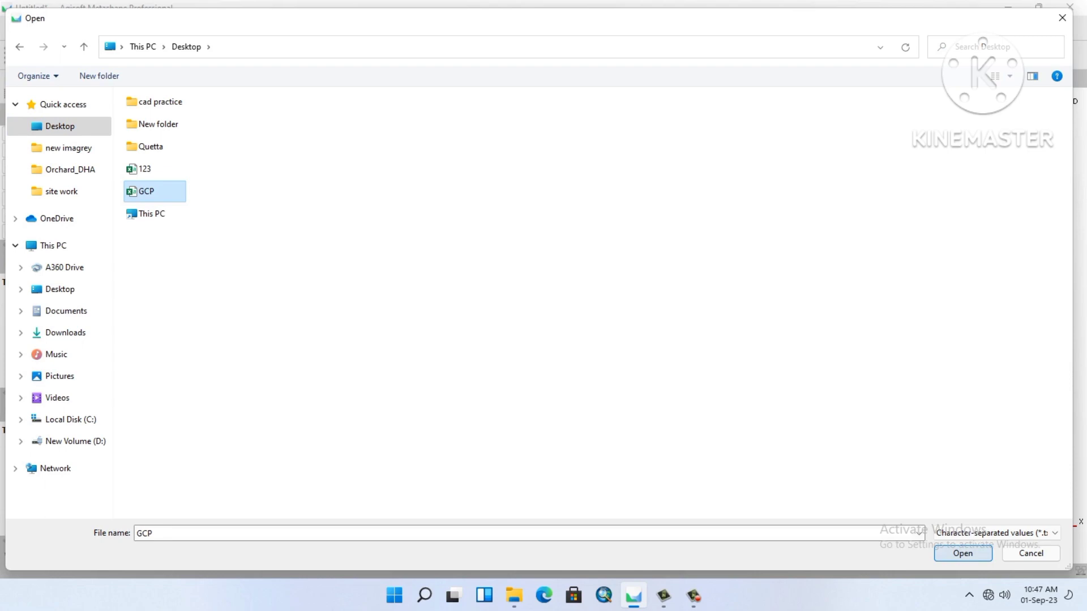
click(962, 553)
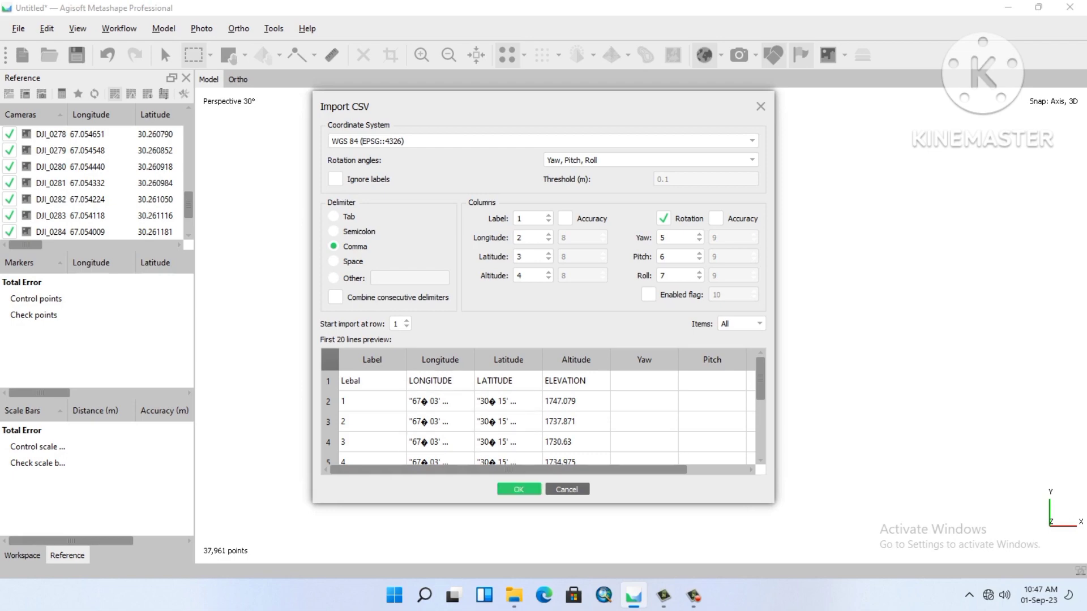
click(518, 489)
click(526, 301)
Step: Remove the surplus "Lebal" marker, created from the header row, from the markers list
scroll(641, 326, down, 3)
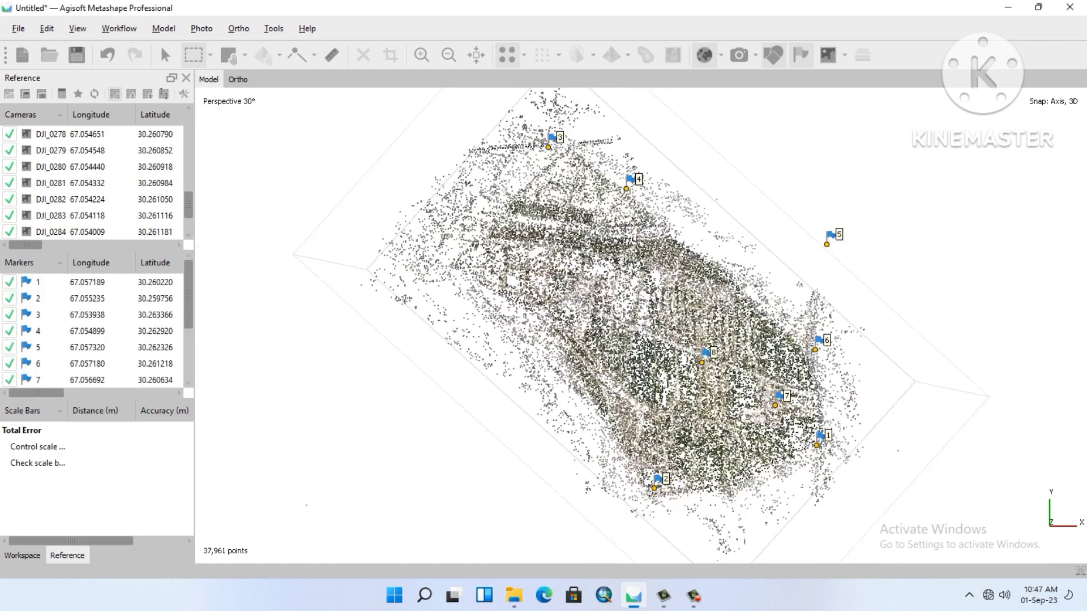
scroll(641, 325, up, 1)
scroll(641, 312, down, 2)
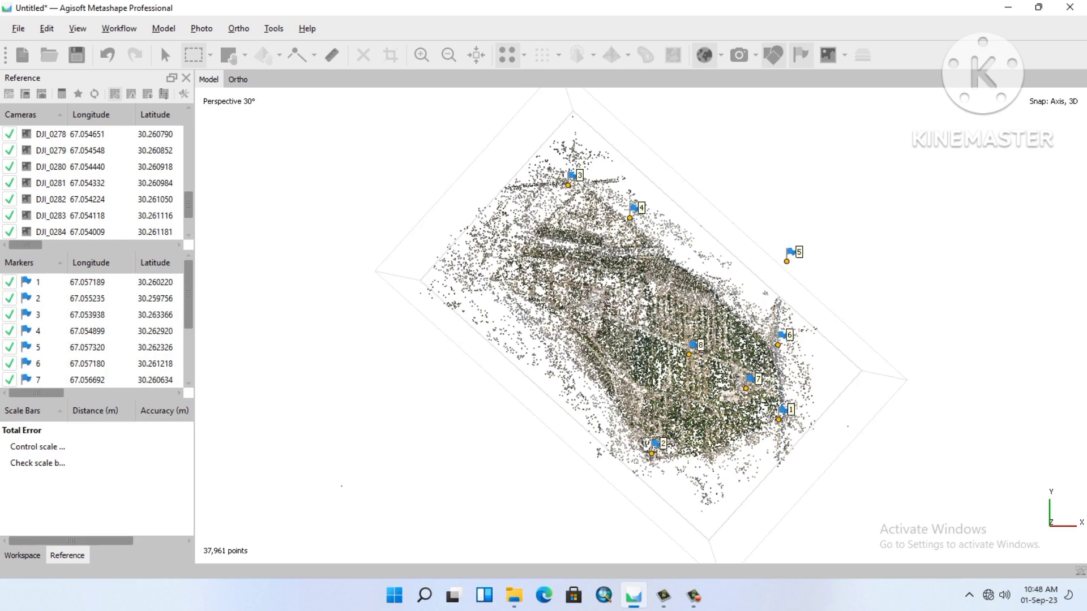
scroll(93, 331, down, 2)
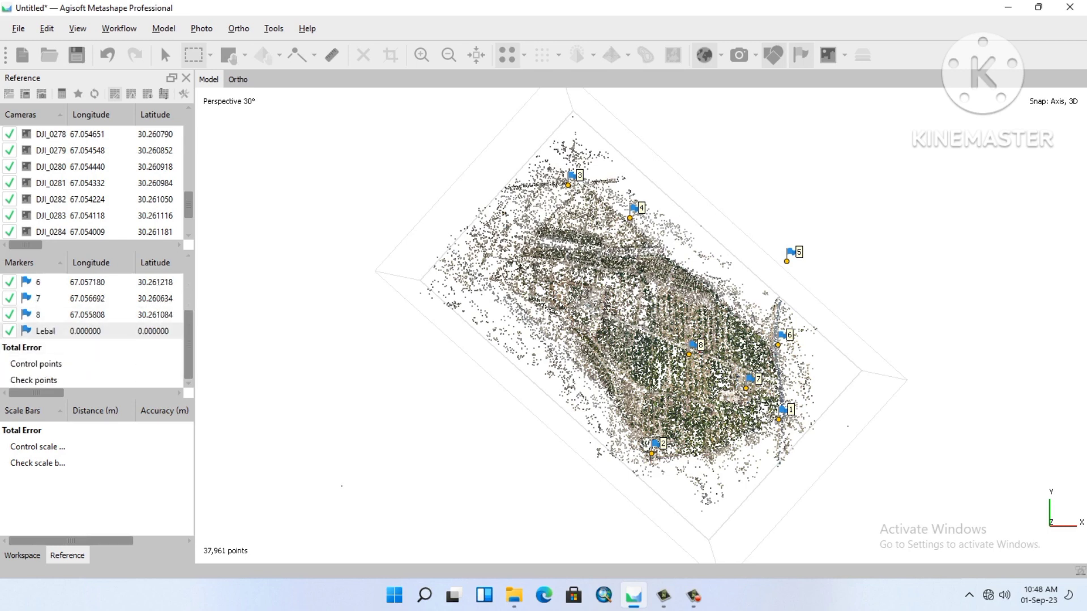
right_click(56, 333)
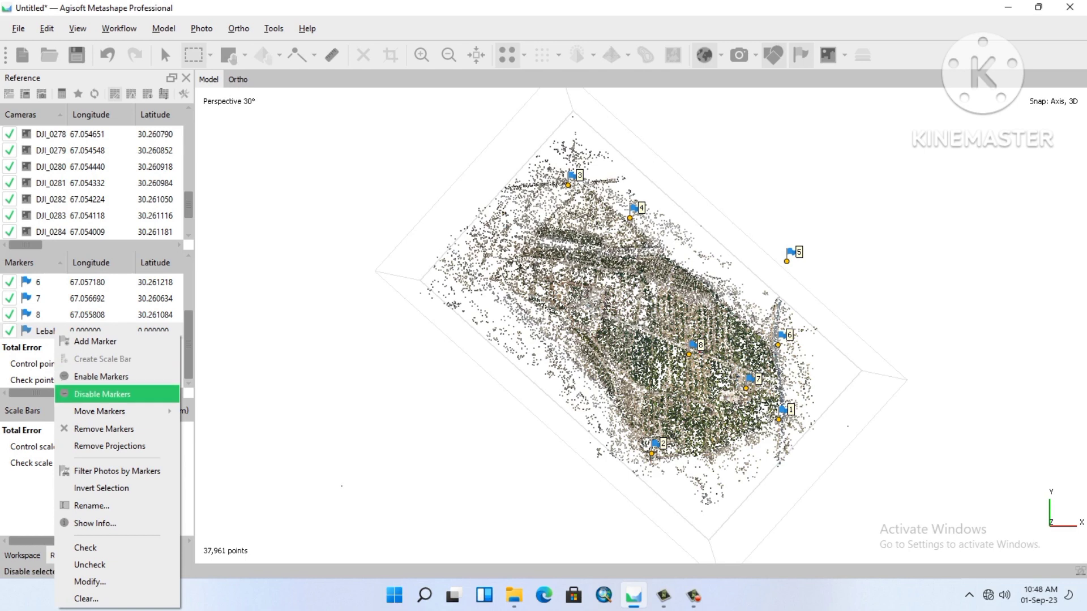
click(103, 428)
click(518, 301)
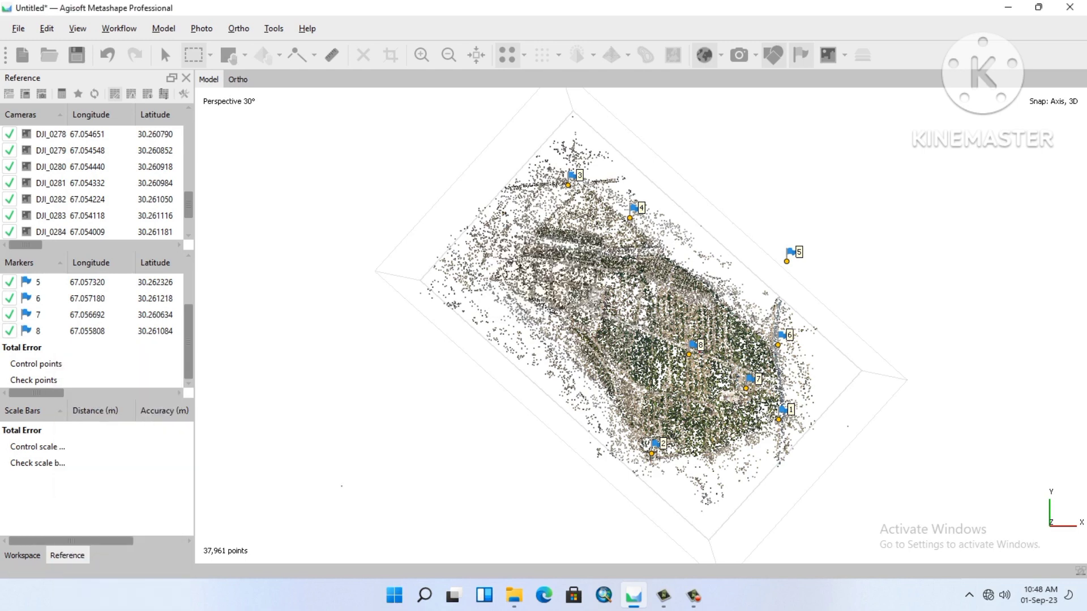
Step: Examine the locations of markers 1 to 4 on the model and the altitude, accuracy, projections and error columns
click(38, 282)
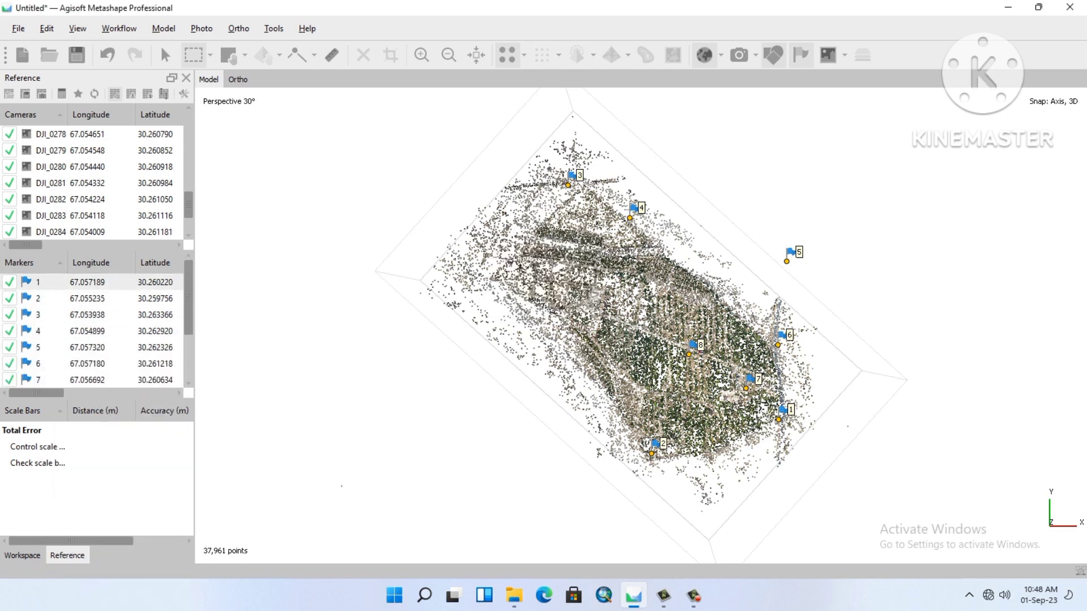
click(38, 298)
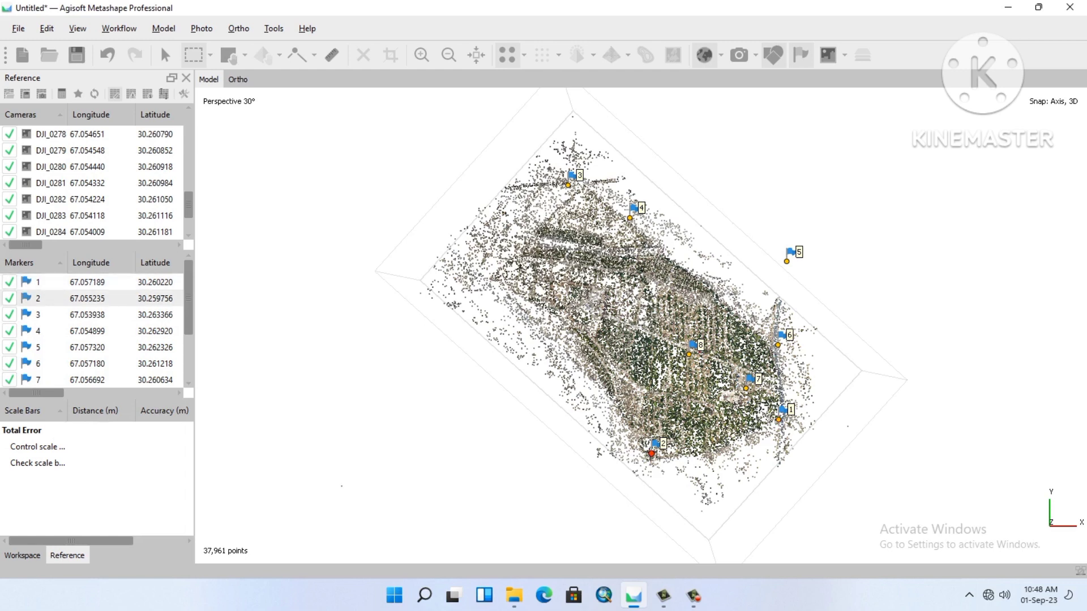
click(37, 315)
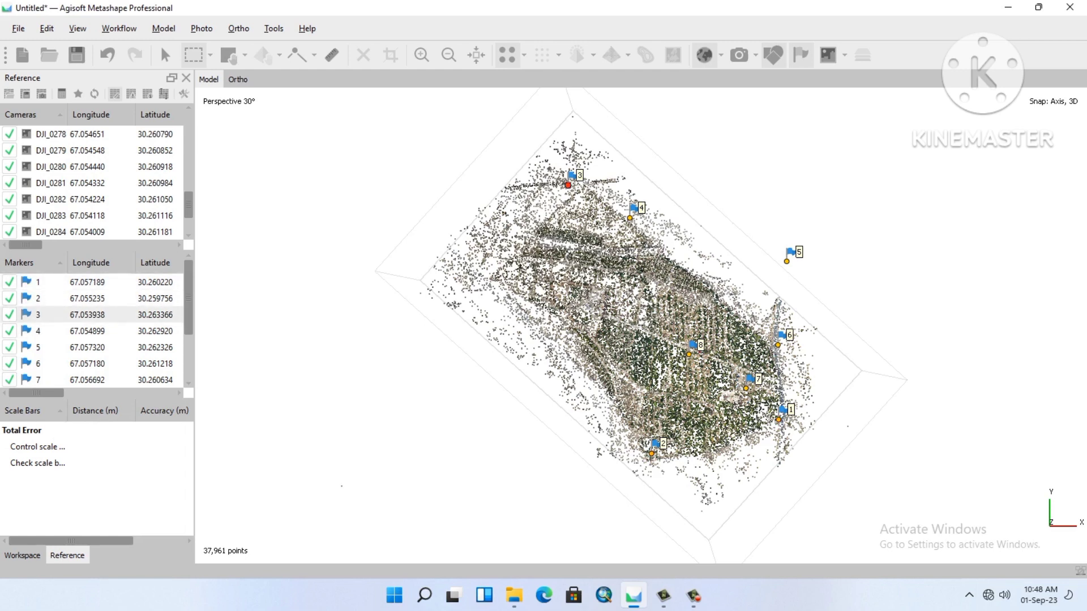
click(38, 331)
drag(36, 392, 88, 393)
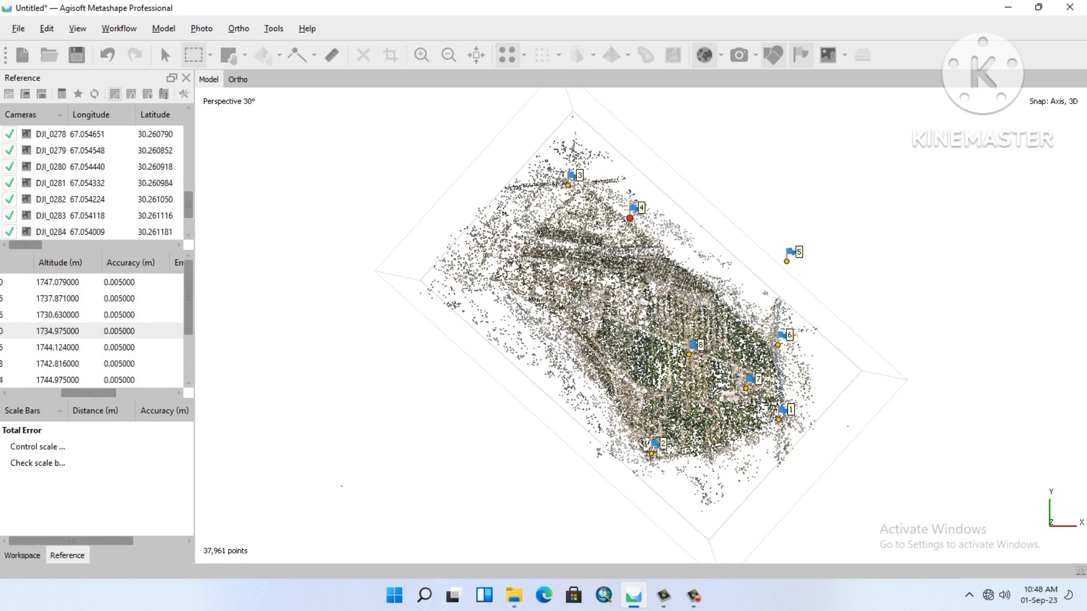
drag(89, 393, 40, 392)
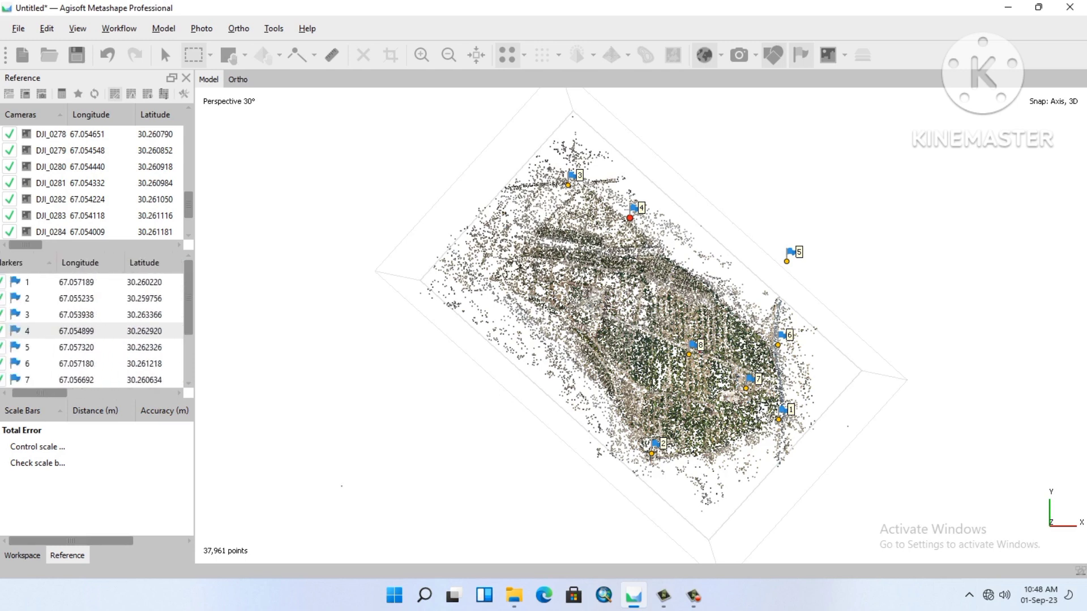
scroll(92, 328, right, 10)
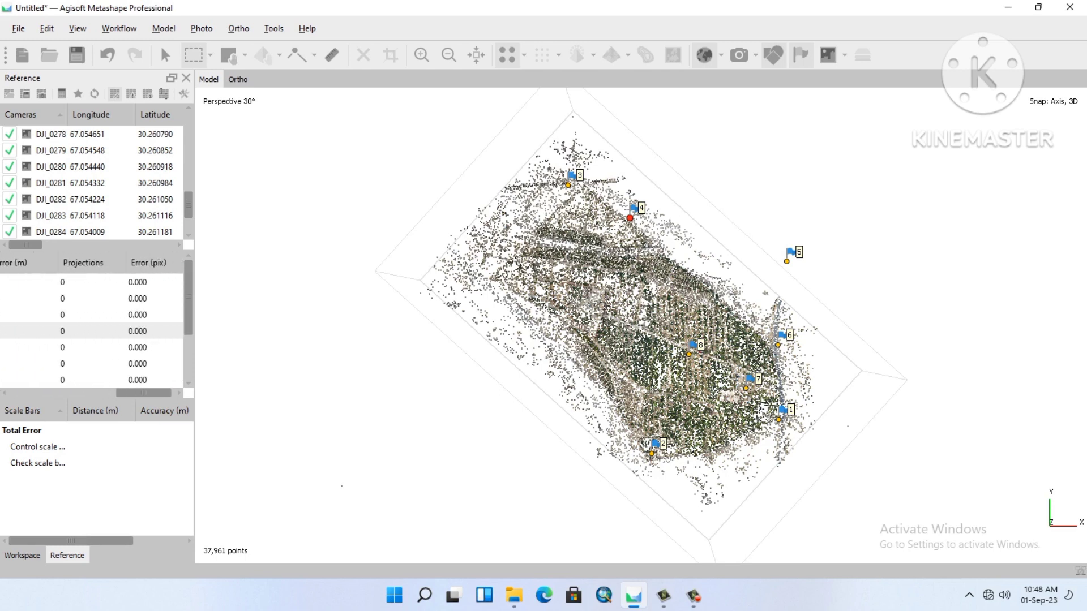
scroll(92, 328, left, 10)
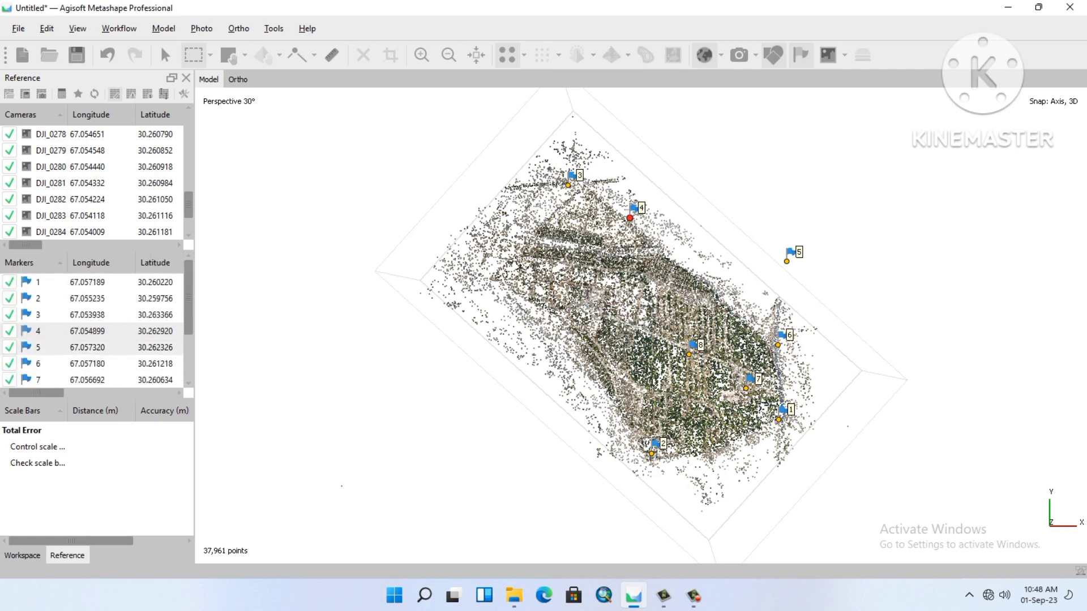
Step: Show the Photos pane, filter the photos by marker 1 and open photo DJI_0107
click(83, 283)
right_click(83, 287)
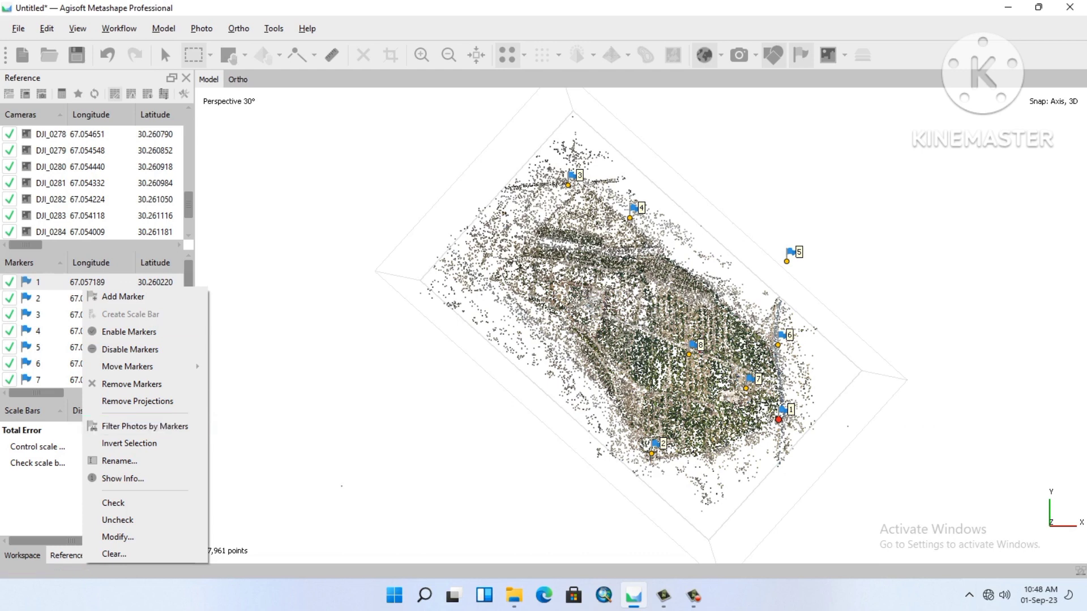
click(77, 29)
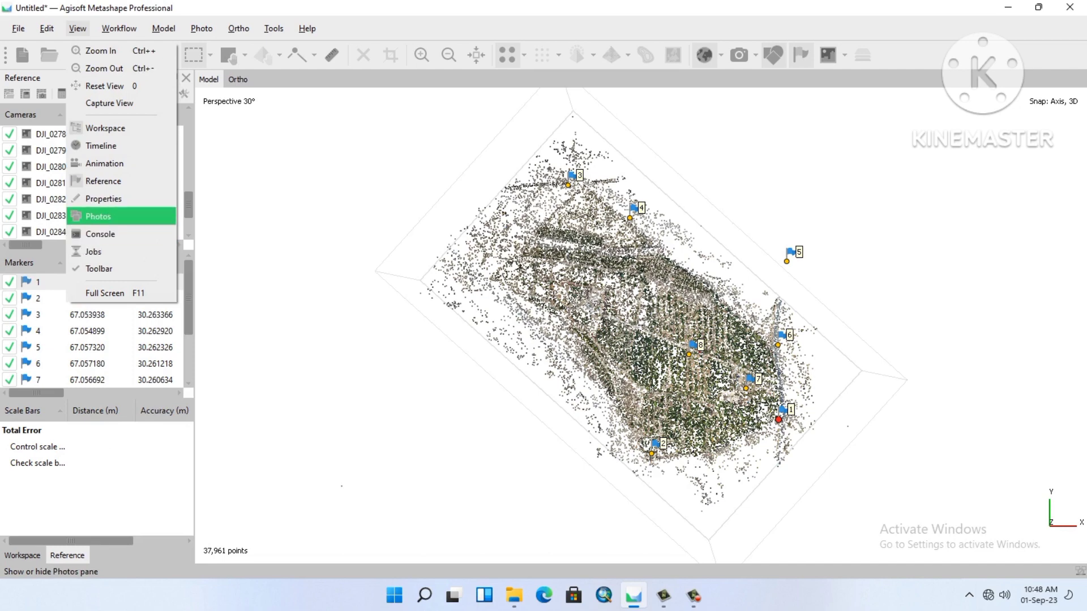
click(98, 216)
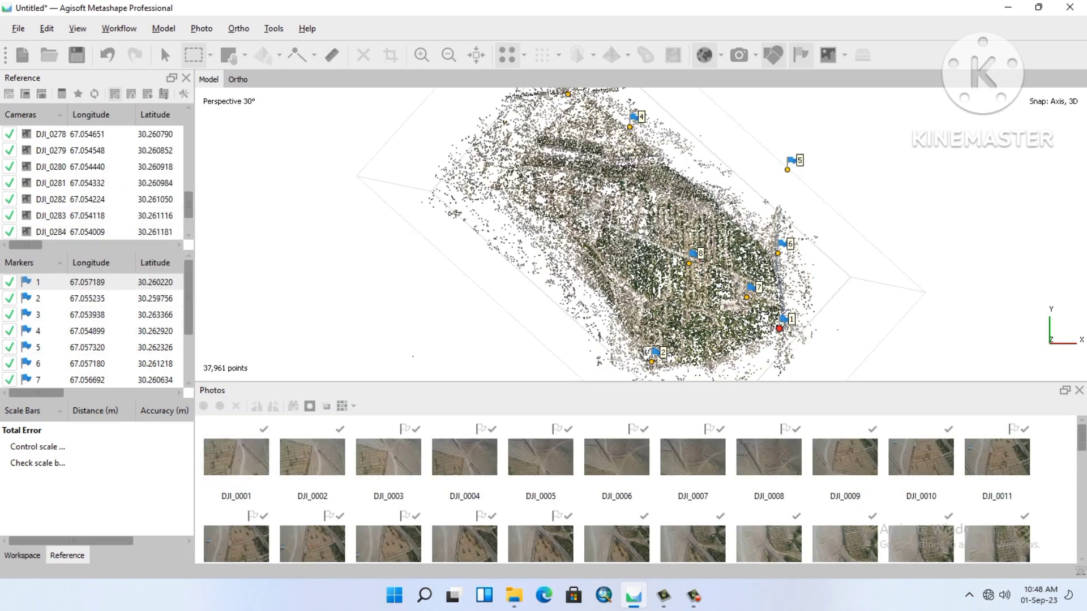
right_click(61, 281)
click(102, 420)
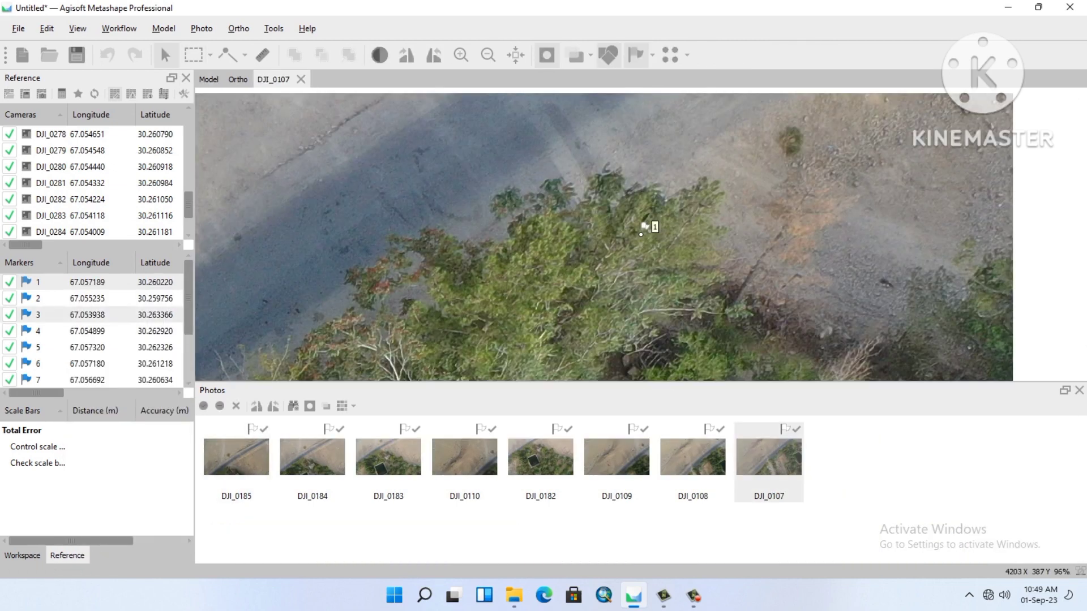
Step: Filter the photos by marker 2 and open photo DJI_0324
click(80, 298)
right_click(80, 298)
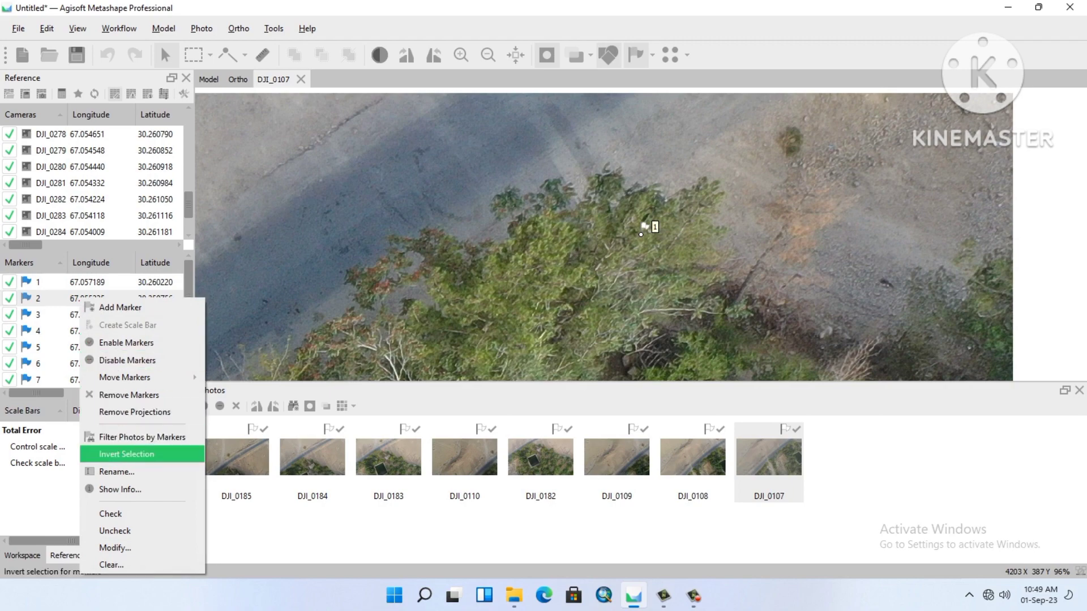
click(142, 437)
double_click(236, 457)
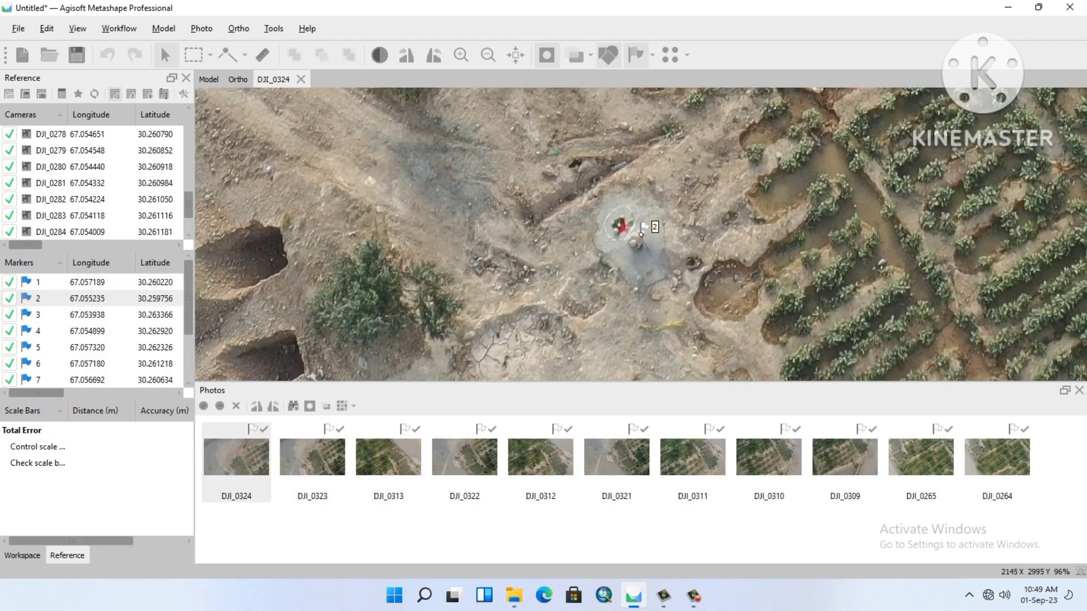
Step: Move marker 2 onto the centre of the green and red ground target in photo DJI_0324
scroll(618, 237, up, 1)
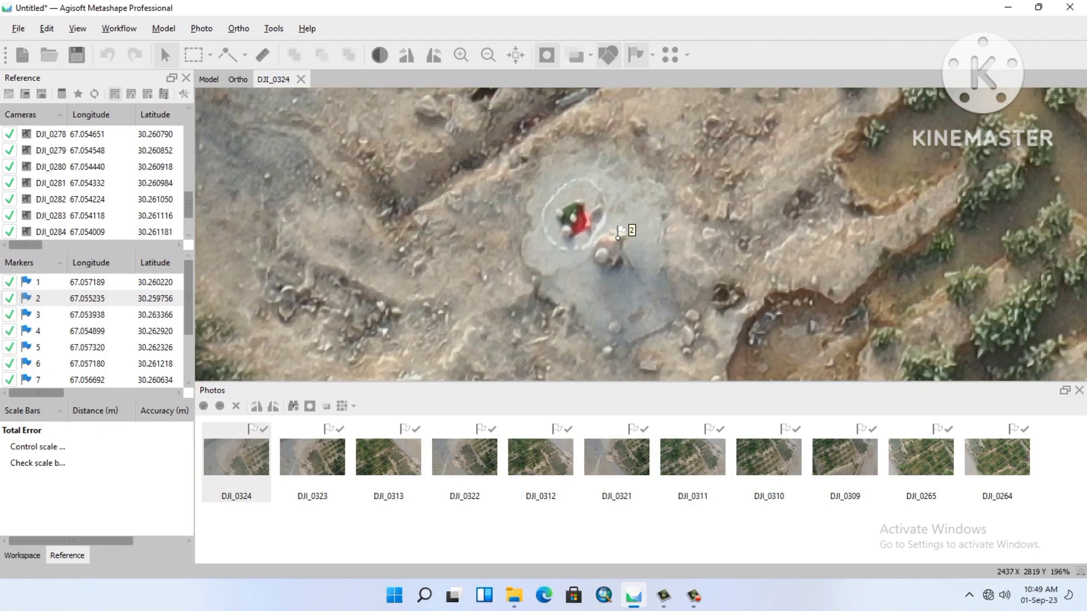
scroll(619, 238, up, 1)
scroll(617, 237, up, 1)
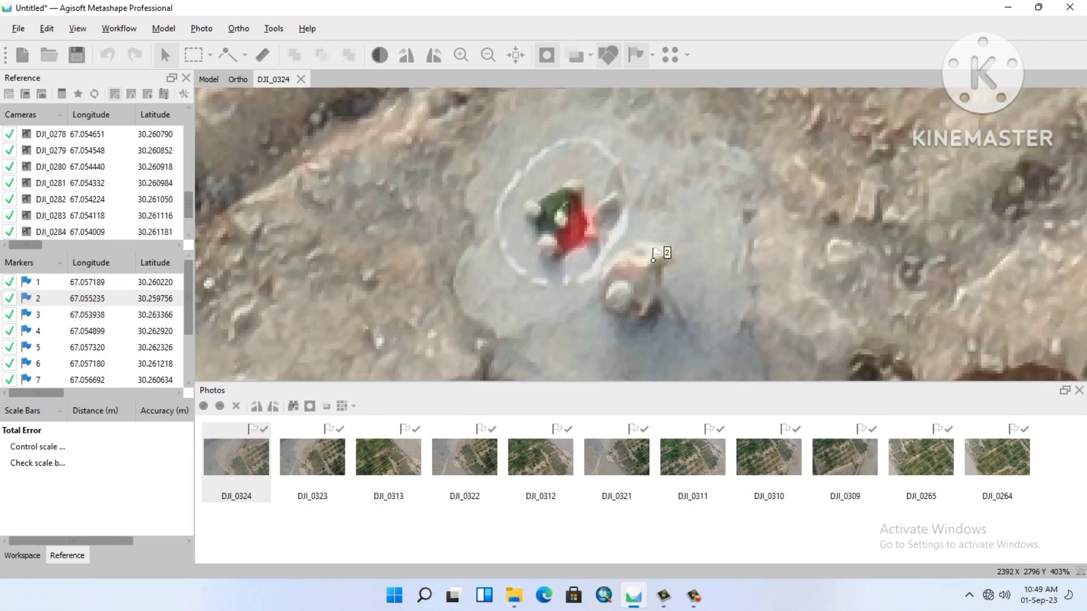
scroll(617, 237, down, 4)
scroll(588, 239, up, 3)
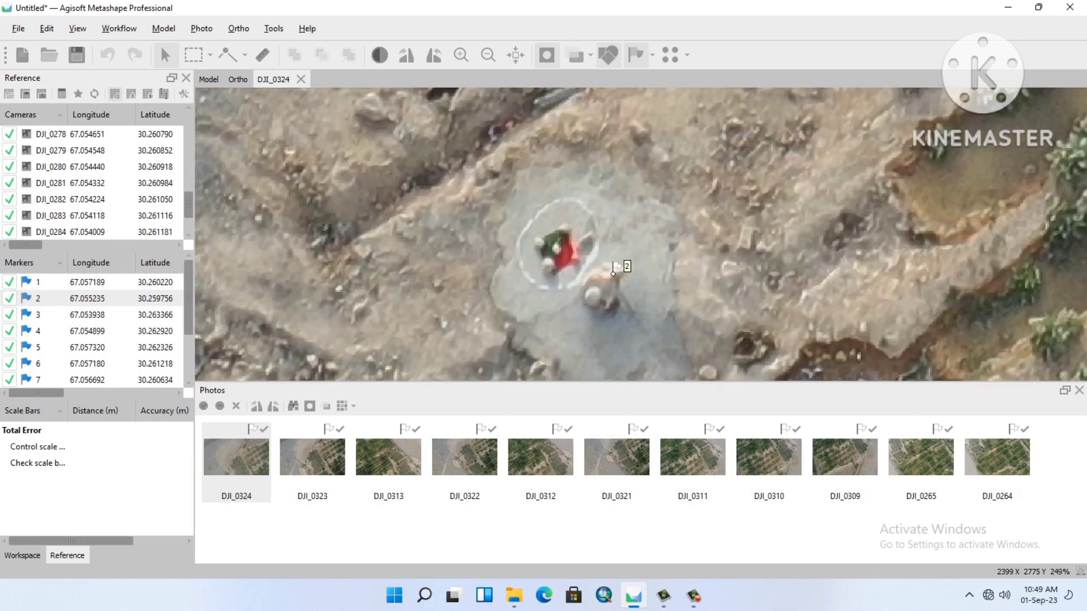
drag(613, 274, 556, 248)
Step: Centre marker 2 on the green and red ground target in photos DJI_0323 and DJI_0313
key(Page_Down)
scroll(648, 220, up, 2)
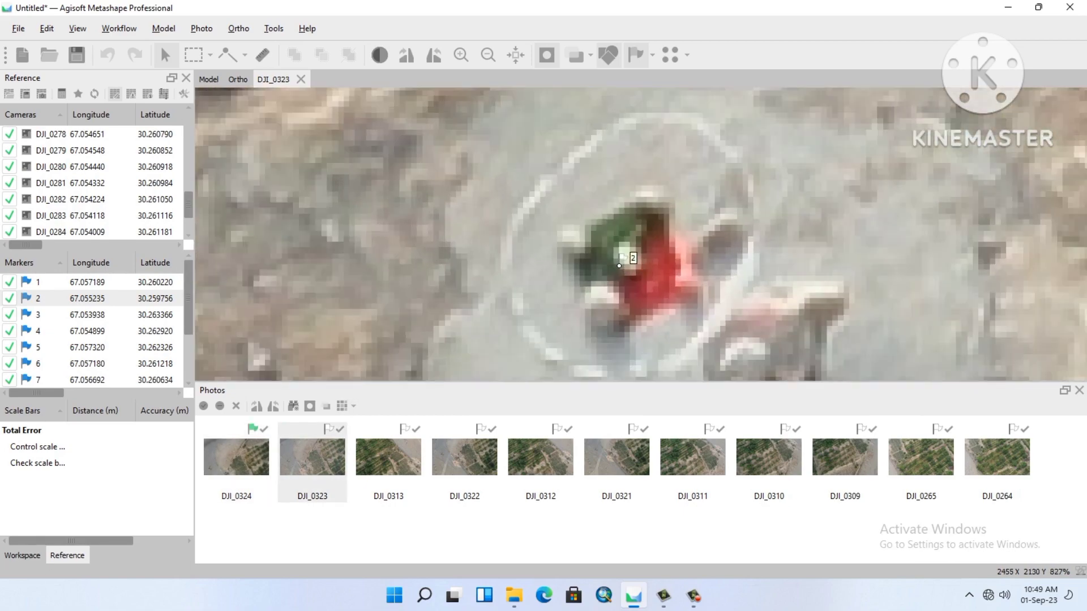
drag(619, 265, 628, 255)
key(Page_Down)
key(Page_Down)
scroll(638, 235, up, 2)
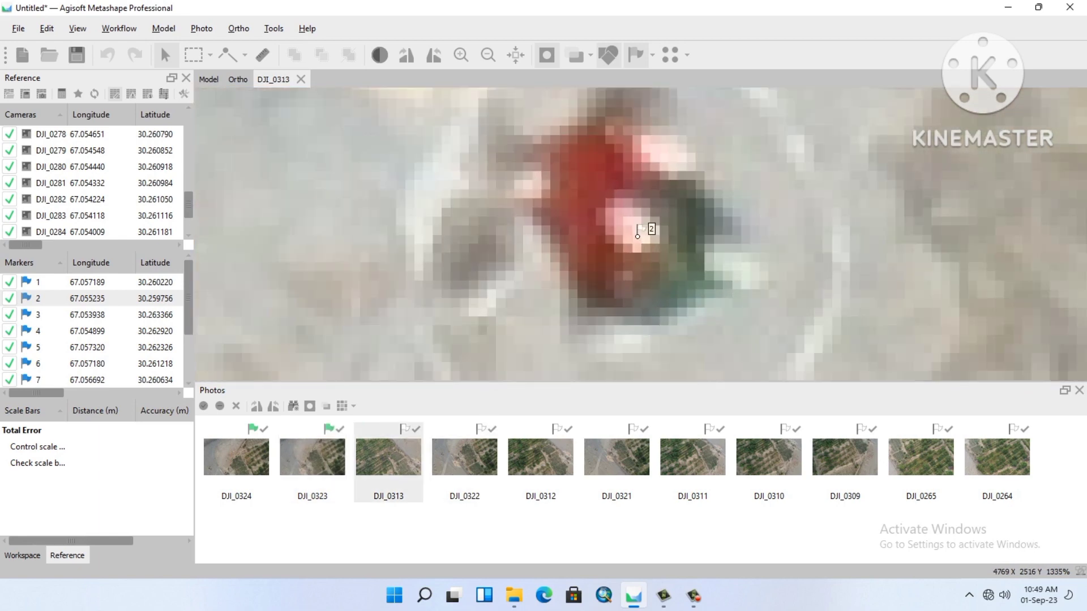
drag(638, 236, 633, 208)
Step: Check marker 2 in photo DJI_0322 and centre it on the ground target in photo DJI_0312
key(Page_Down)
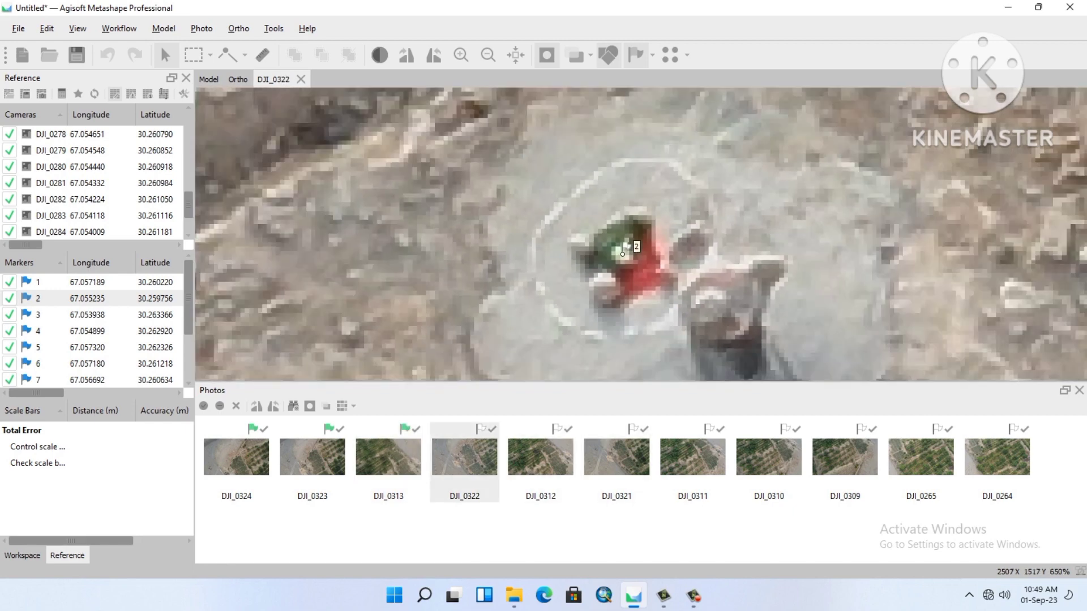
scroll(604, 273, down, 5)
click(540, 459)
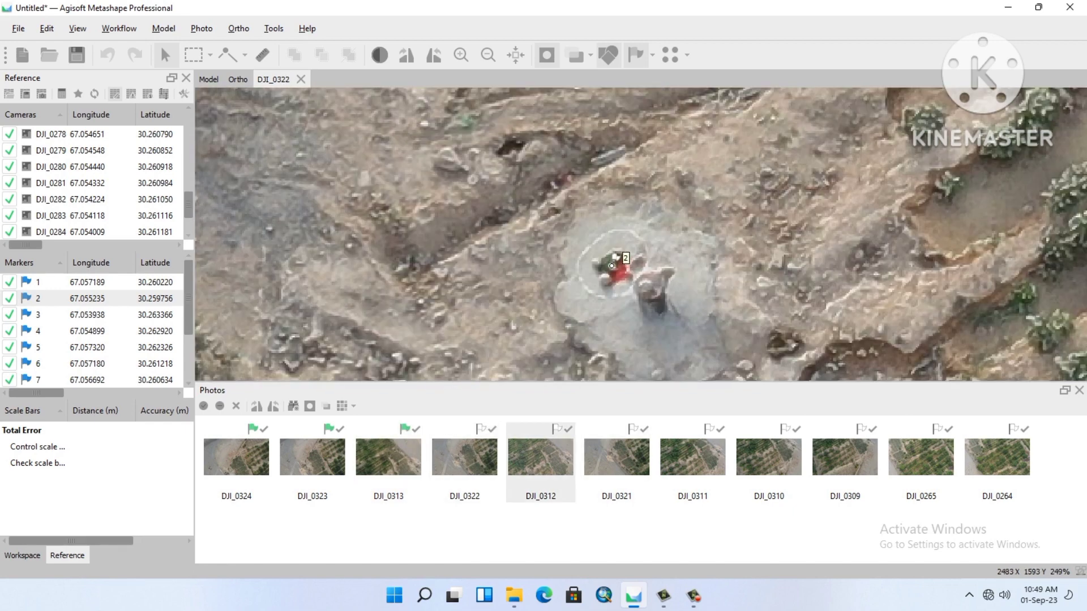
scroll(631, 238, up, 5)
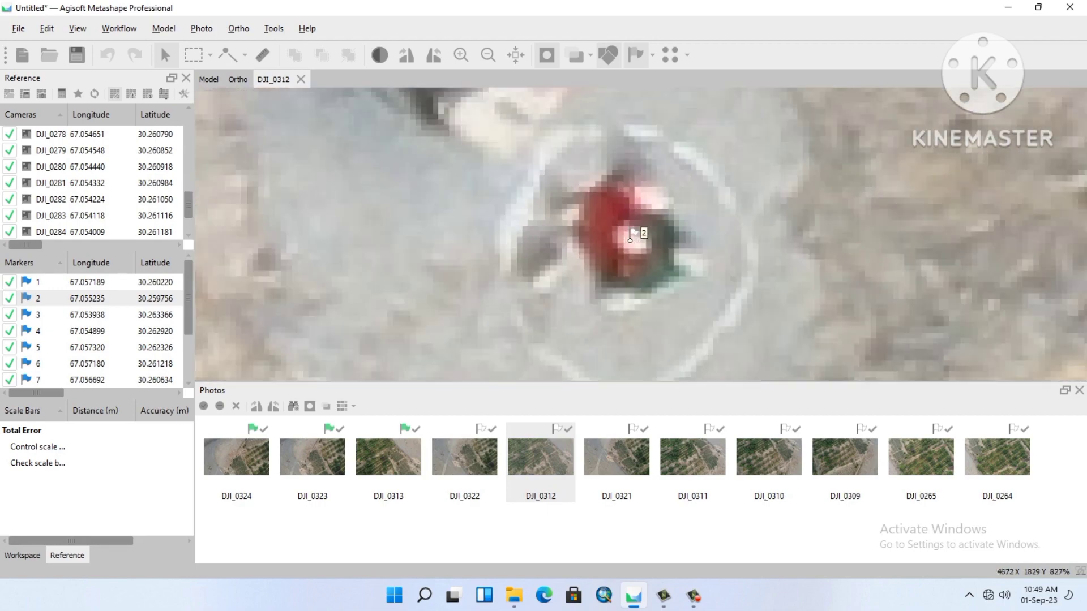
drag(631, 239, 640, 238)
Step: Check the position of marker 2 in photos DJI_0321, DJI_0311, DJI_0309, DJI_0265 and DJI_0264
double_click(616, 460)
key(Page_Down)
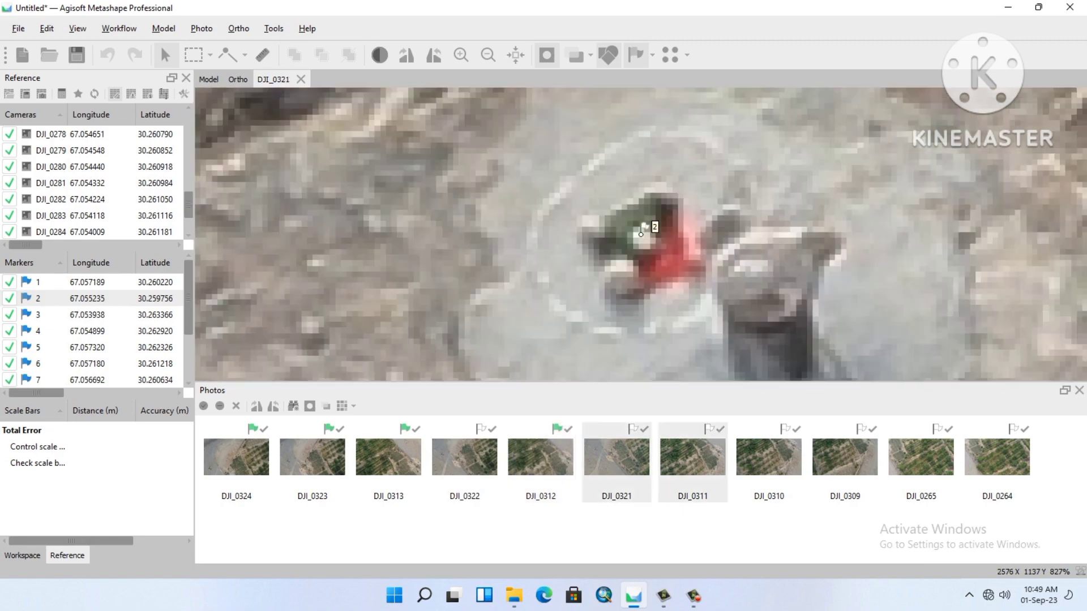
scroll(682, 264, down, 10)
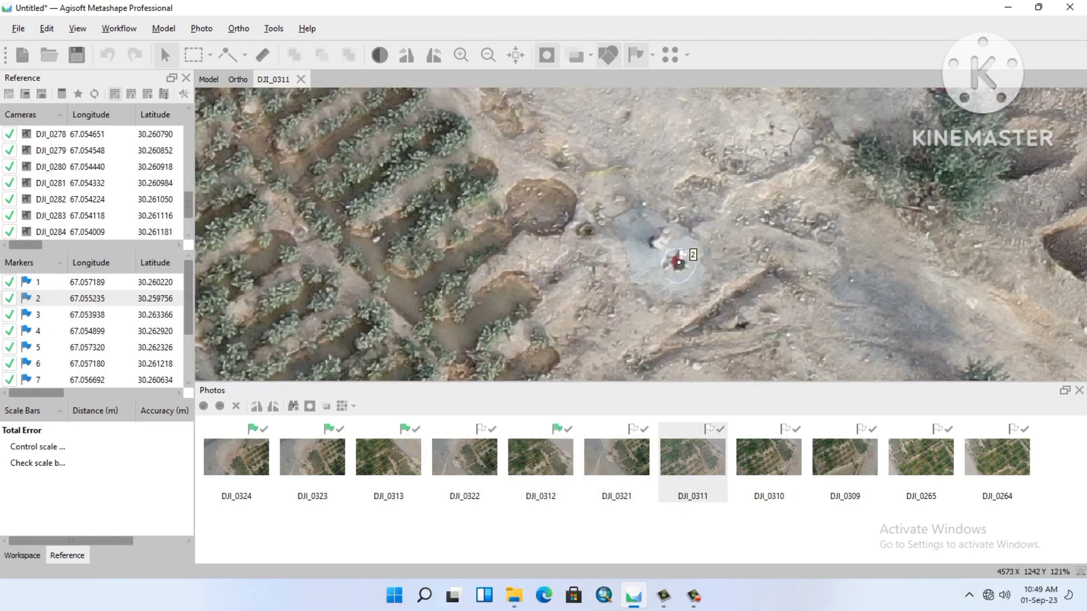
key(Page_Down)
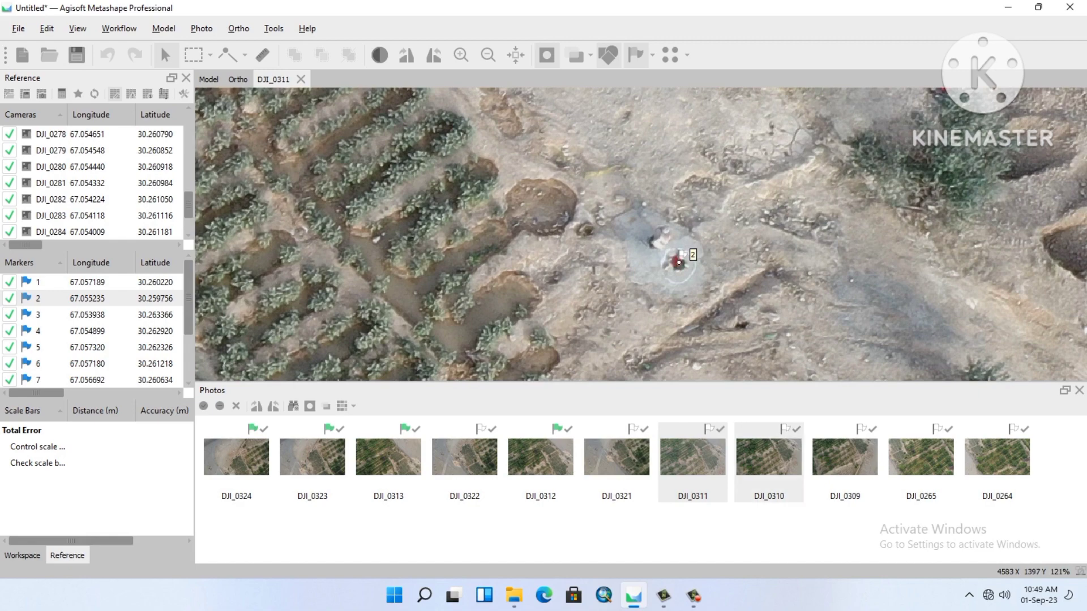
key(Page_Down)
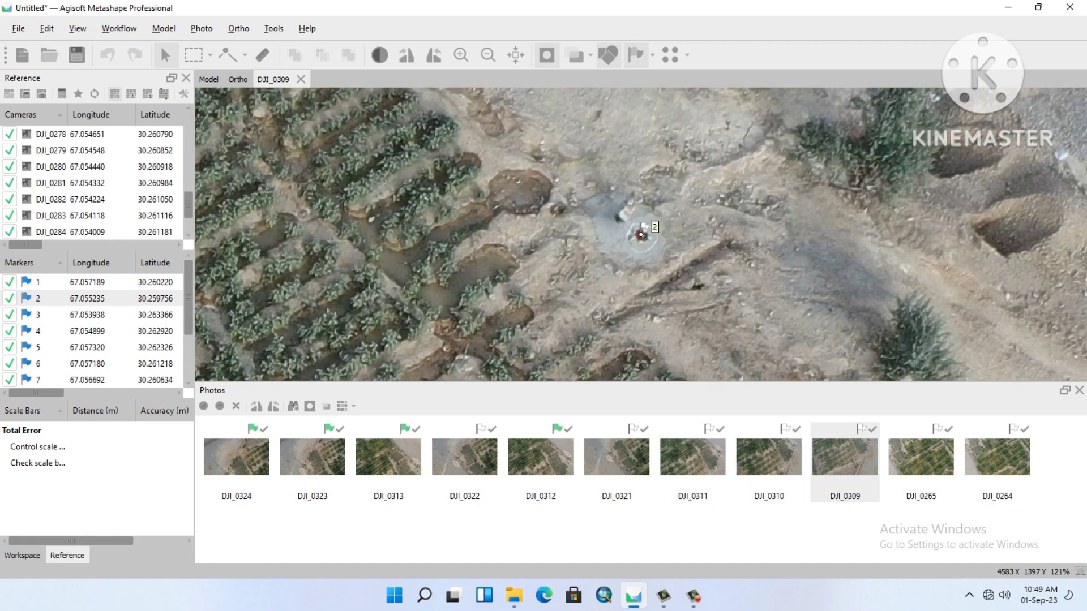
key(Page_Down)
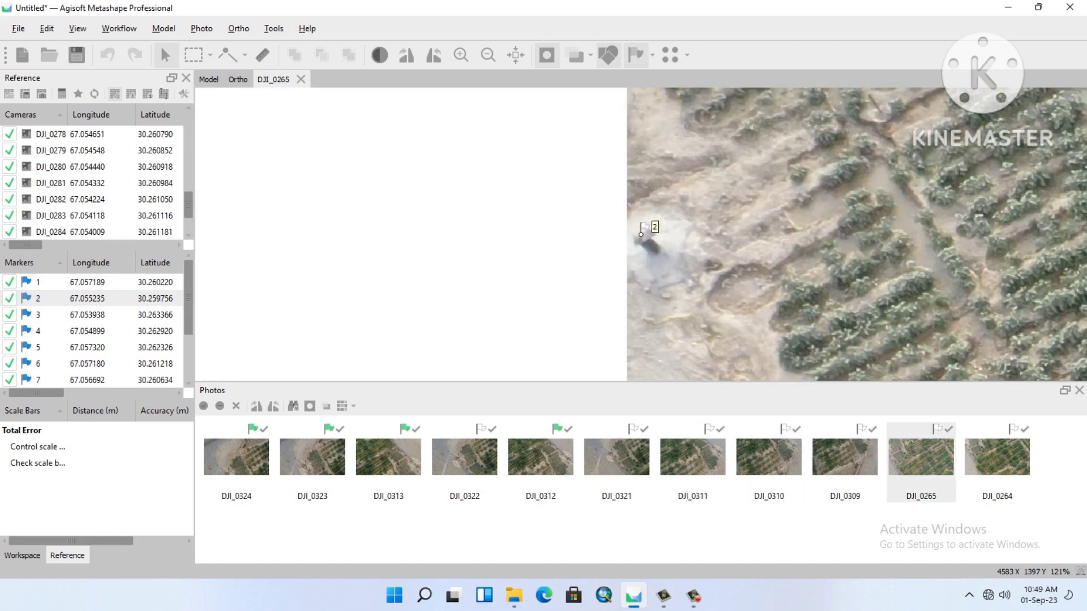
key(Page_Down)
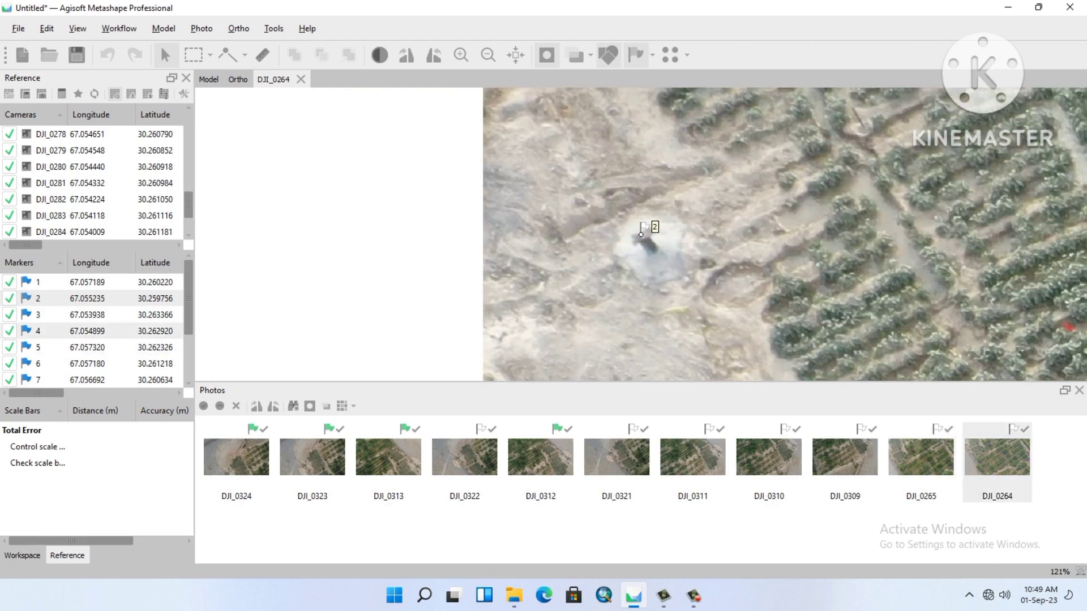
Step: Filter the photos by marker 3 and inspect the area around the marker in photo DJI_0008
right_click(90, 316)
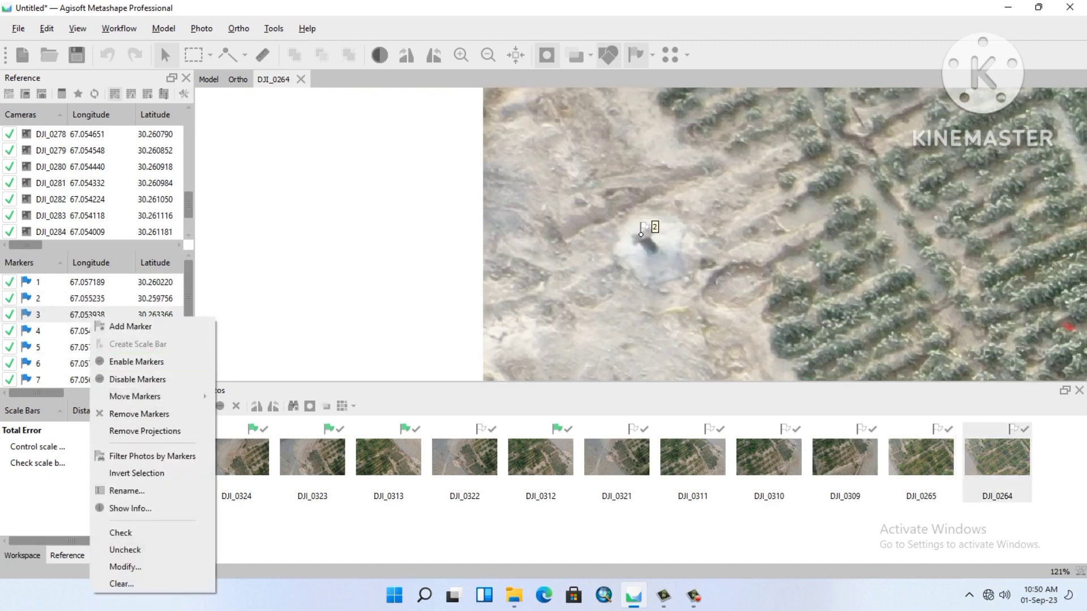
click(152, 456)
key(Page_Down)
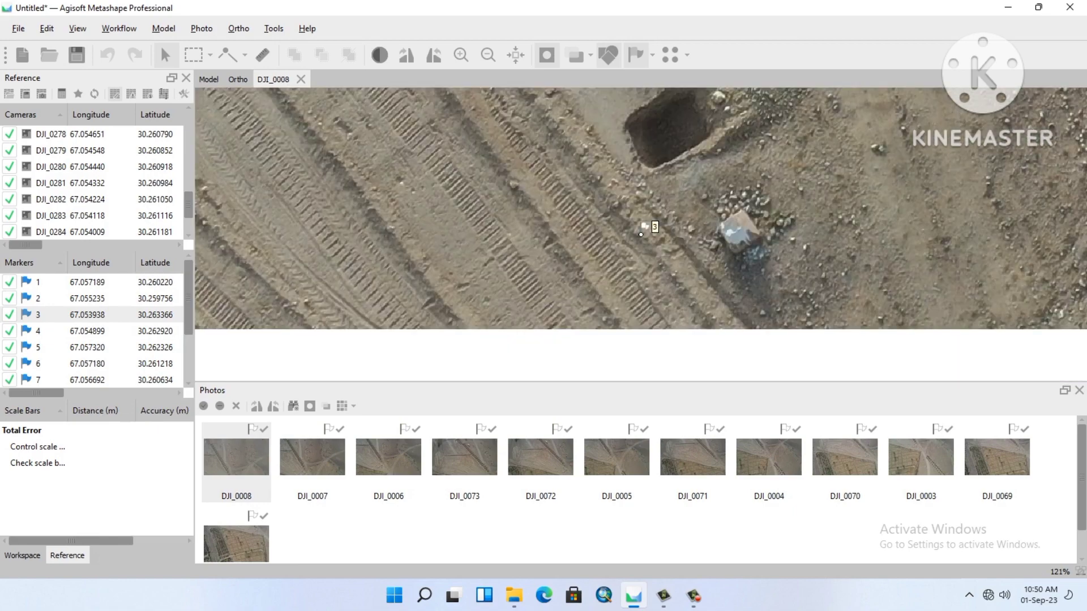
scroll(752, 224, up, 2)
scroll(752, 225, down, 6)
Step: Filter the photos by marker 4 and move the marker onto the centre of the ground target in photo DJI_0016
click(80, 331)
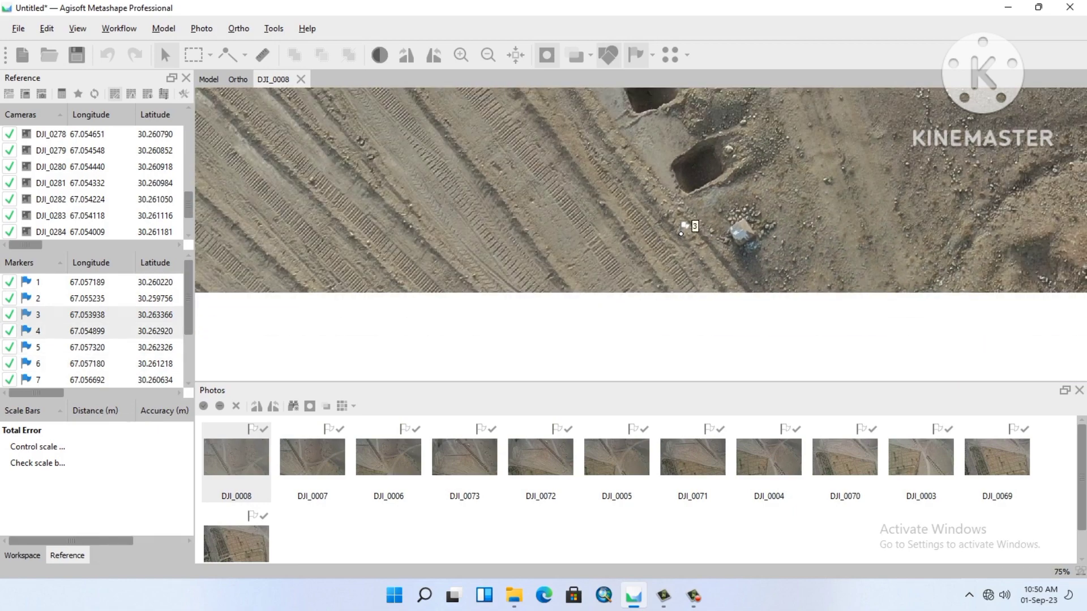
right_click(82, 332)
click(130, 470)
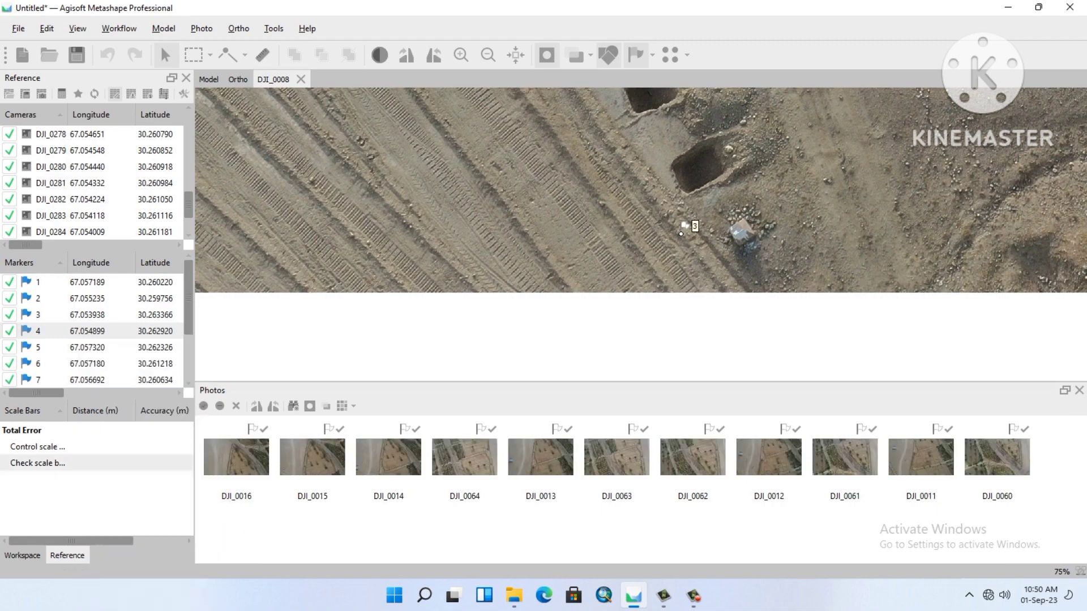
double_click(236, 457)
scroll(610, 235, up, 12)
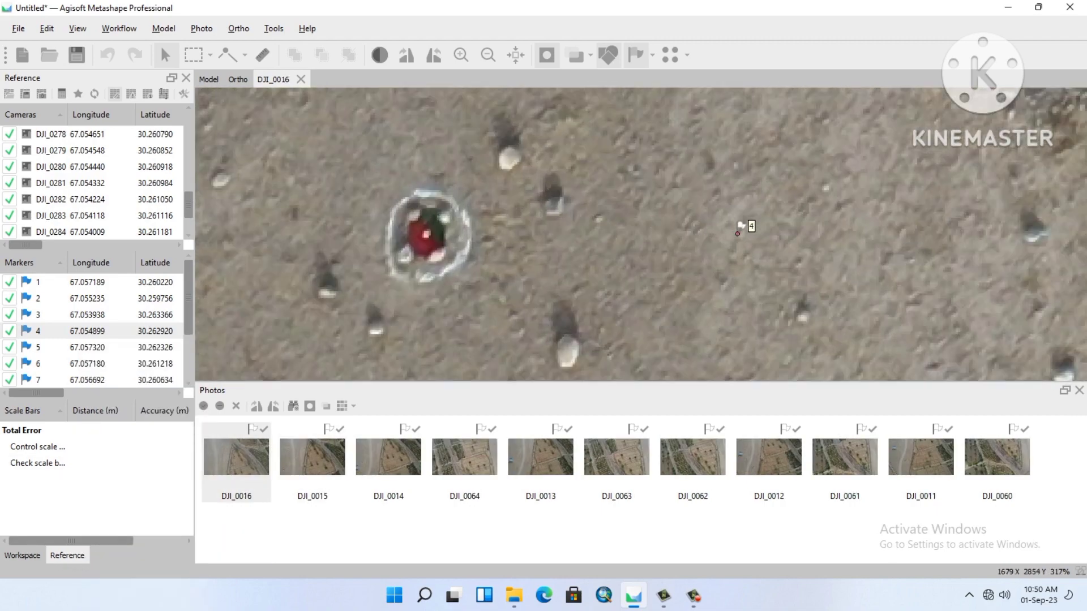
drag(737, 232, 426, 231)
Step: Centre marker 4 on the ground target in photos DJI_0015 and DJI_0014
key(Page_Down)
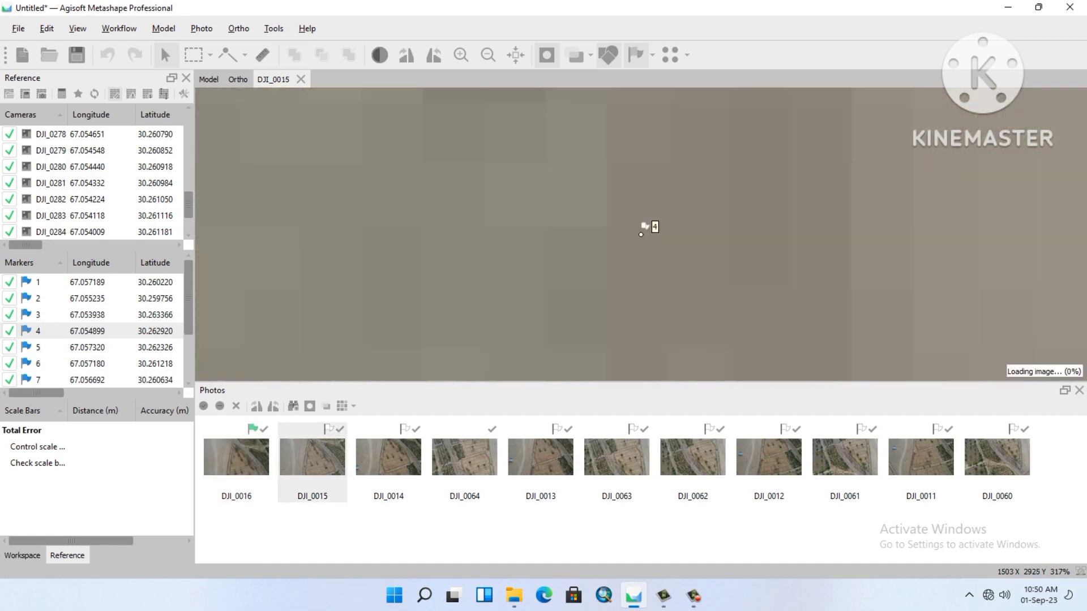
drag(640, 234, 640, 243)
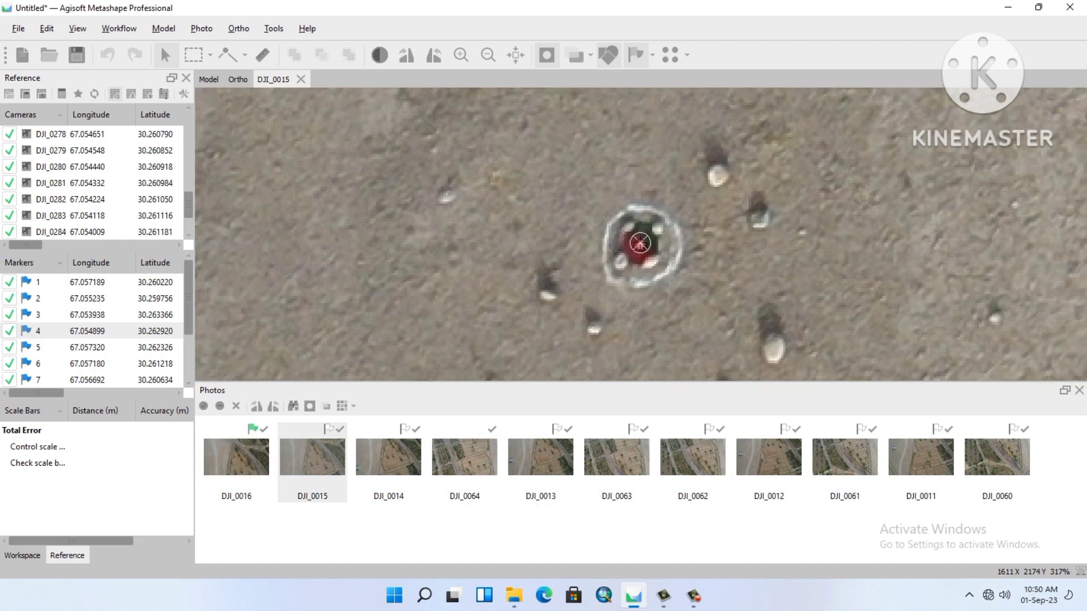
click(640, 244)
key(Page_Down)
drag(640, 235, 641, 235)
key(Page_Down)
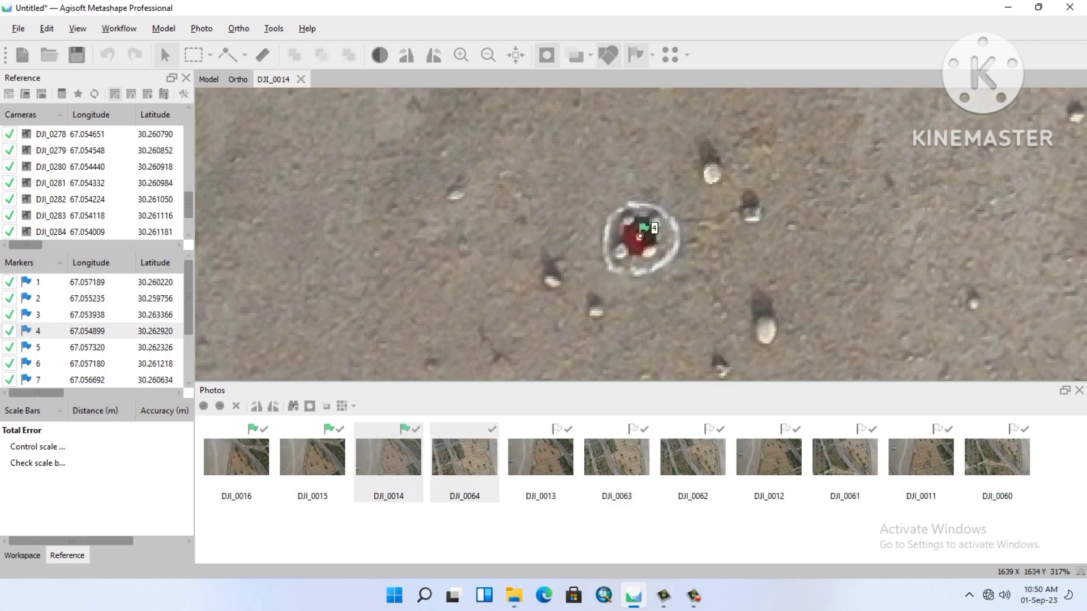
Step: Skip photo DJI_0064 and centre marker 4 on the ground target in photos DJI_0013 and DJI_0063
scroll(641, 235, down, 10)
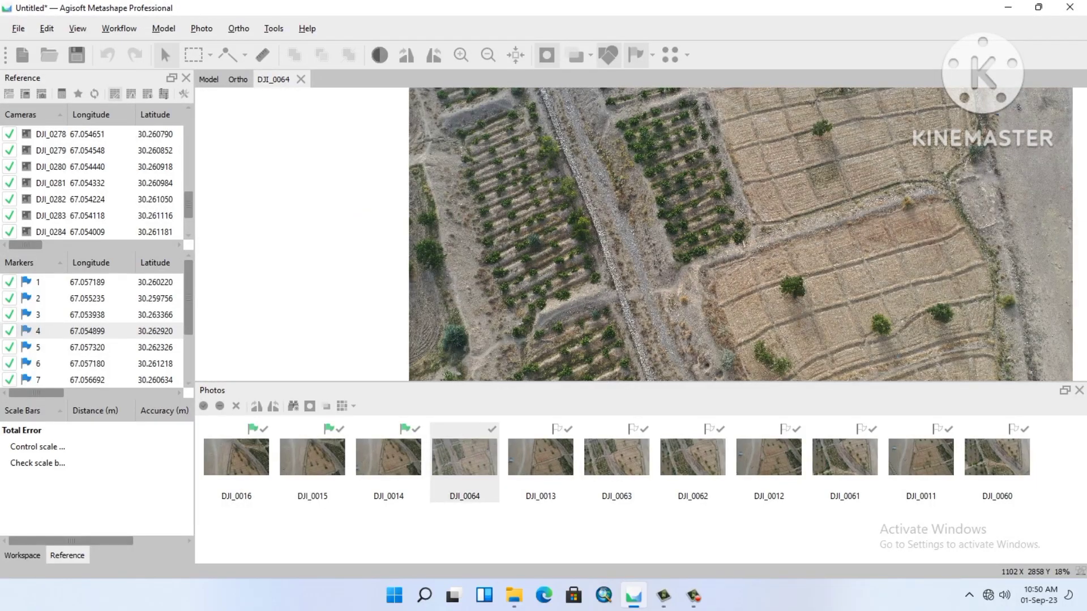
key(Page_Down)
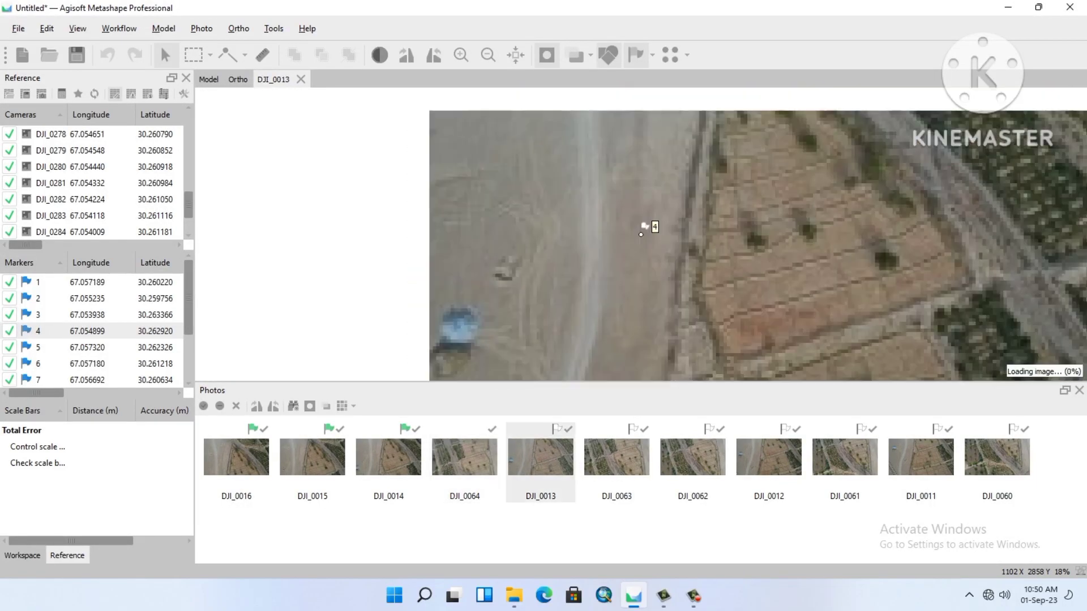
scroll(631, 251, up, 1)
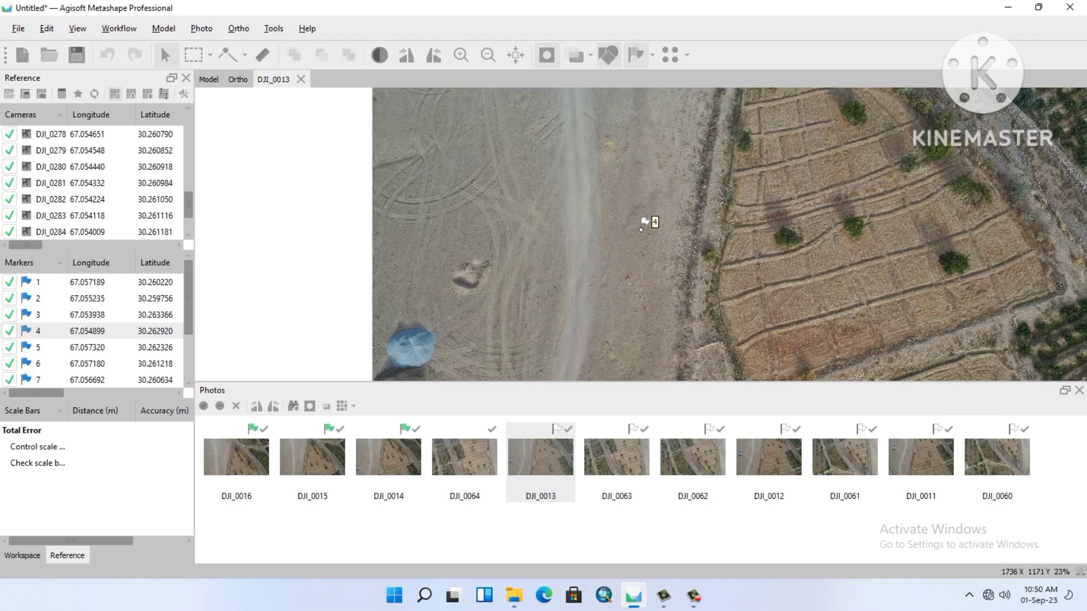
scroll(641, 230, up, 14)
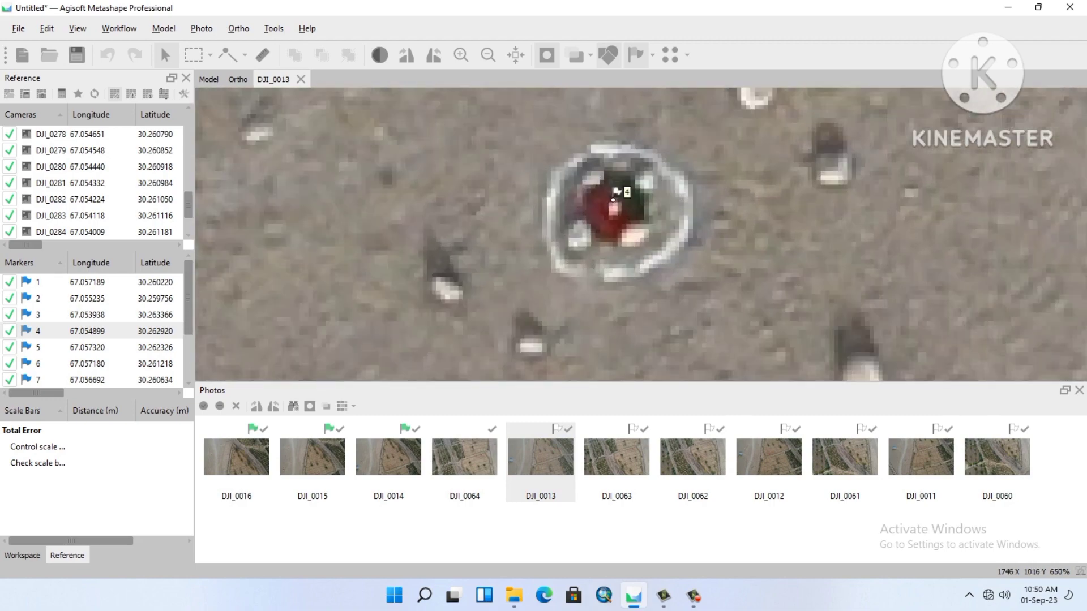
scroll(614, 198, up, 2)
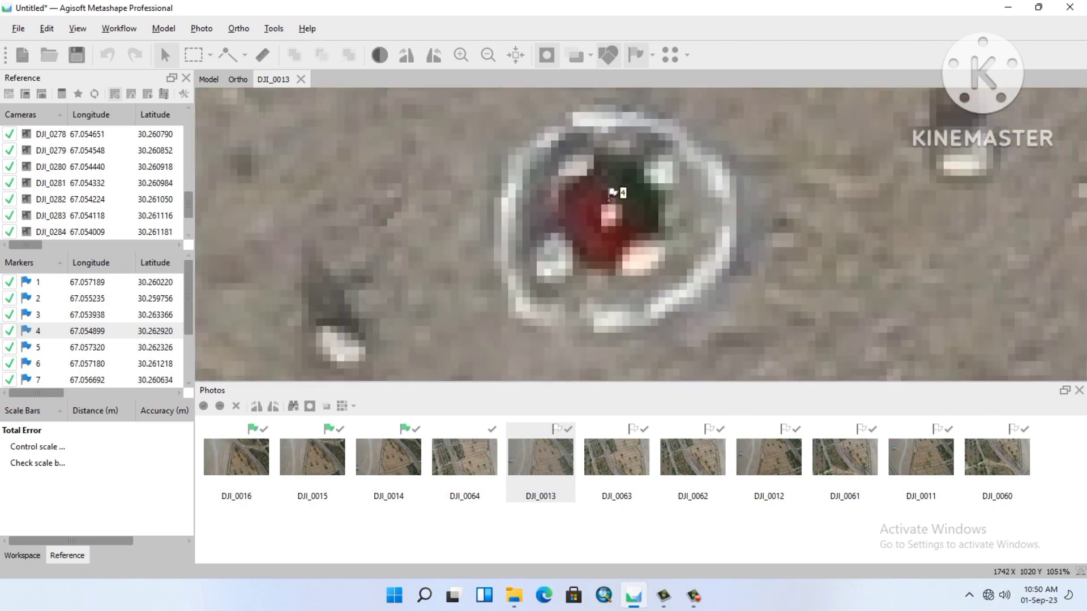
mouse_move(609, 200)
mouse_down()
mouse_move(609, 214)
mouse_move(645, 229)
mouse_move(660, 222)
mouse_up()
key(Page_Down)
Step: Check marker 4 in photo DJI_0062 and move it onto the target's centre in photo DJI_0012
key(Page_Down)
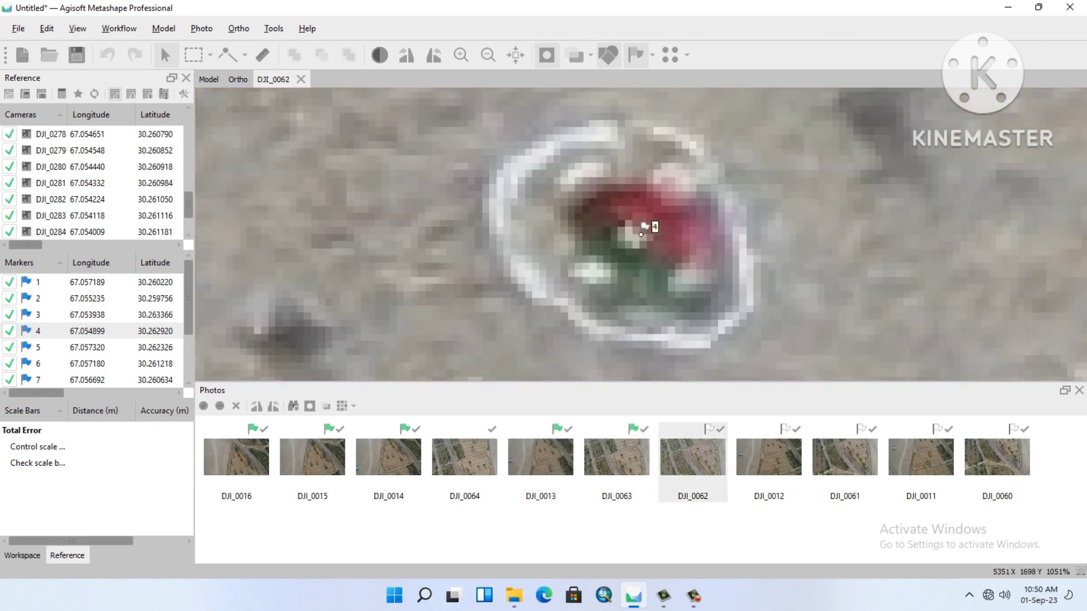
key(Page_Down)
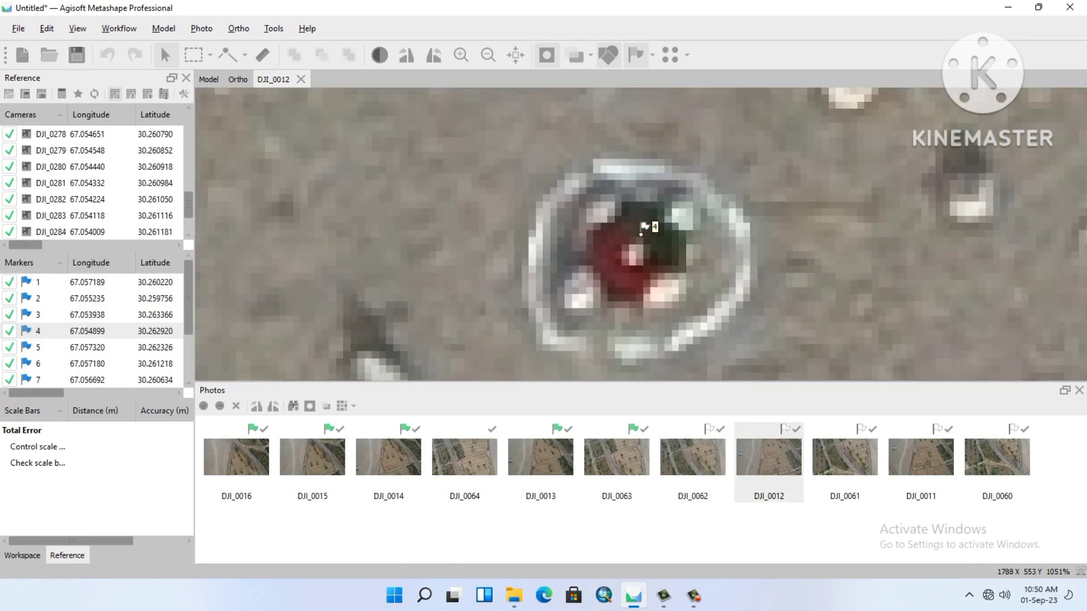
drag(640, 233, 632, 256)
Step: Check marker 4 in photos DJI_0061 and DJI_0011 and review its placement in photo DJI_0016
key(Page_Down)
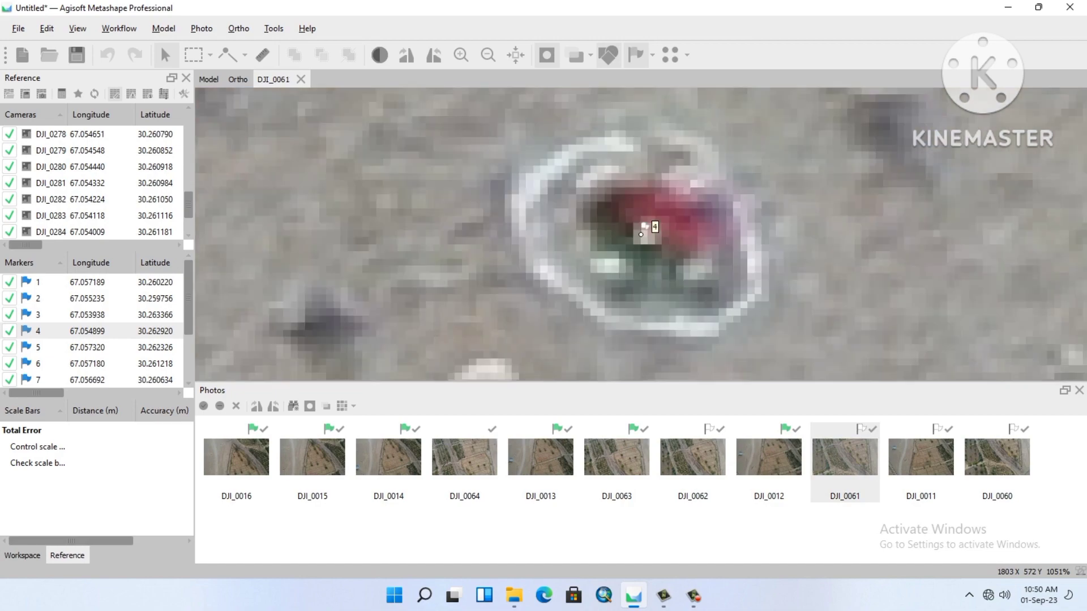
key(Page_Down)
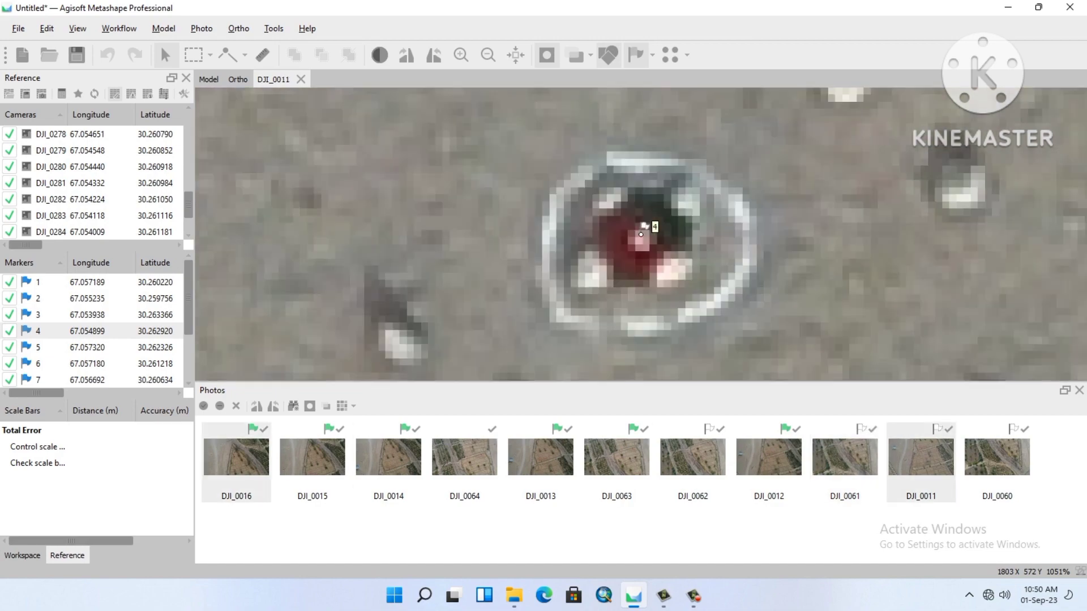
double_click(236, 458)
scroll(589, 252, down, 10)
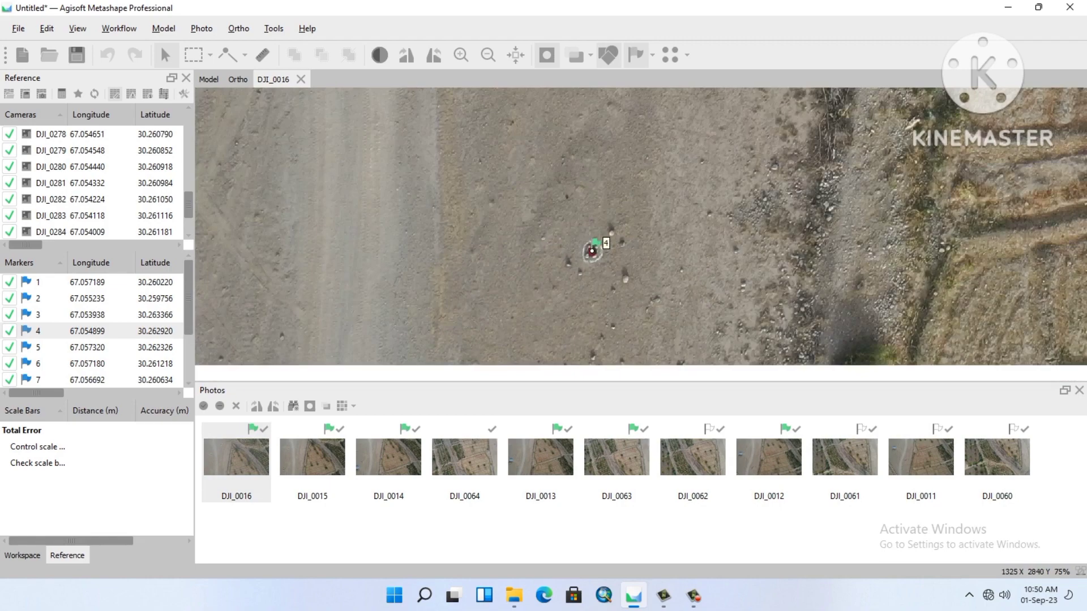
Step: Filter the photos by marker 5, followed by marker 6
right_click(101, 350)
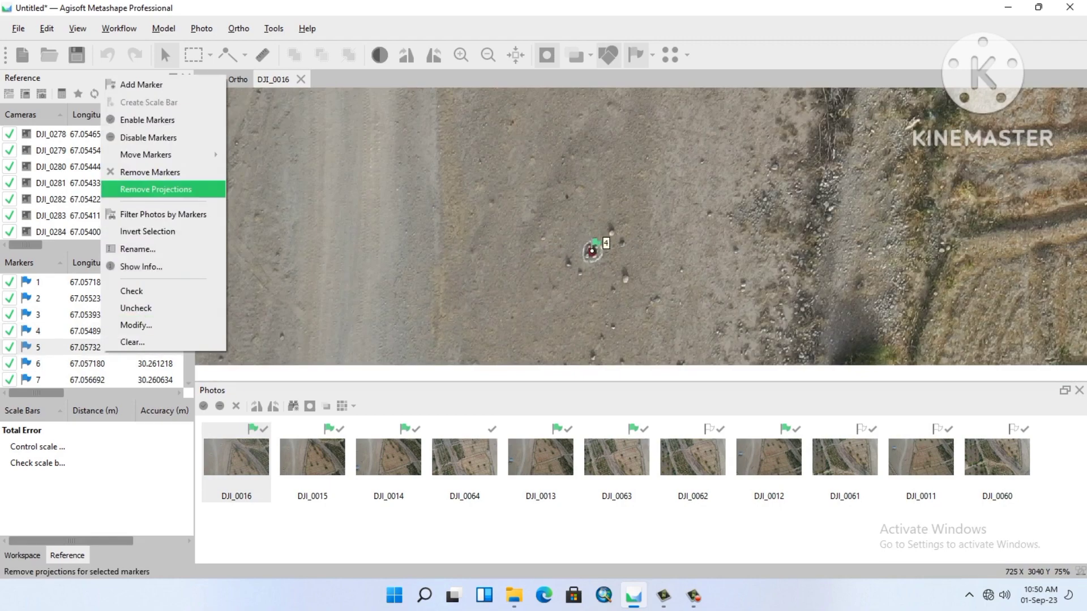
click(163, 214)
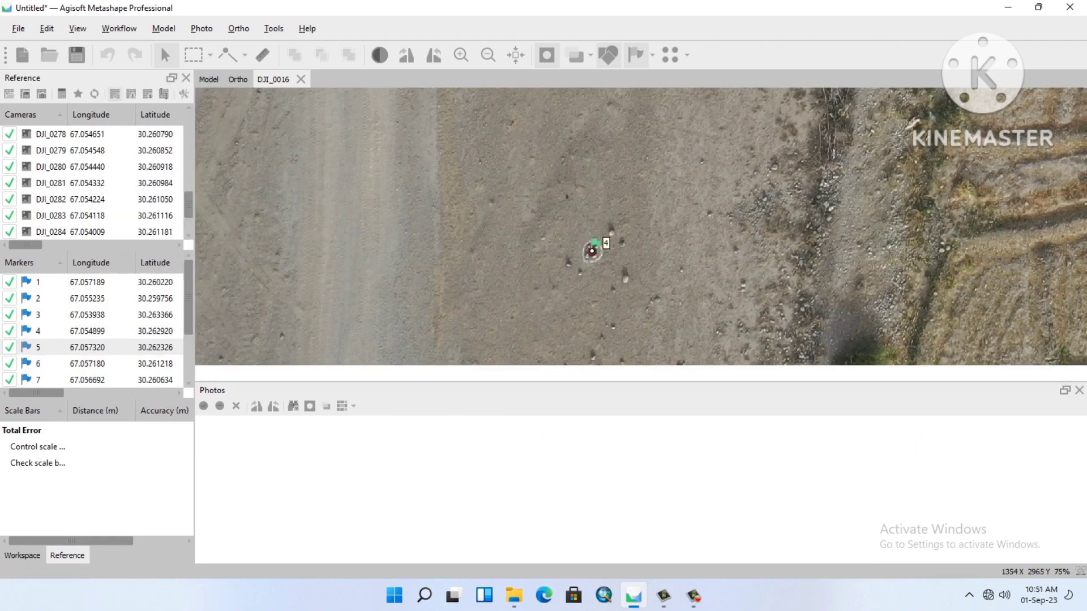
right_click(29, 366)
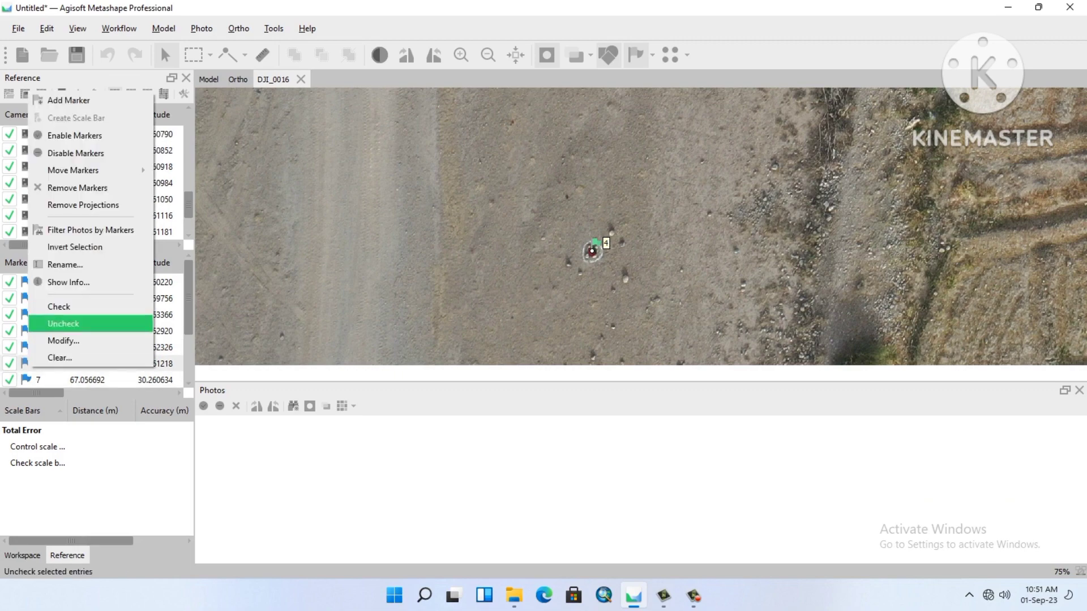
click(91, 230)
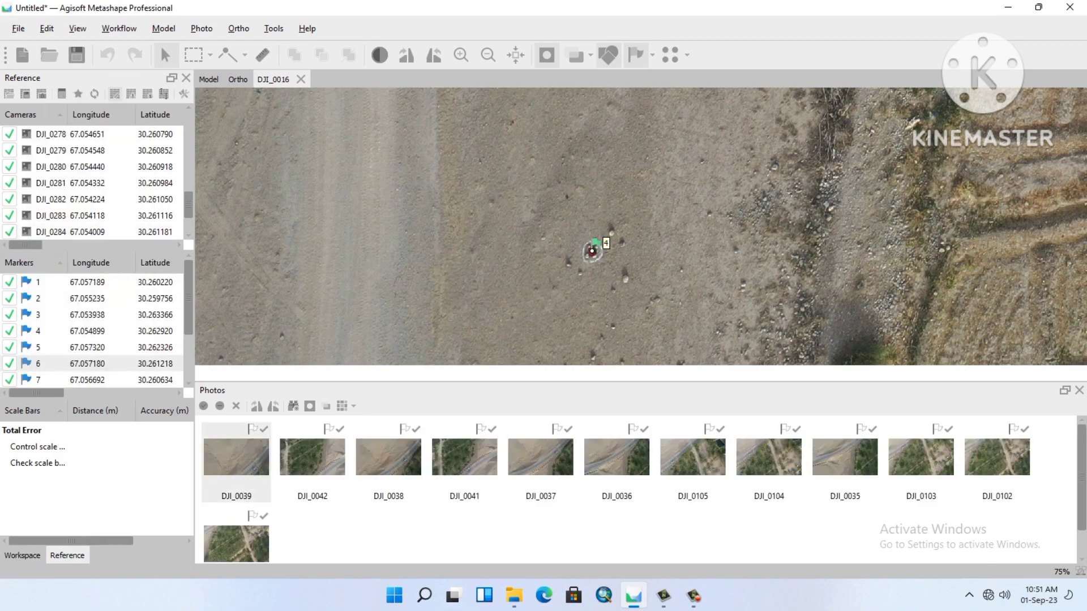
Step: Open photo DJI_0039 and move marker 6 onto the centre of the red and green ground target
double_click(236, 457)
scroll(635, 236, up, 6)
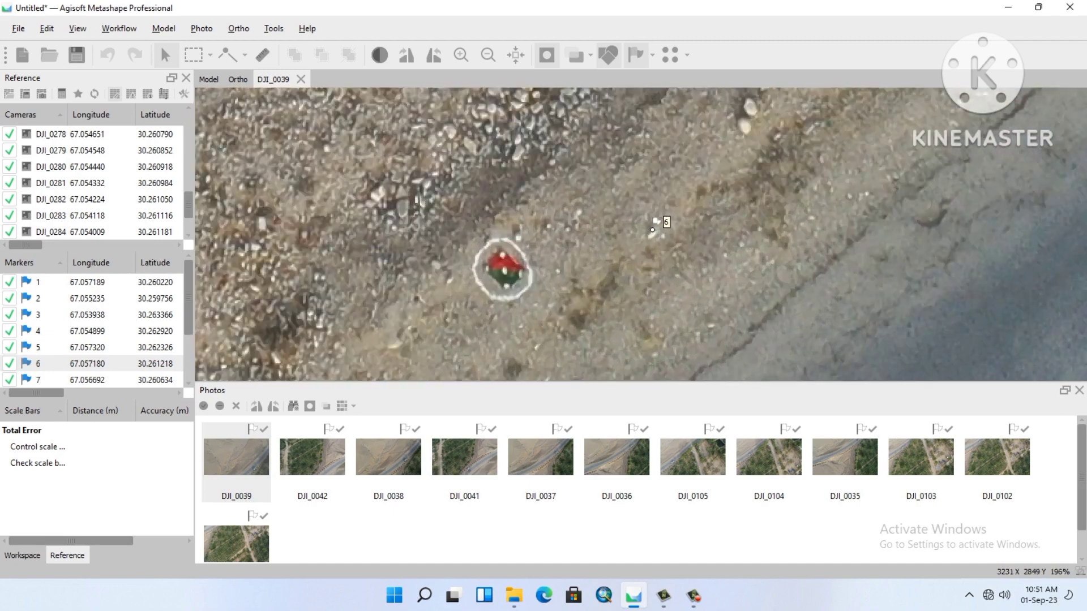
drag(657, 227, 417, 294)
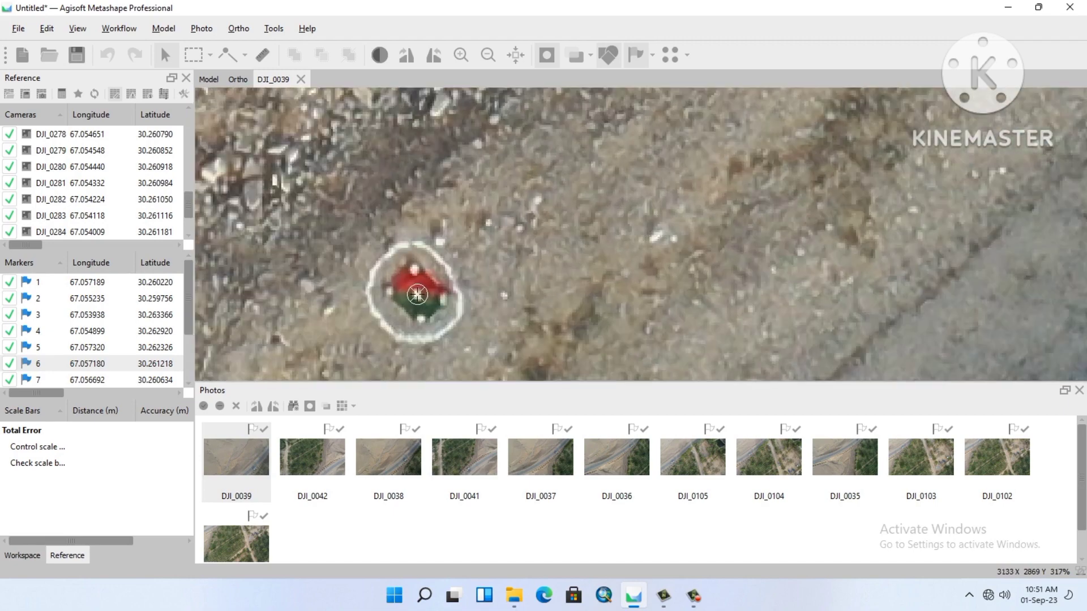
Step: Move marker 6 onto the centre of the red and green target in photos DJI_0042 and DJI_0038
double_click(311, 457)
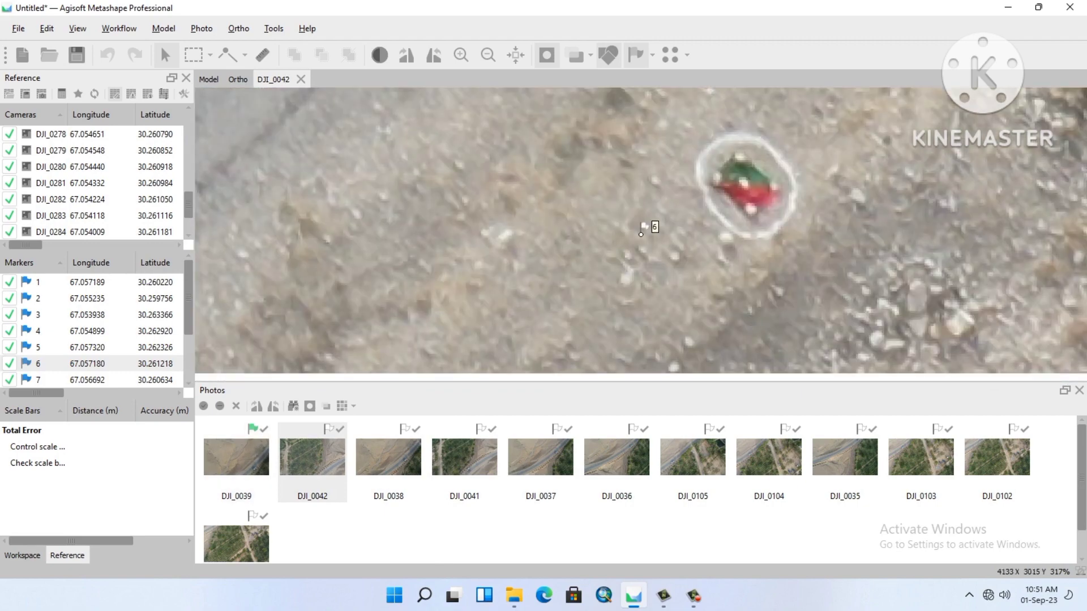
drag(641, 232, 744, 181)
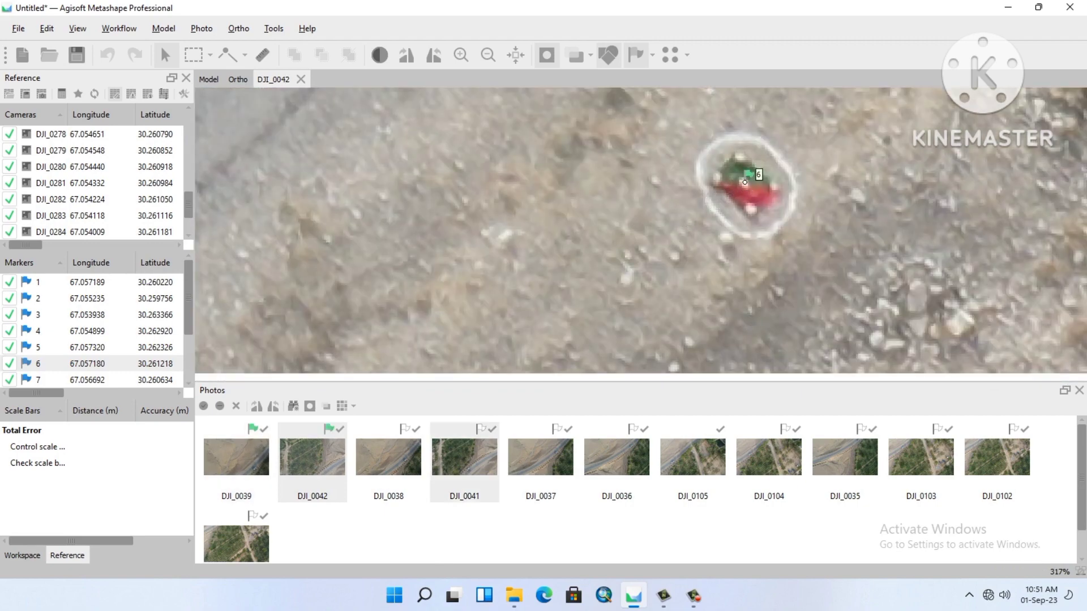
double_click(388, 457)
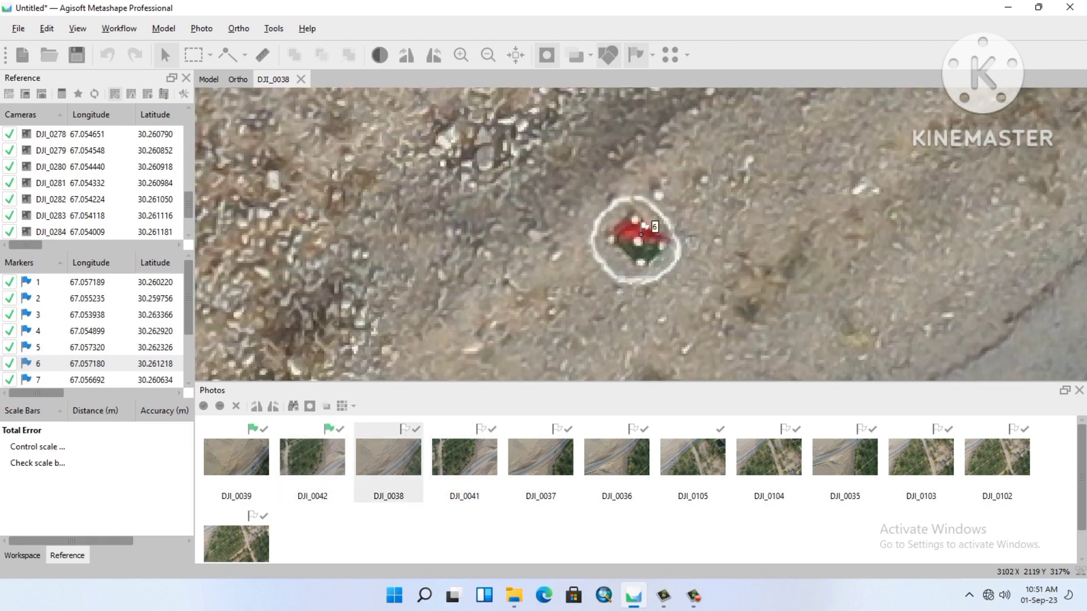
drag(640, 235, 638, 242)
key(Page_Down)
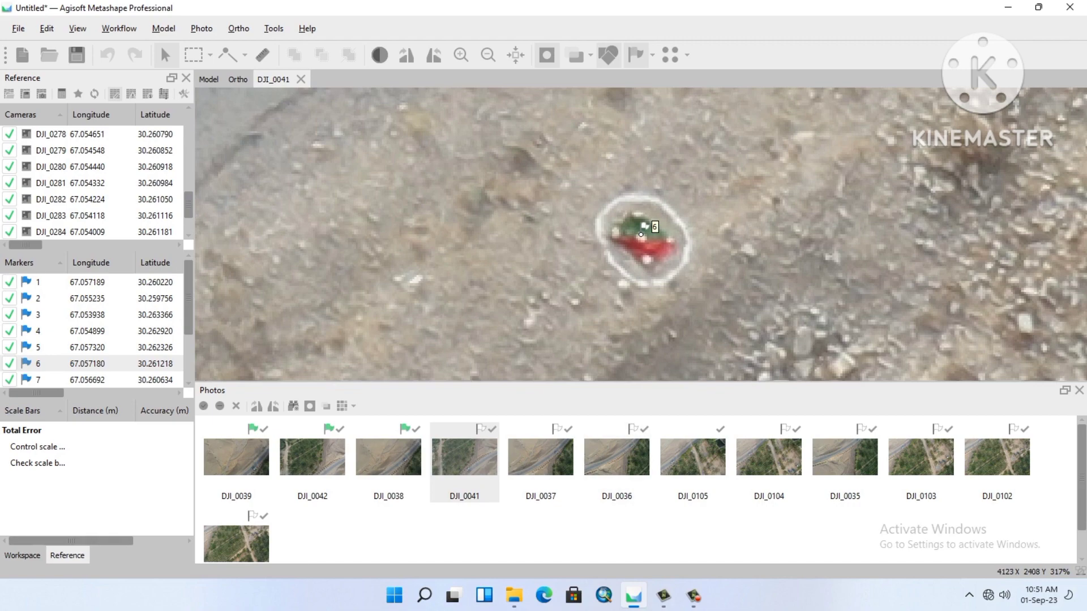
Step: Move marker 6 onto the target's centre in photos DJI_0037 and DJI_0036
click(693, 595)
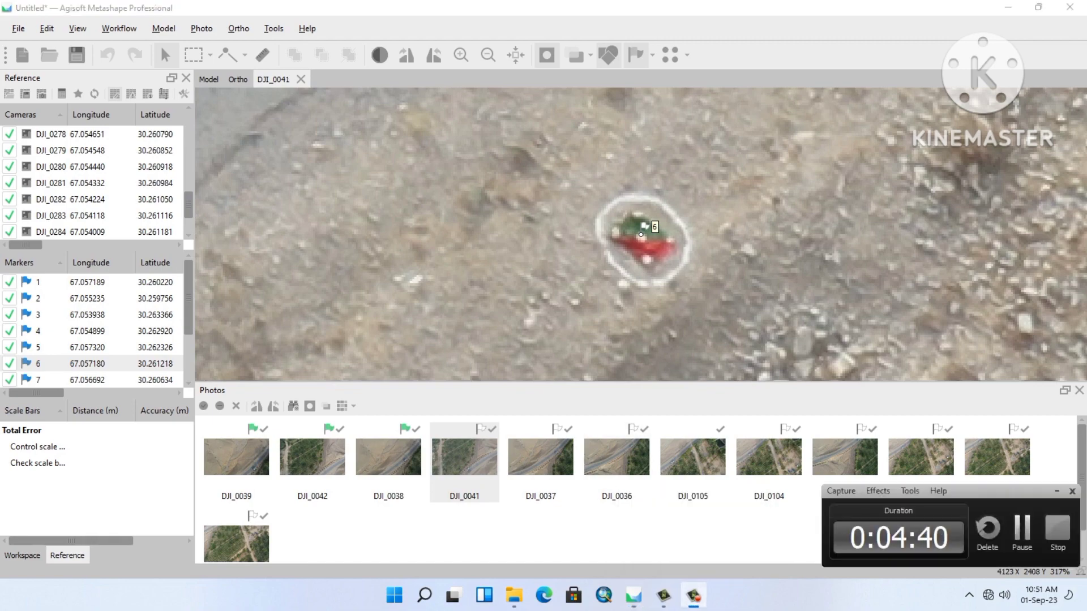
click(693, 596)
key(Page_Down)
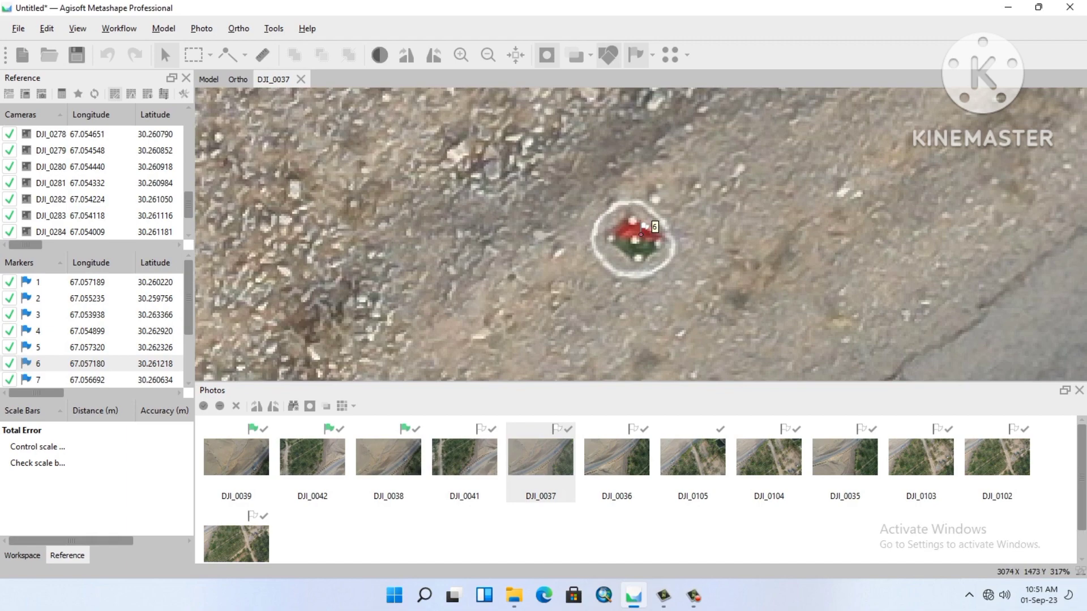
drag(641, 234, 639, 232)
key(Page_Down)
key(Page_Down)
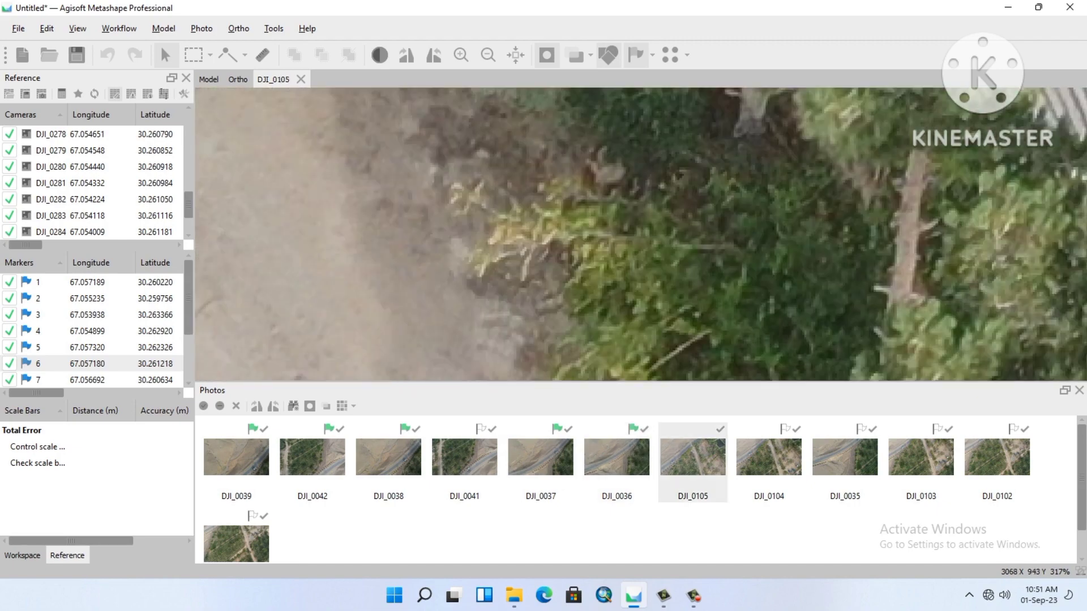
Step: Check marker 6 in photo DJI_0104 and move it onto the target's centre in photo DJI_0035
key(Page_Down)
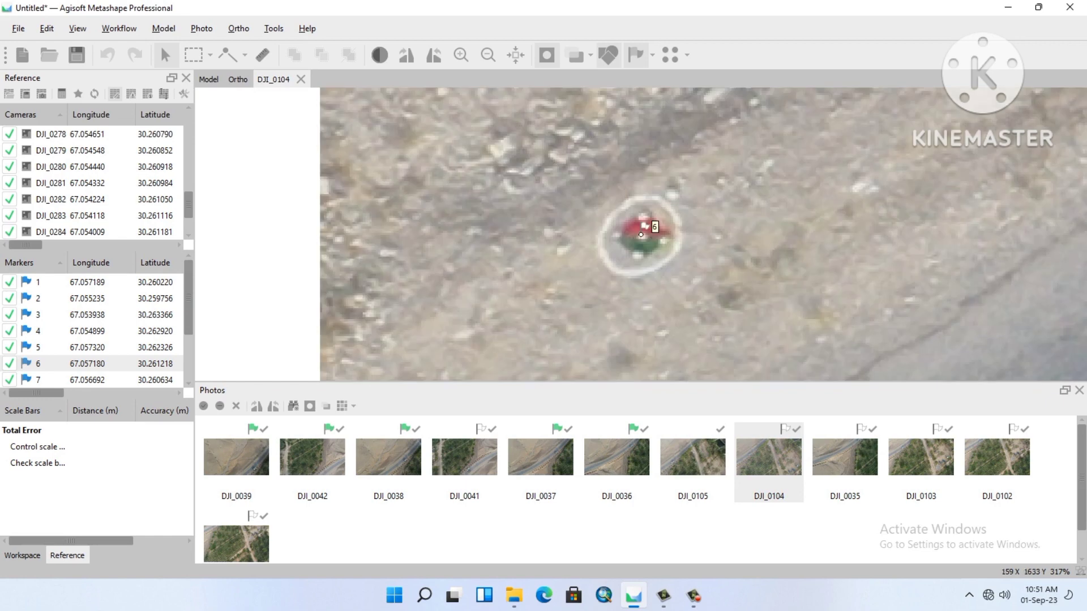
key(Page_Down)
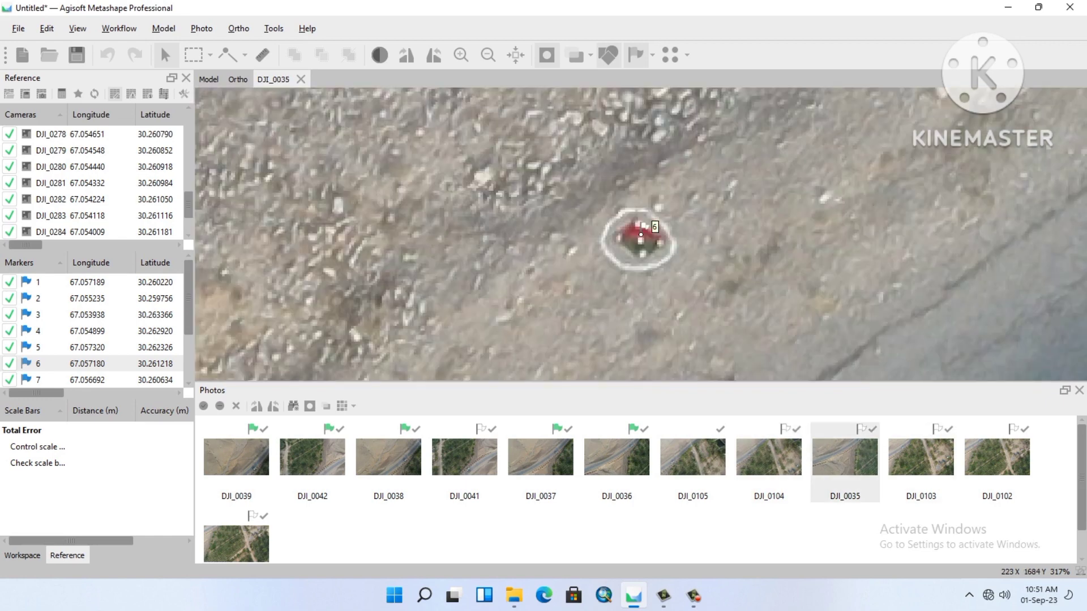
scroll(640, 234, up, 5)
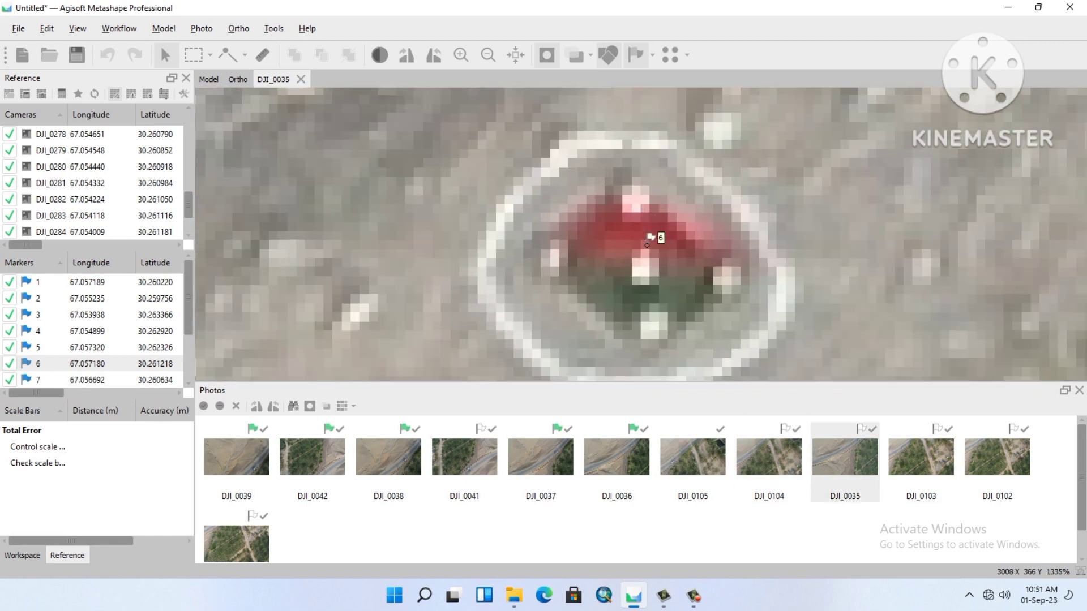
drag(647, 245, 645, 257)
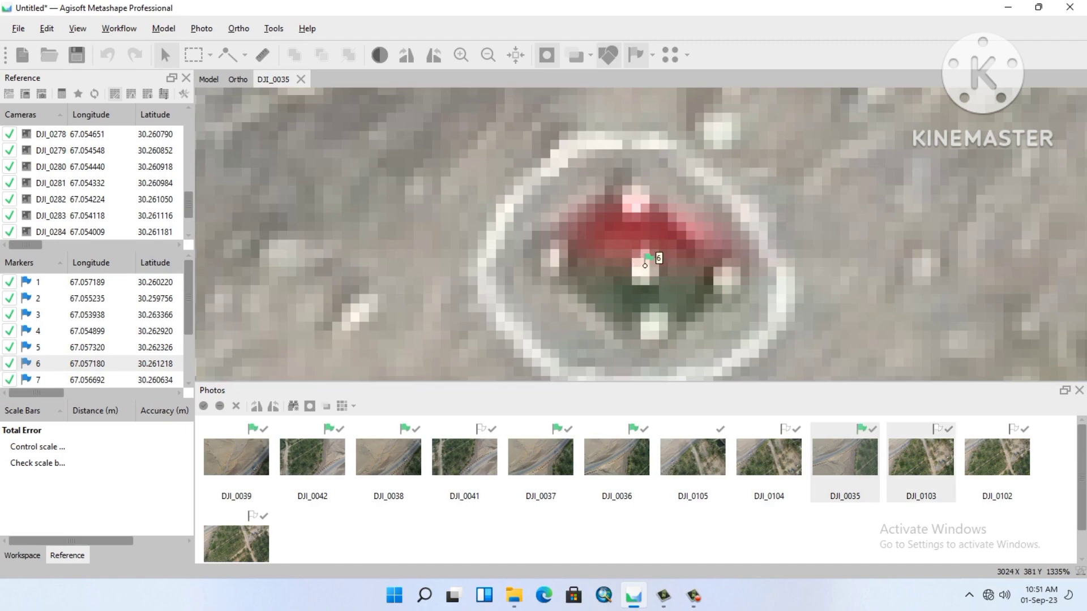
Step: Check marker 6 in photos DJI_0103 and DJI_0102 and move it onto the target's centre in photo DJI_0101
key(Page_Down)
key(Page_Down)
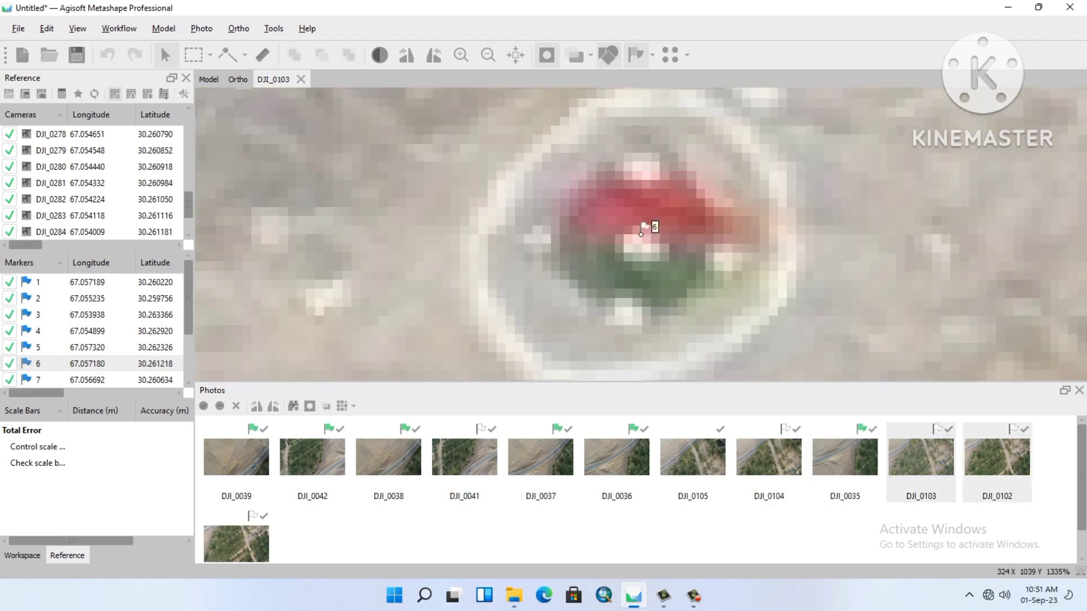
scroll(647, 273, down, 7)
scroll(647, 272, down, 2)
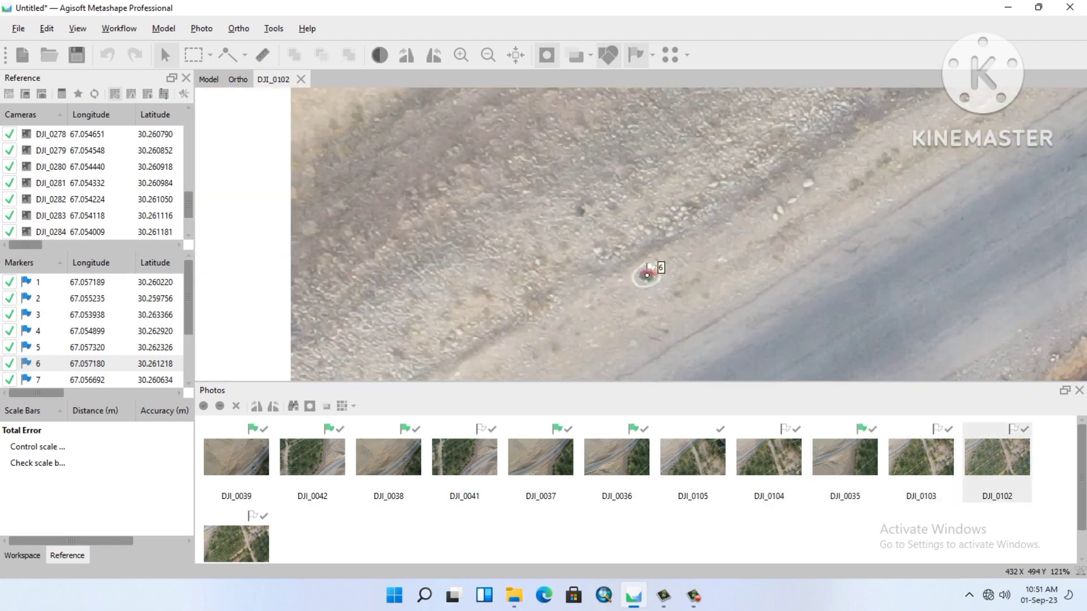
key(Page_Down)
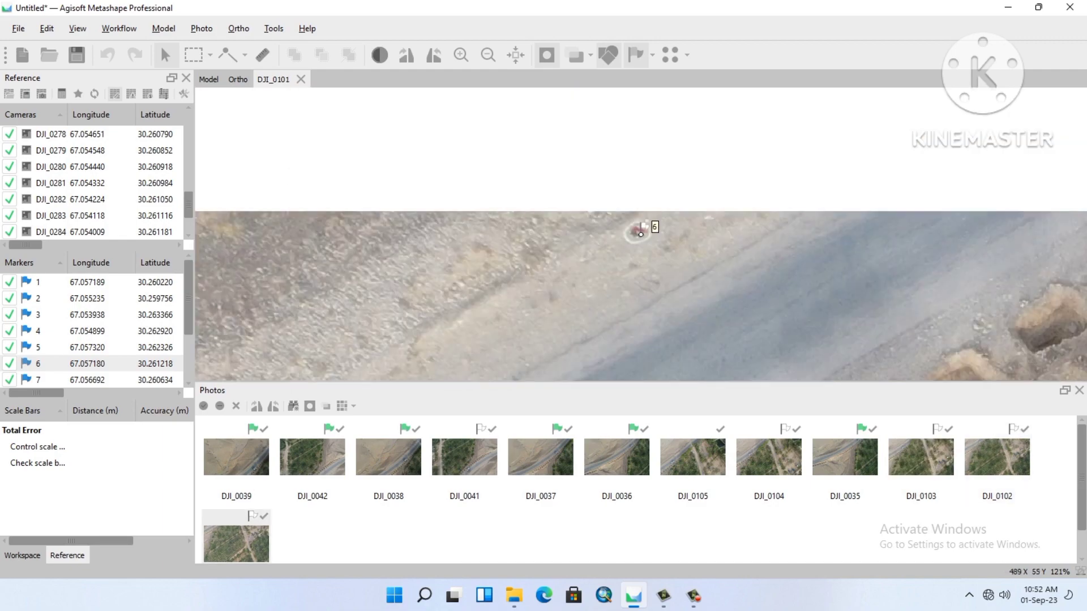
scroll(644, 228, up, 7)
scroll(555, 320, down, 3)
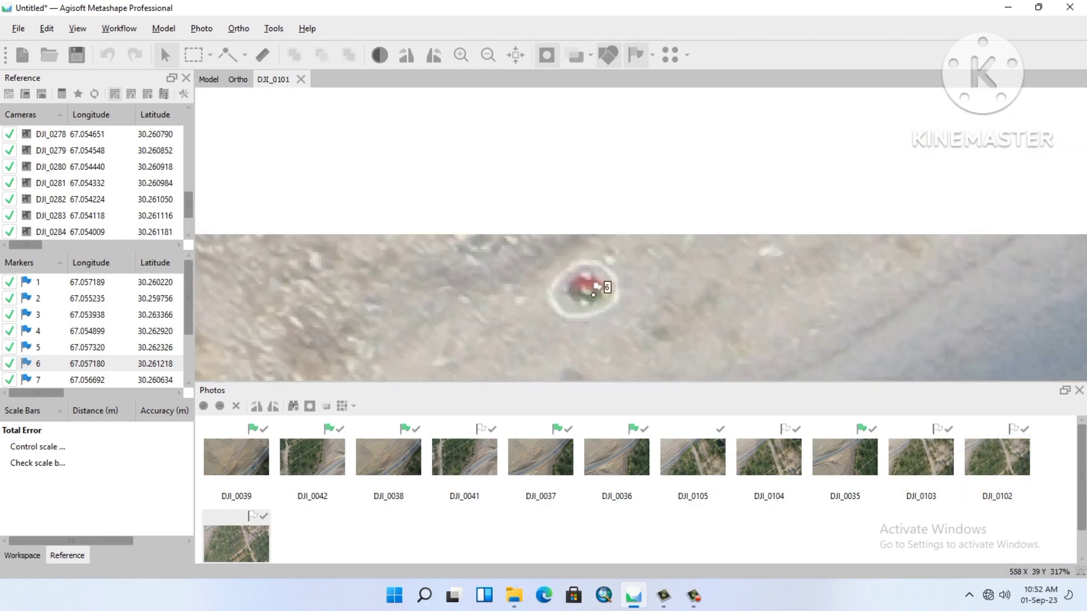
scroll(591, 292, up, 3)
drag(591, 286, 573, 274)
key(Page_Down)
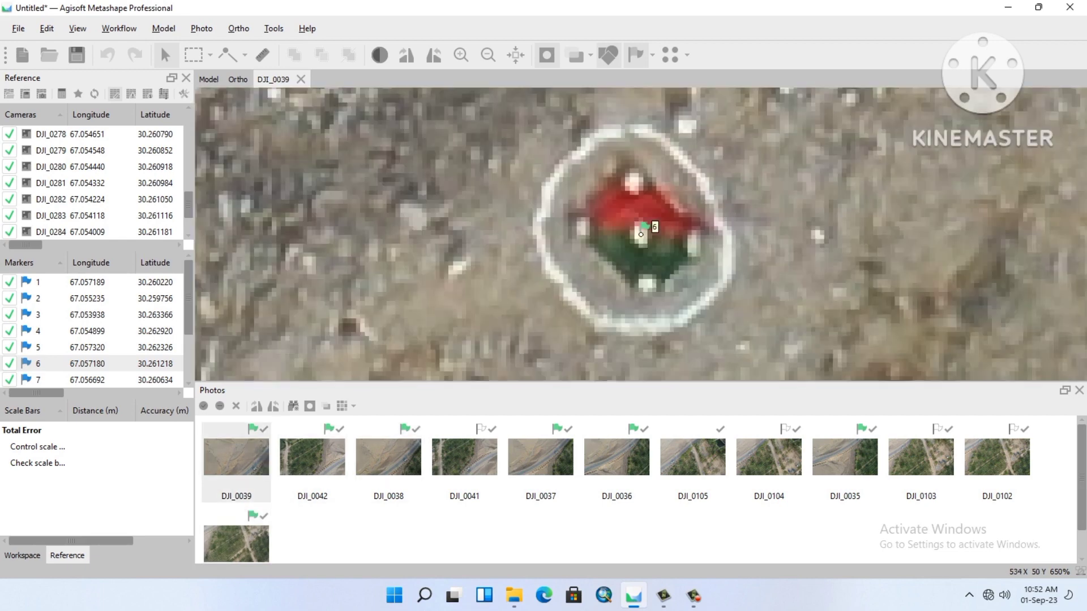
key(Page_Down)
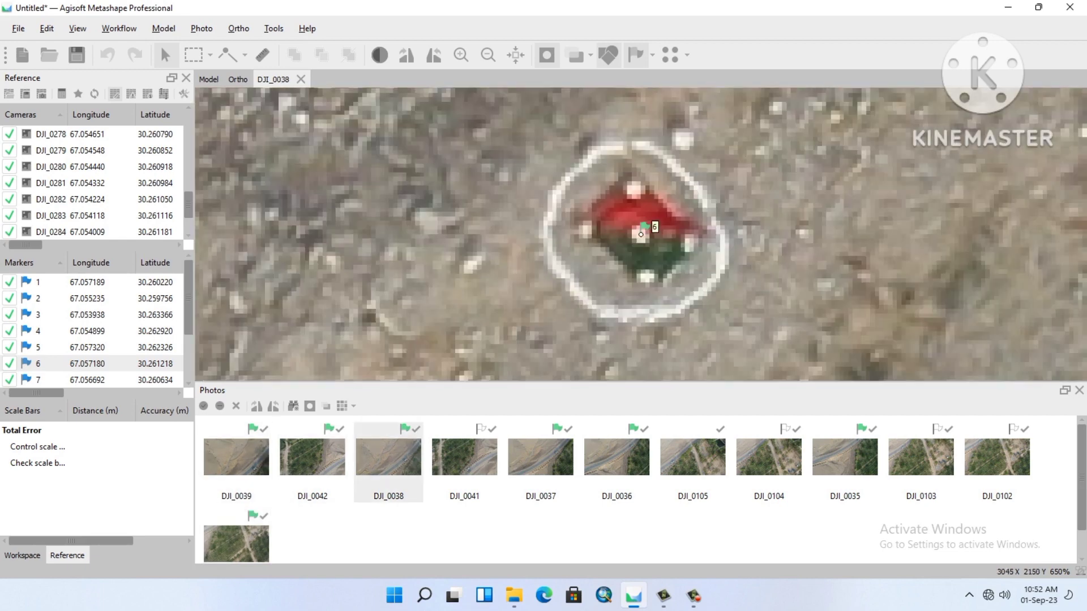
Step: Filter the photos by marker 7 and move that marker onto the target's centre in photo DJI_0115
click(88, 380)
right_click(88, 380)
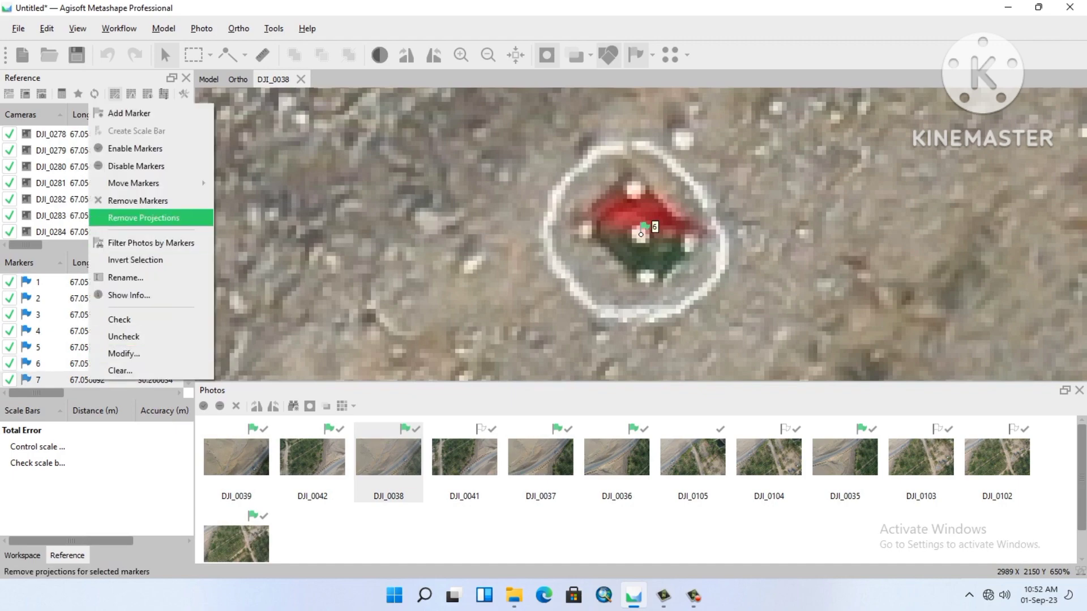
click(152, 243)
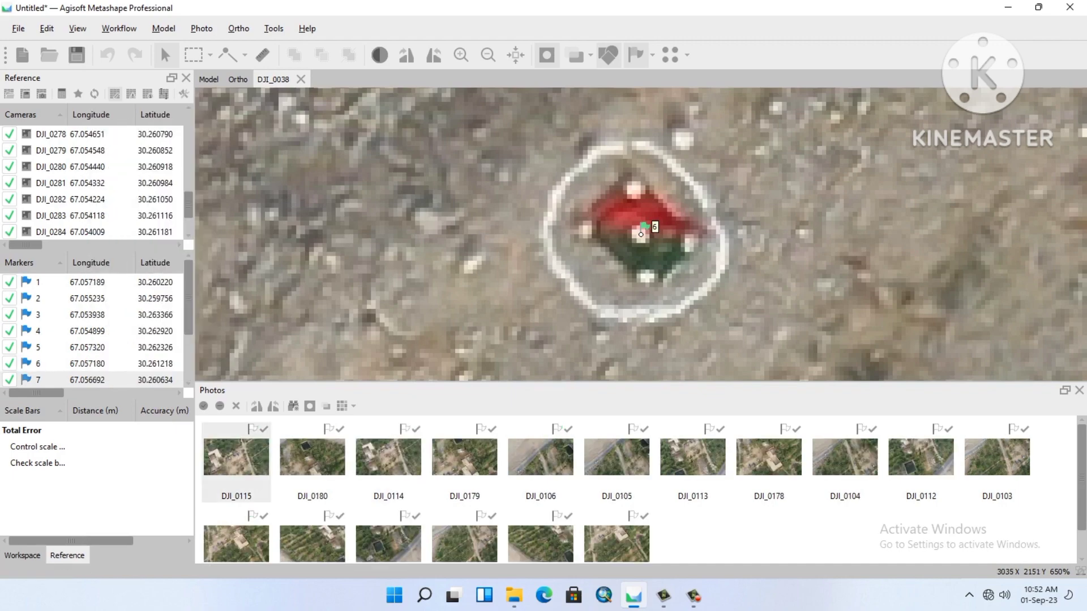
double_click(236, 457)
scroll(576, 227, down, 6)
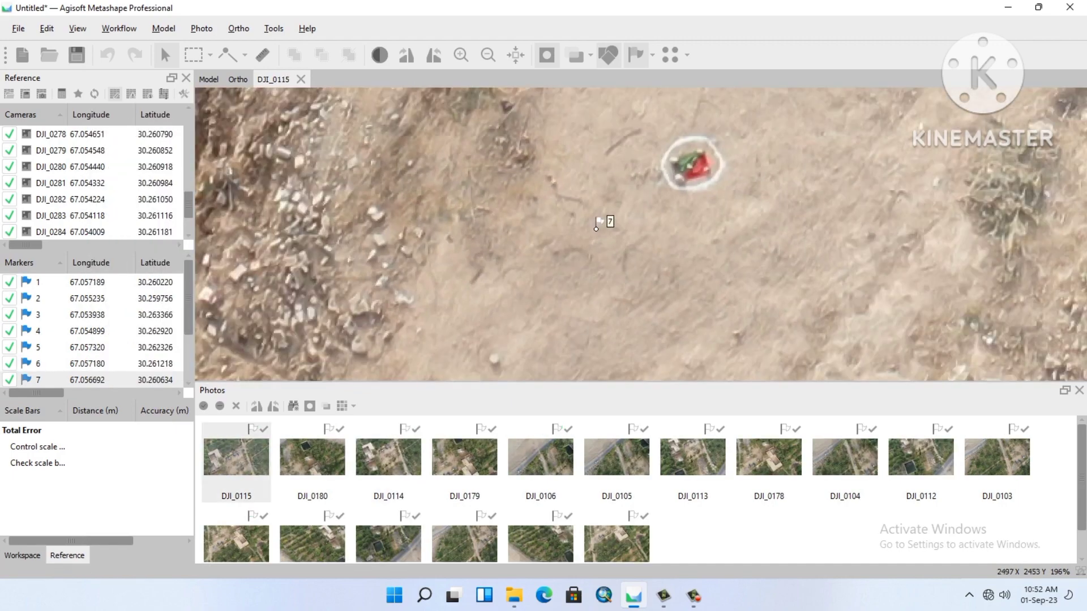
scroll(753, 136, up, 3)
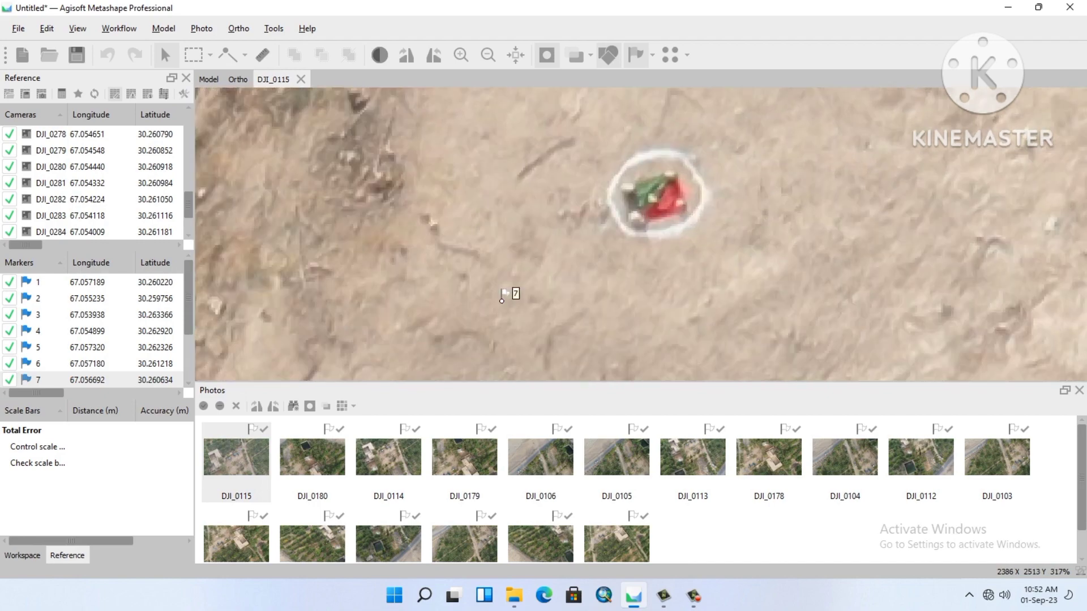
drag(501, 301, 653, 197)
Step: Move marker 7 onto the target's centre in photos DJI_0180 and DJI_0179
double_click(312, 457)
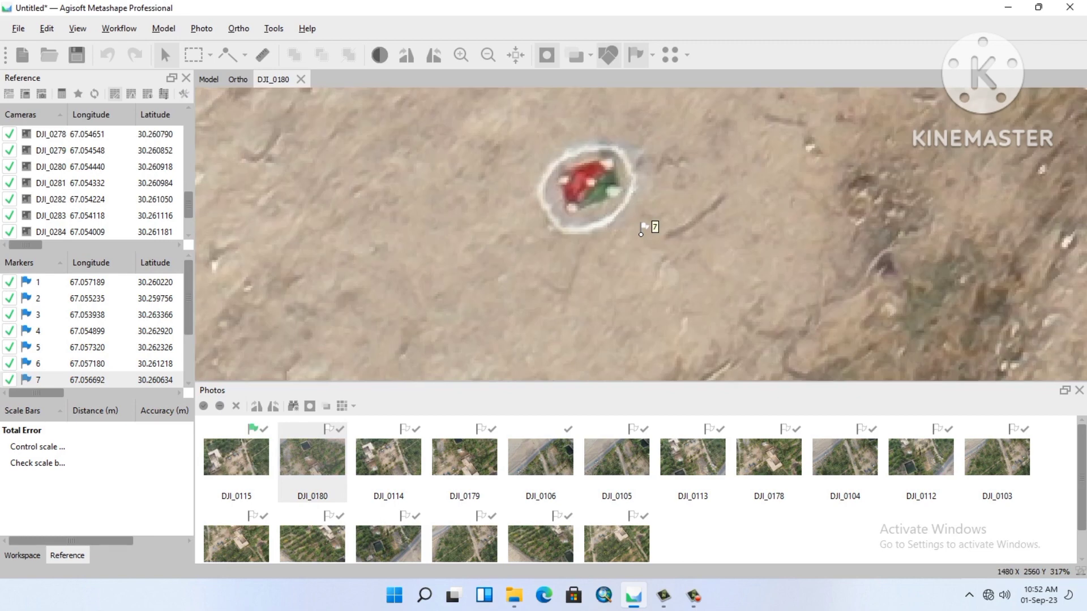
scroll(622, 179, up, 3)
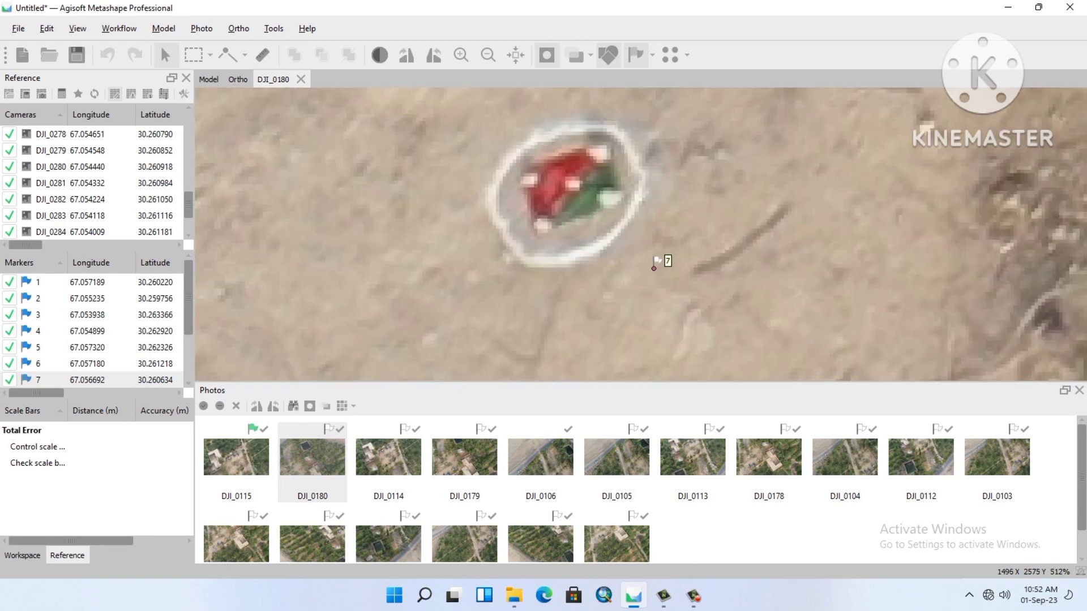
drag(653, 266, 571, 184)
double_click(389, 457)
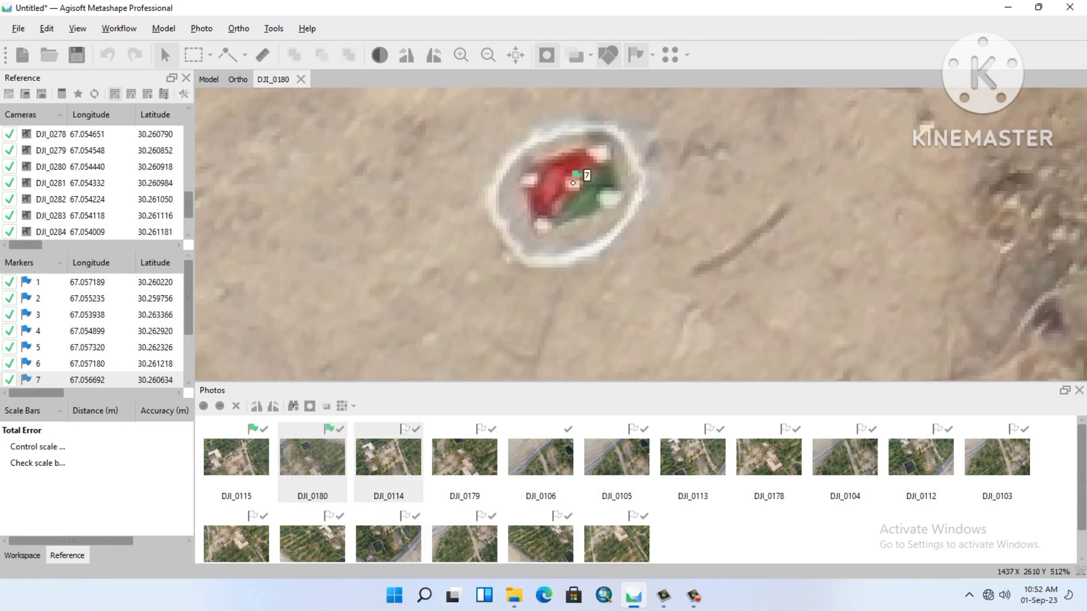
double_click(464, 458)
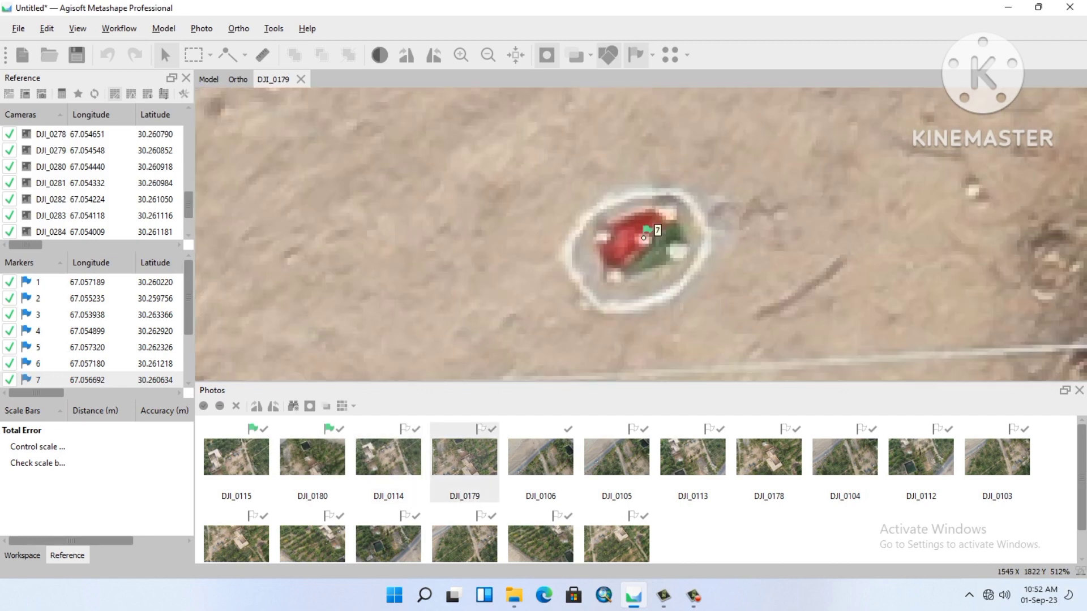
Step: Look for marker 7 and its ground target in photos DJI_0106 and DJI_0105
key(Page_Down)
scroll(594, 234, down, 15)
scroll(624, 302, up, 7)
scroll(624, 301, down, 9)
scroll(628, 307, down, 2)
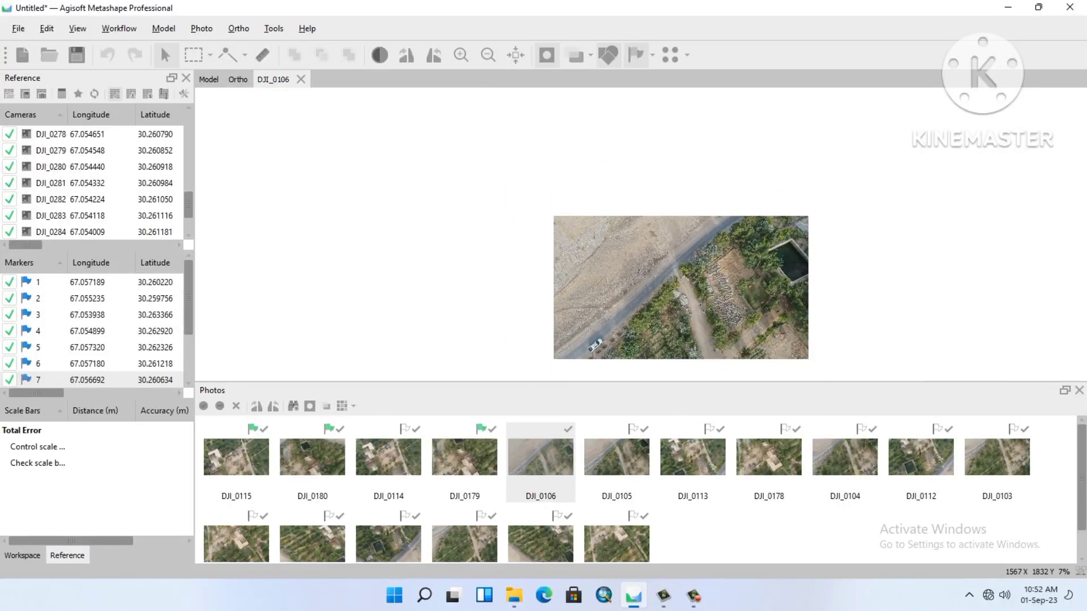
double_click(617, 457)
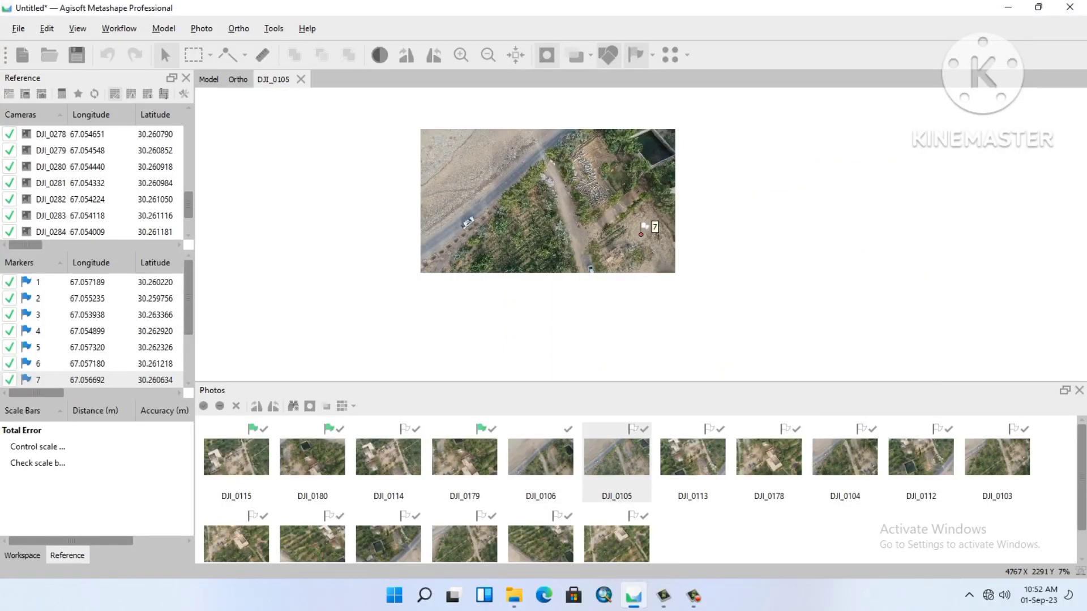
double_click(541, 458)
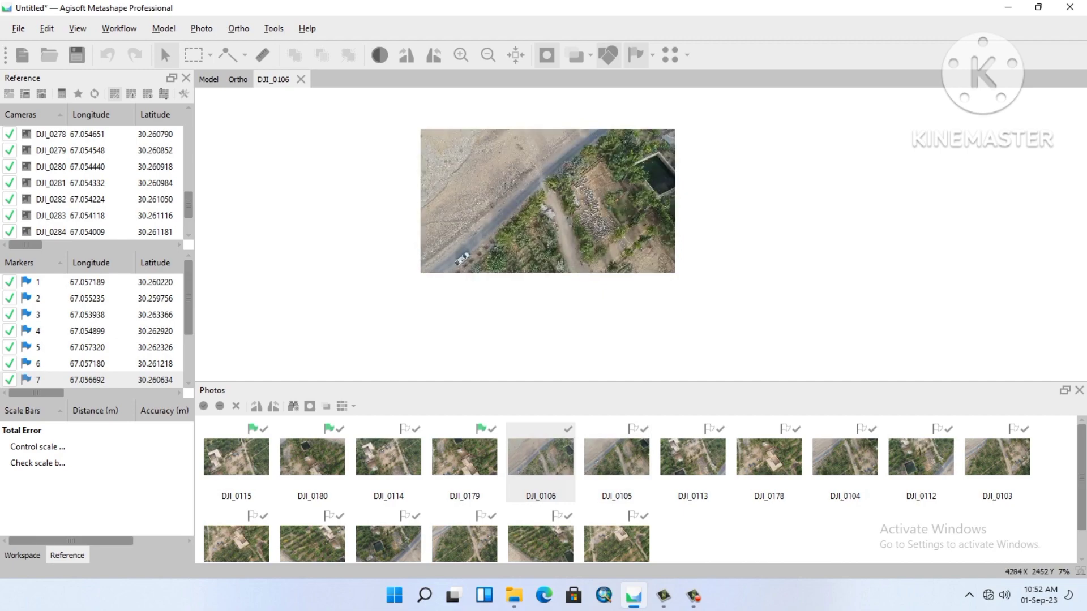
scroll(633, 226, up, 4)
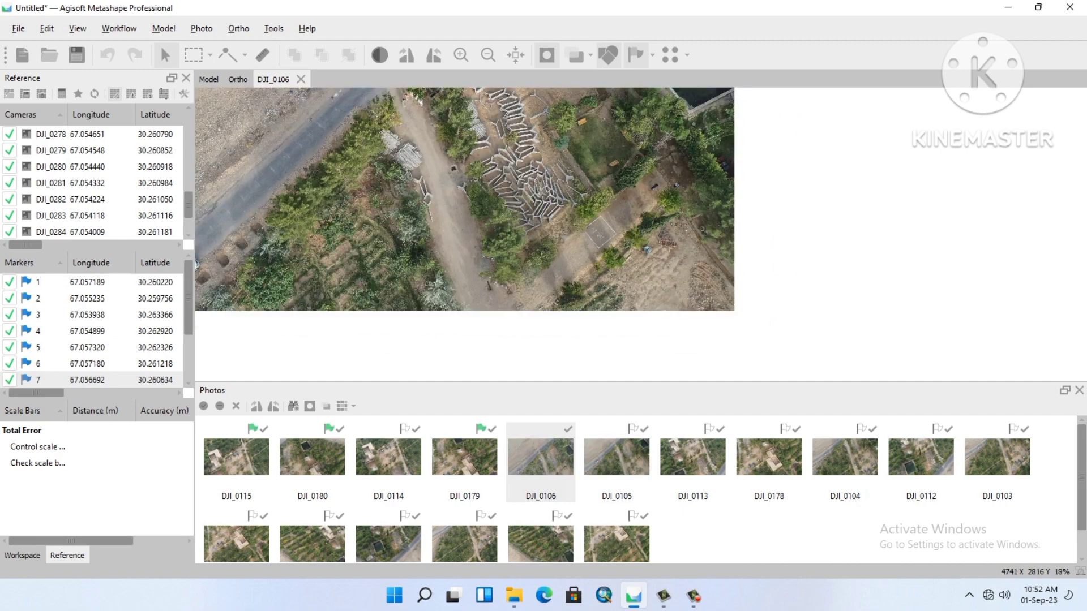
double_click(616, 458)
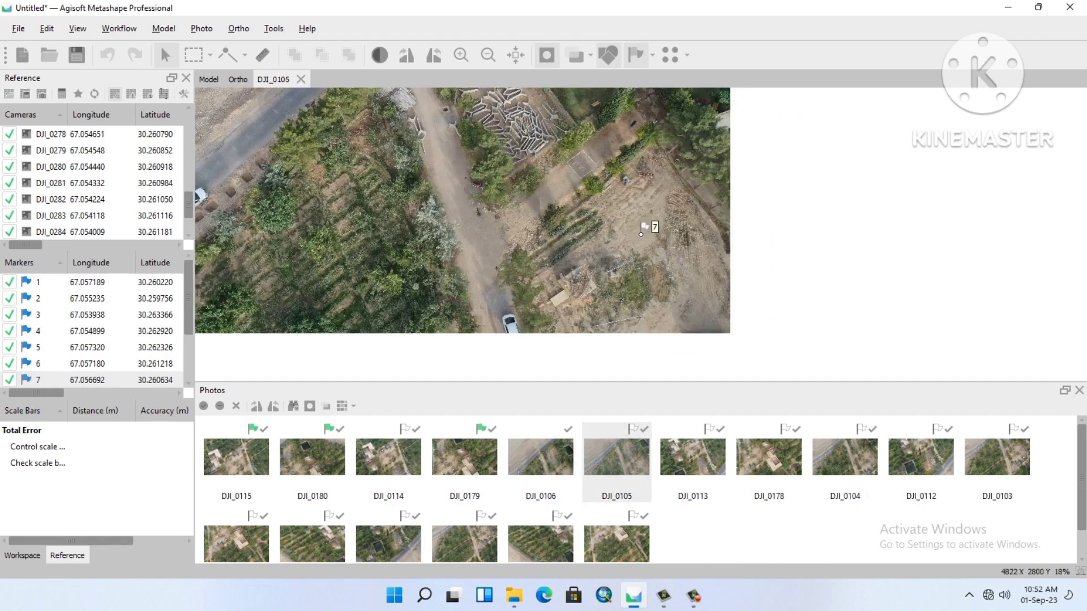
scroll(638, 226, up, 3)
scroll(640, 239, up, 12)
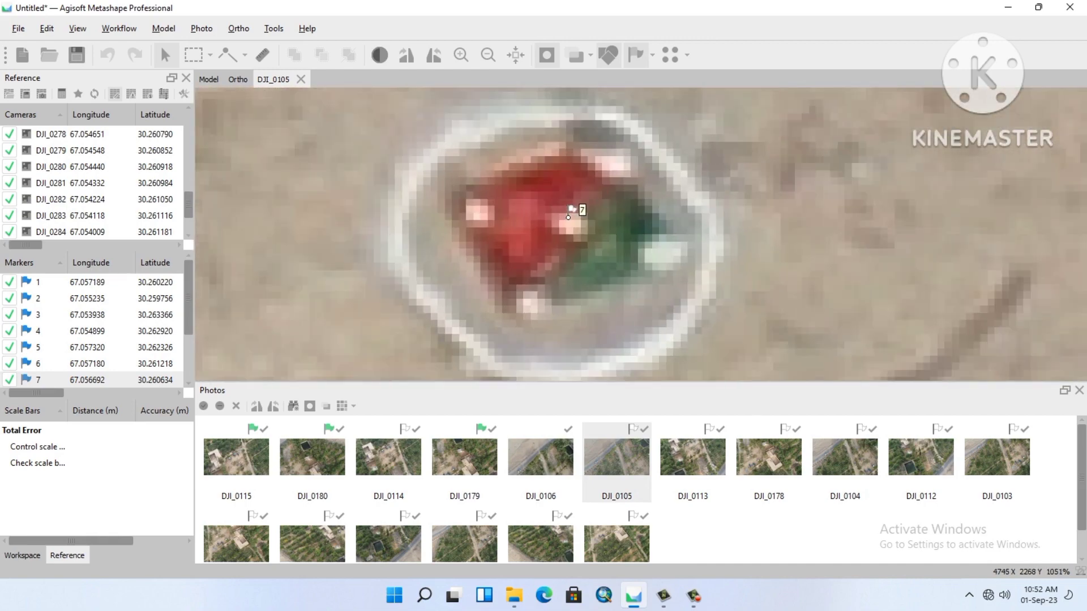
Step: Move marker 7 onto the target's centre in photos DJI_0113 and DJI_0178 and review its placement in the remaining photos through DJI_0176
key(Page_Down)
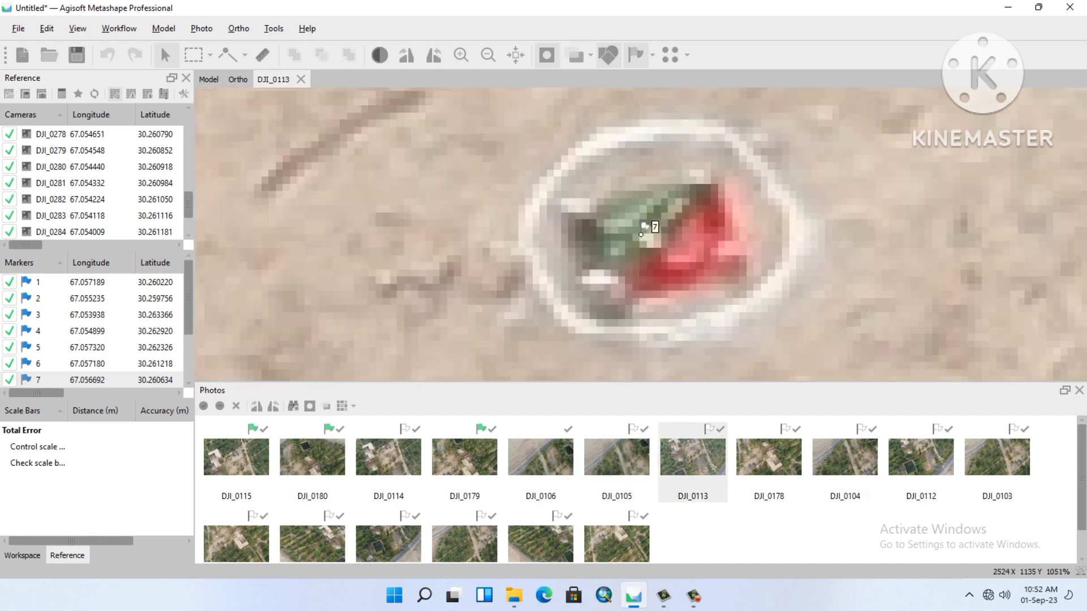
drag(640, 235, 647, 237)
key(Page_Down)
key(Page_Down)
key(Page_Down)
key(Page_Down)
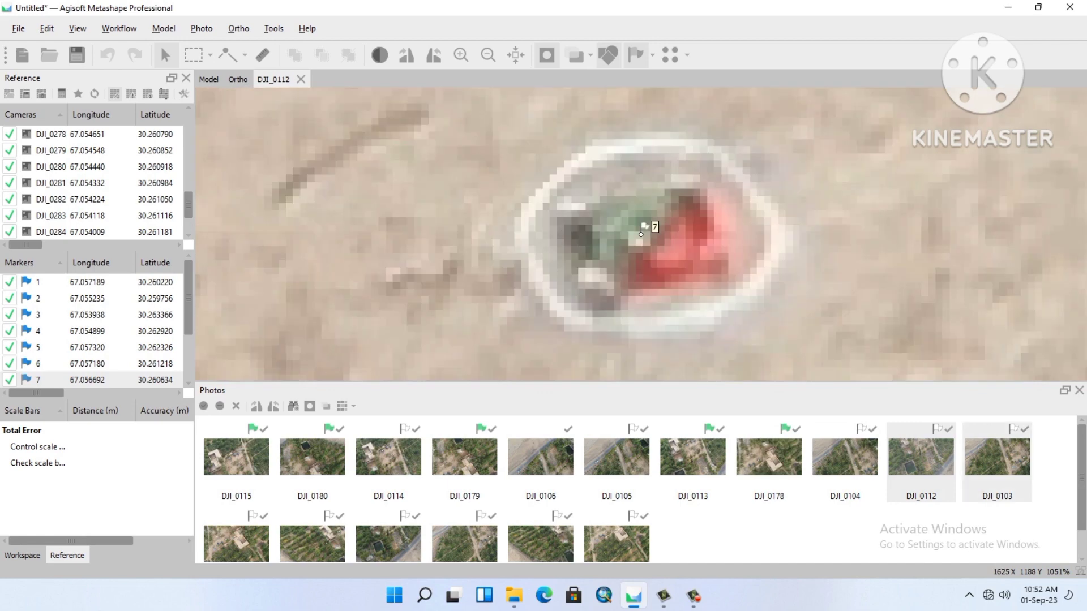
key(Page_Down)
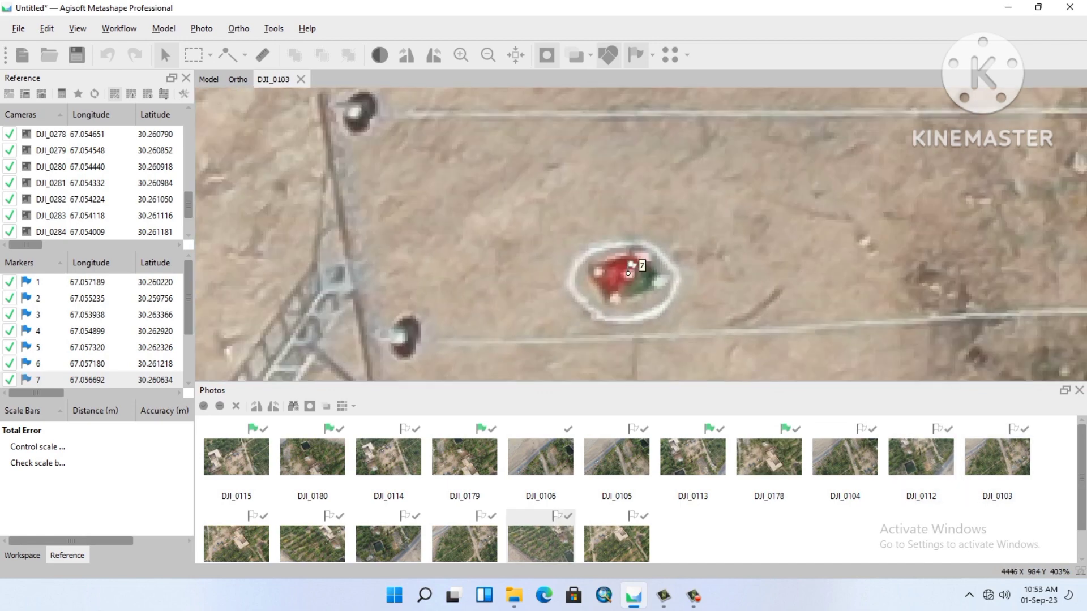
key(Page_Down)
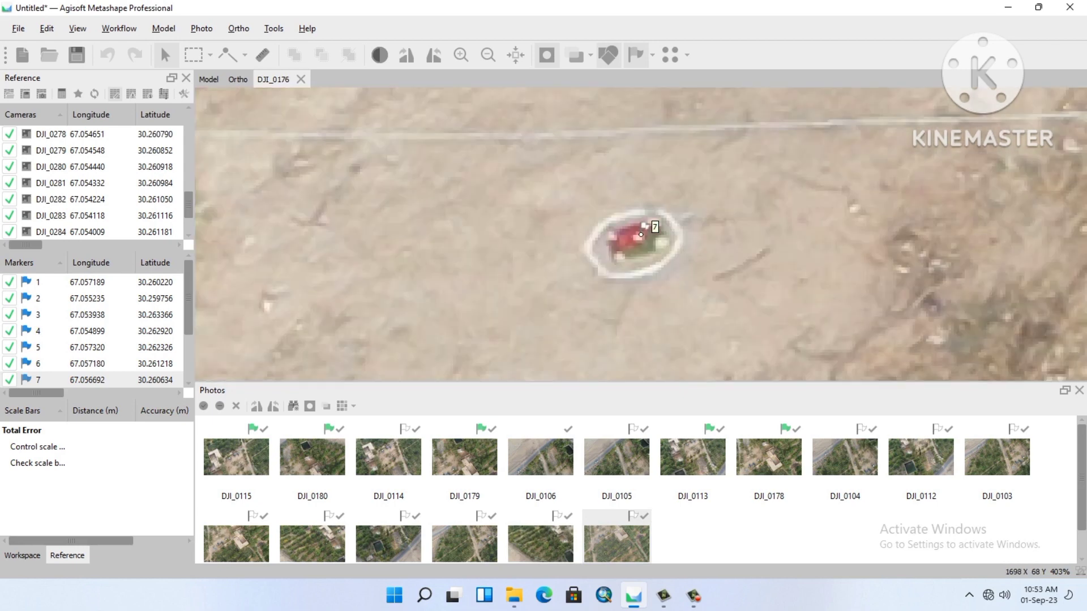
Step: Move marker 7 onto the target's centre in photo DJI_0176
drag(641, 234, 637, 236)
Step: Filter the photos by marker 8 and move that marker onto the red target's centre in photo DJI_0123
scroll(93, 331, down, 2)
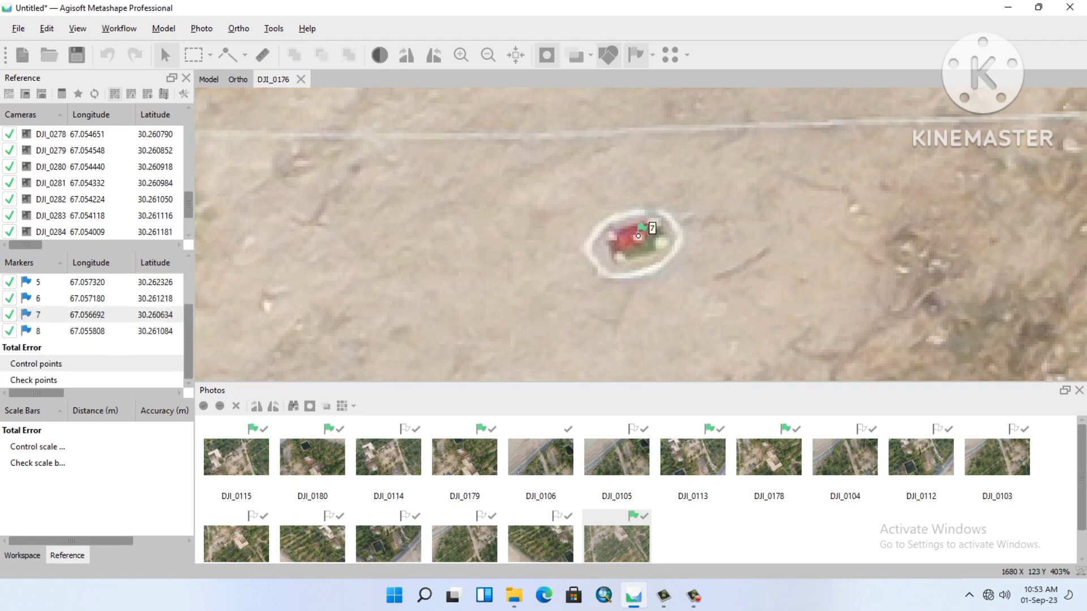
right_click(72, 332)
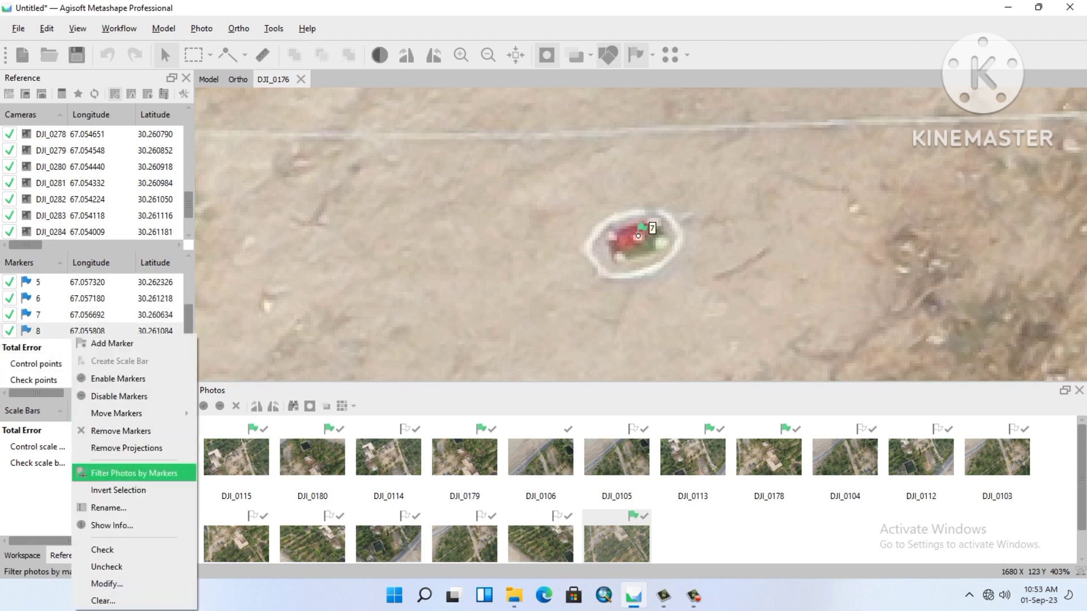
click(125, 473)
double_click(236, 457)
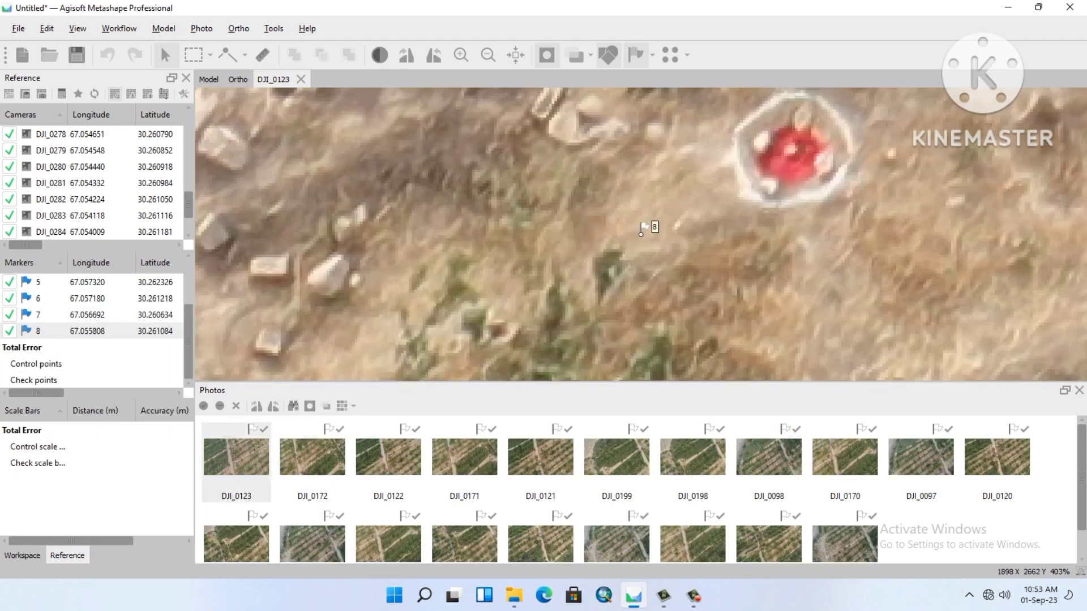
scroll(637, 311, down, 2)
scroll(779, 210, up, 2)
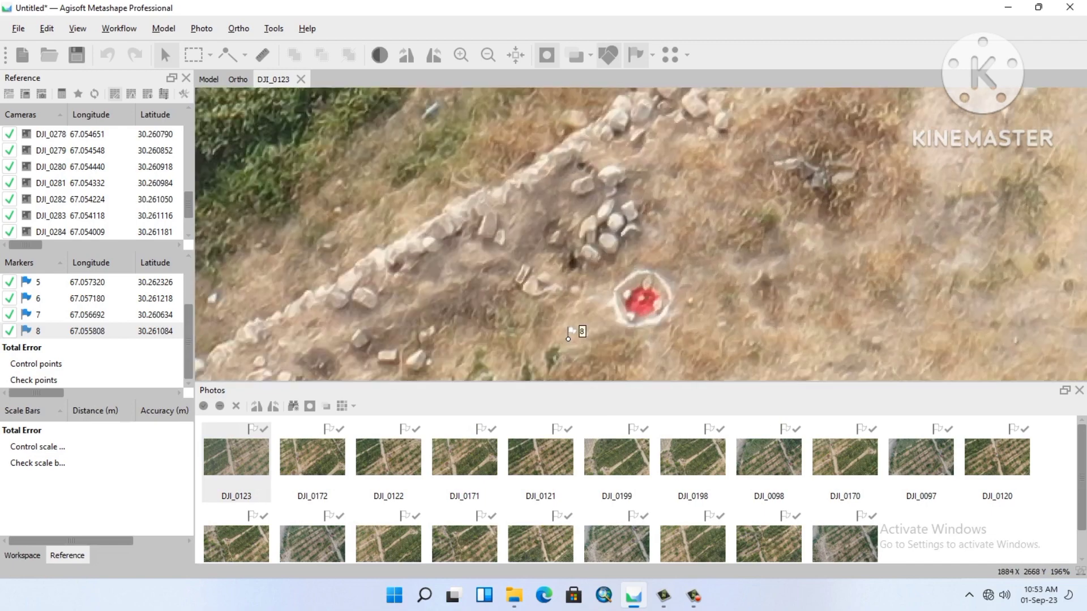
drag(575, 334, 640, 298)
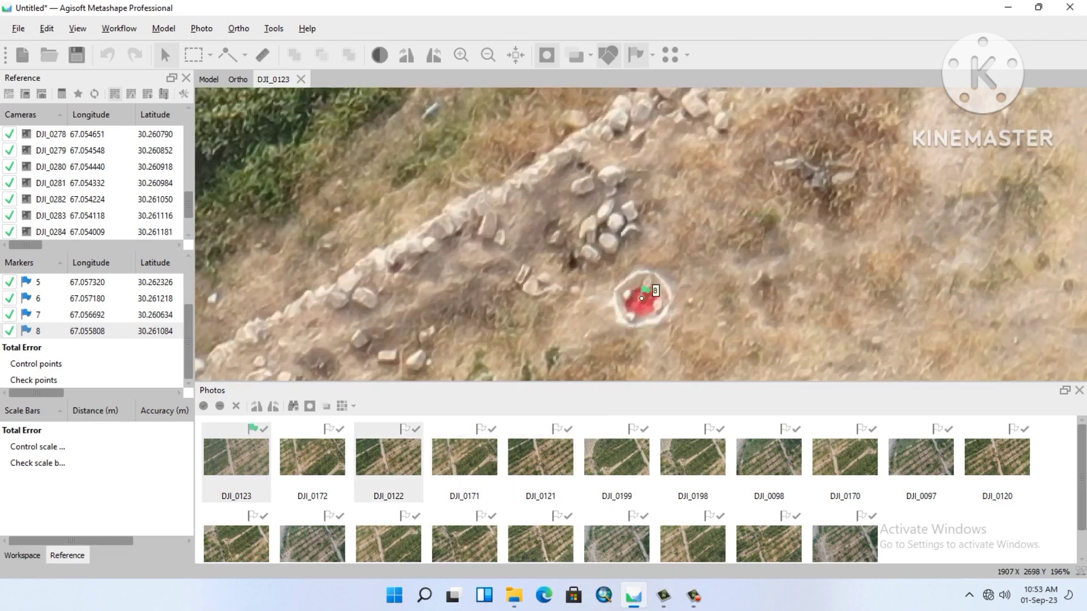
Step: Move marker 8 onto the target's centre in photos DJI_0172 and DJI_0122
double_click(312, 457)
scroll(640, 192, up, 5)
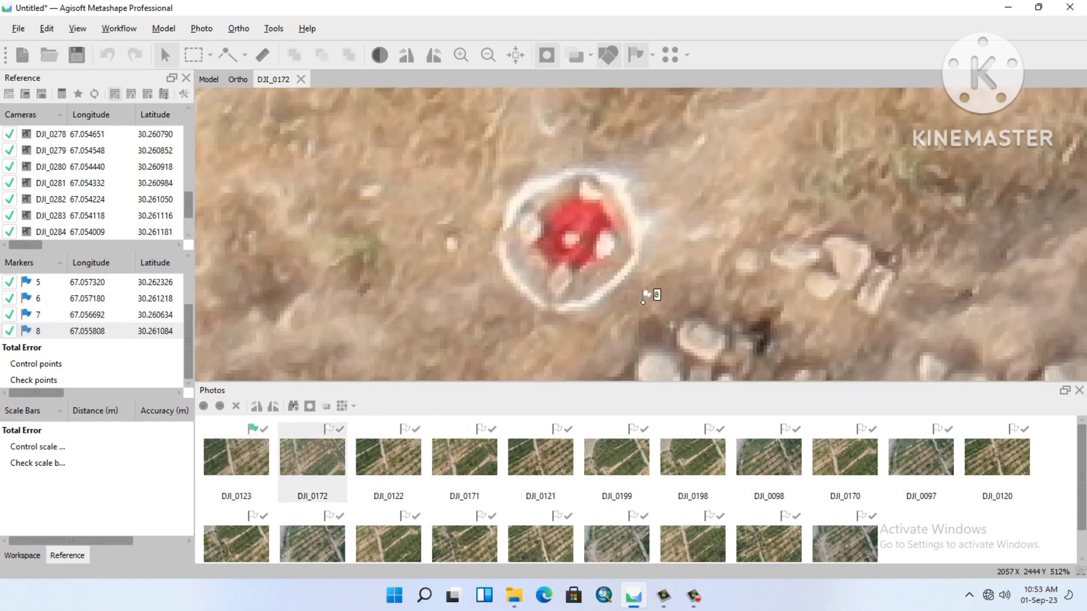
drag(643, 301, 569, 238)
double_click(388, 457)
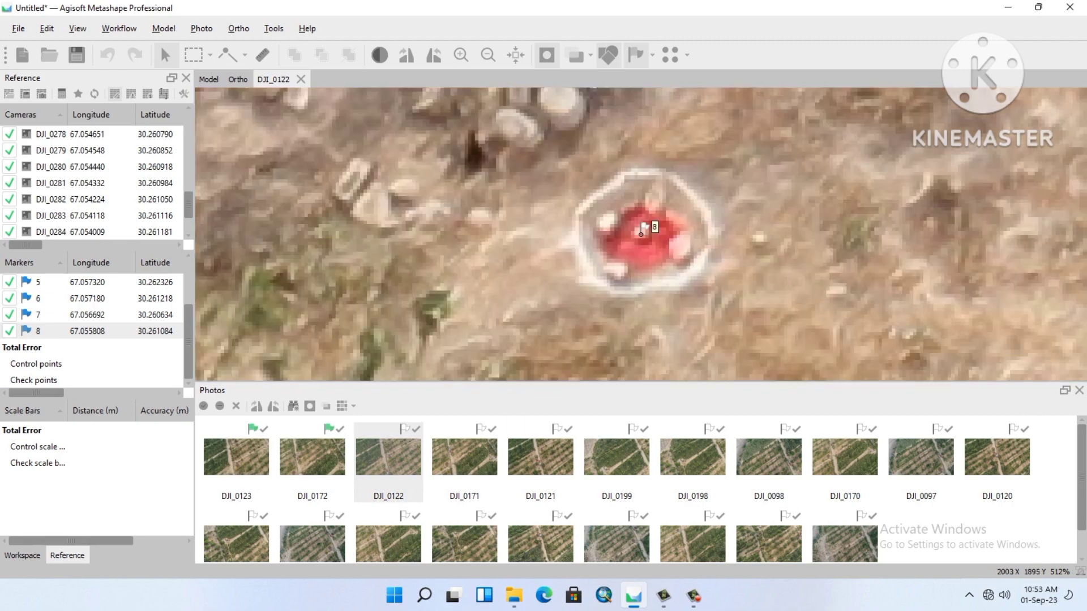
drag(641, 231, 641, 231)
Step: Skip photo DJI_0171 and set marker 8 on the target's centre in photos DJI_0121 and DJI_0199
key(Page_Down)
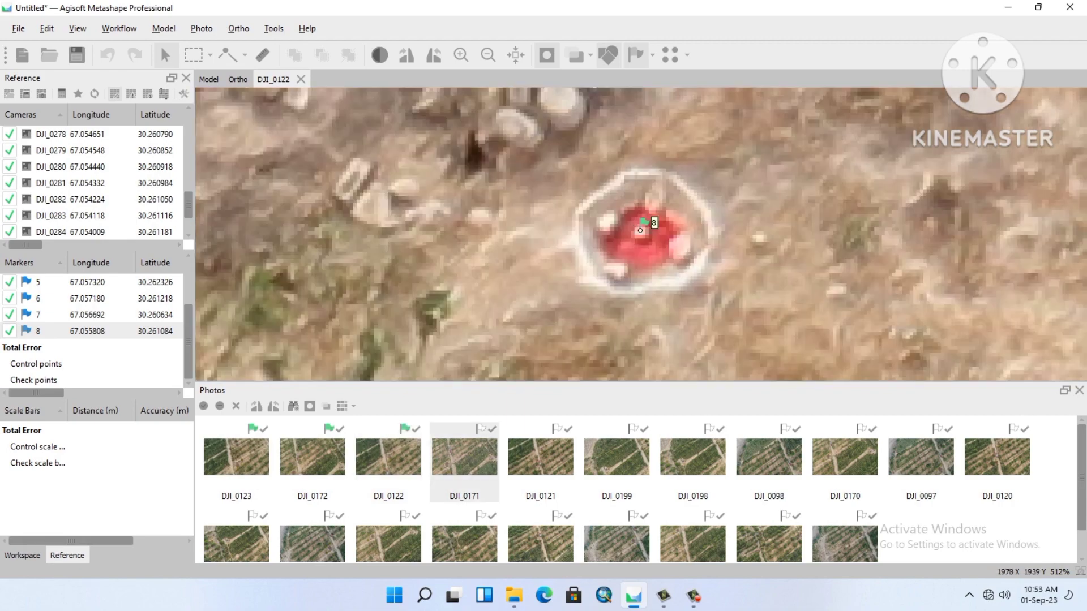
key(Page_Down)
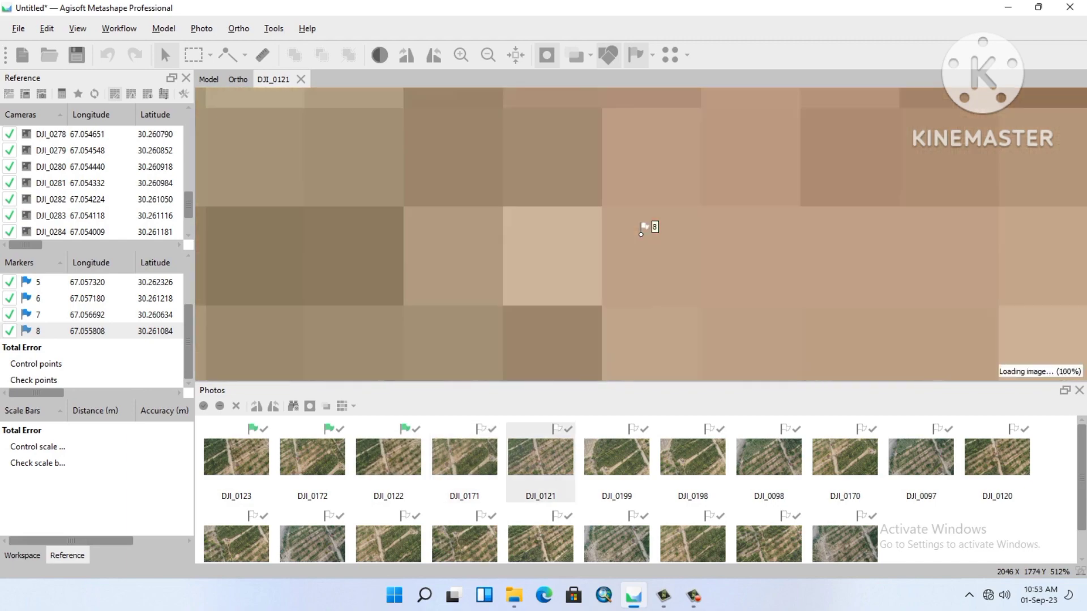
drag(640, 234, 641, 234)
key(Page_Down)
Step: Move marker 8 onto the target's centre in photos DJI_0198 and DJI_0098
key(Page_Down)
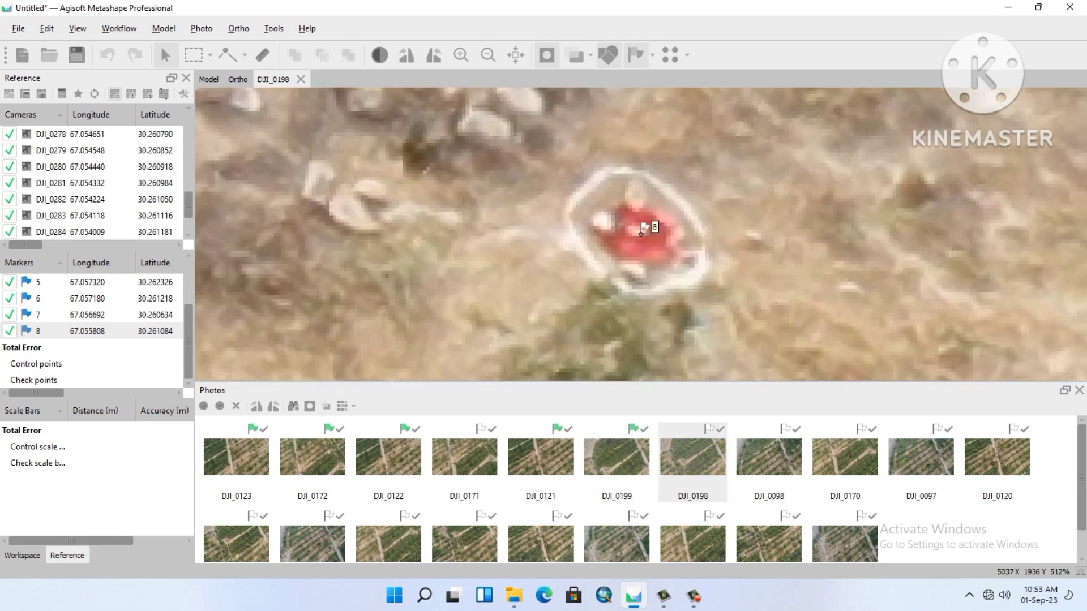
drag(640, 233, 639, 230)
key(Page_Down)
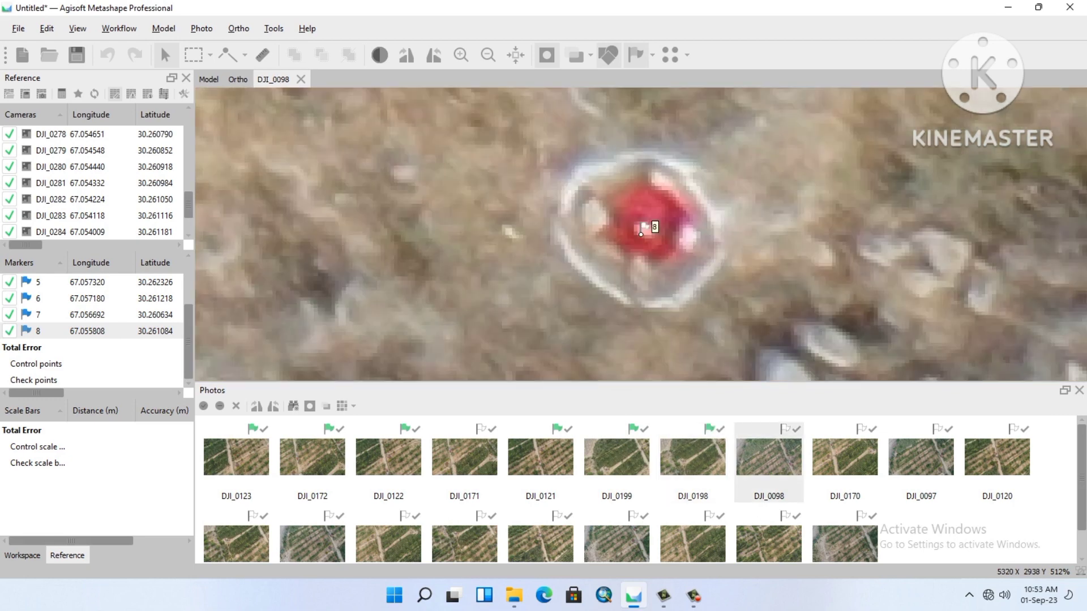
drag(640, 233, 644, 238)
Step: Set marker 8 on the target's centre in photos DJI_0170 and DJI_0168
key(Page_Down)
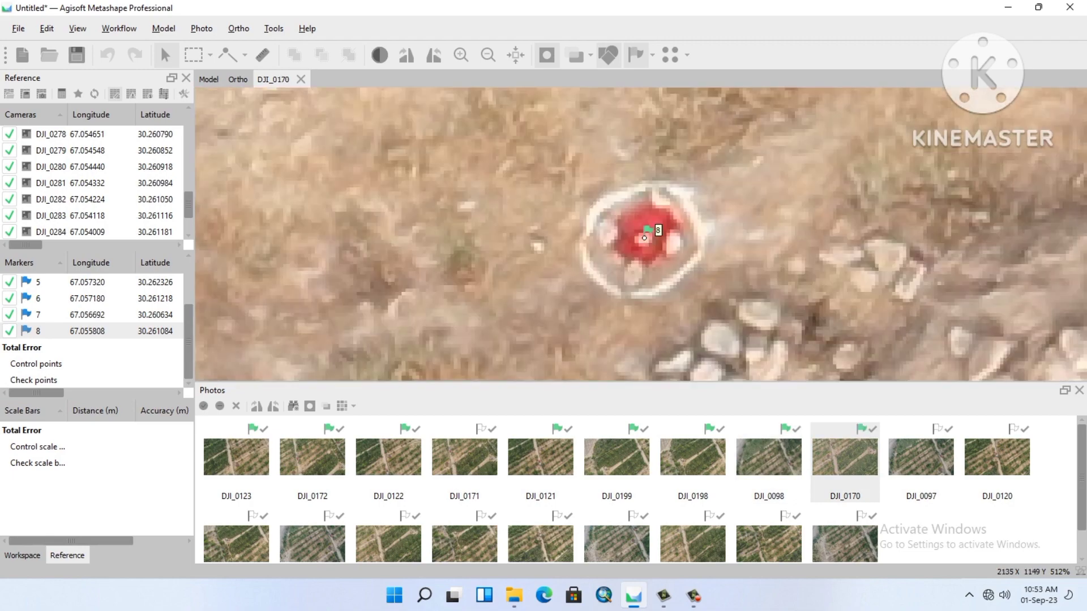
key(Page_Down)
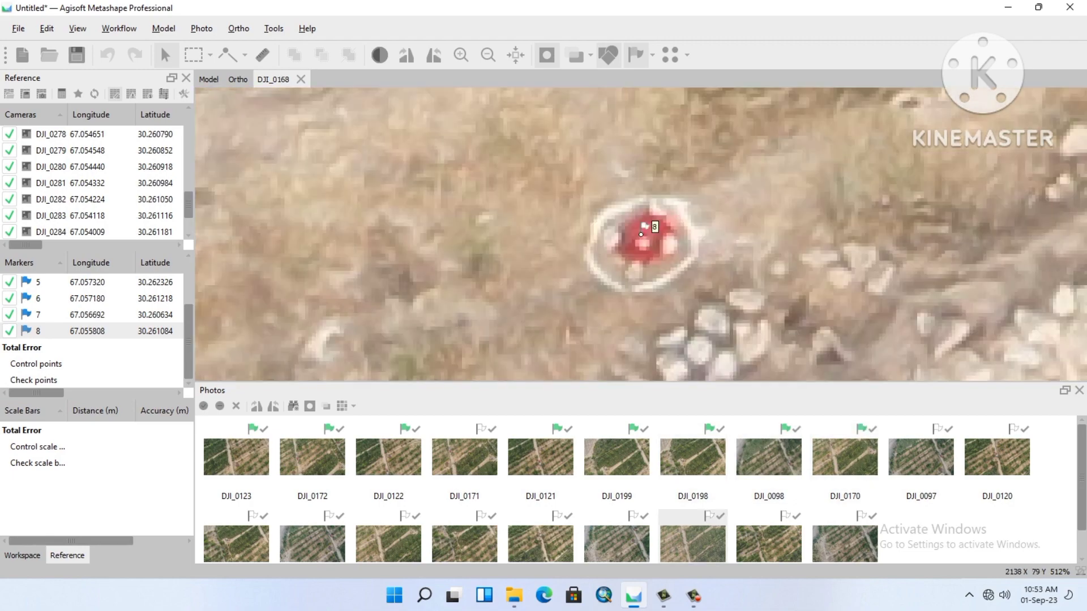
drag(641, 233, 642, 242)
Step: Review marker 8's placement on its target in photos DJI_0119 and DJI_0196
scroll(651, 282, down, 5)
double_click(540, 543)
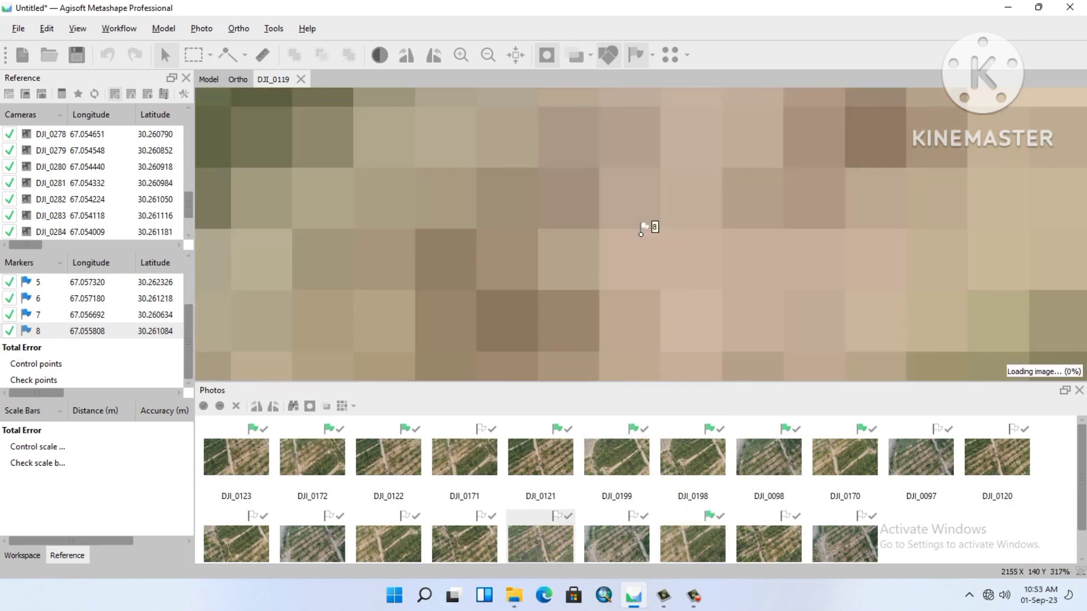
double_click(464, 543)
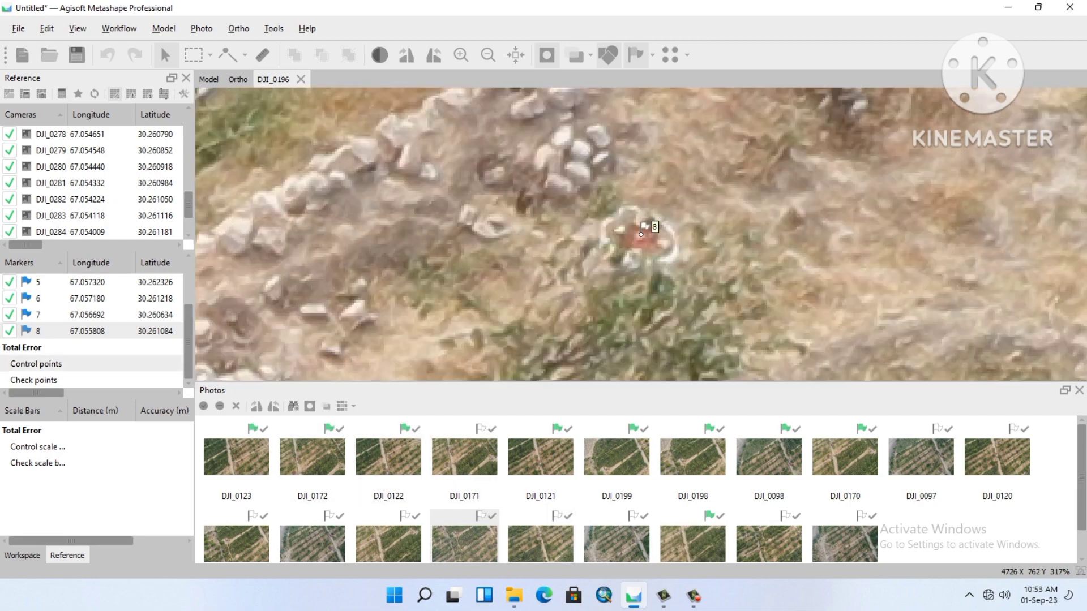
Step: Close the photo list and the open photo DJI_0196 to return to the 3D model view
scroll(91, 340, up, 3)
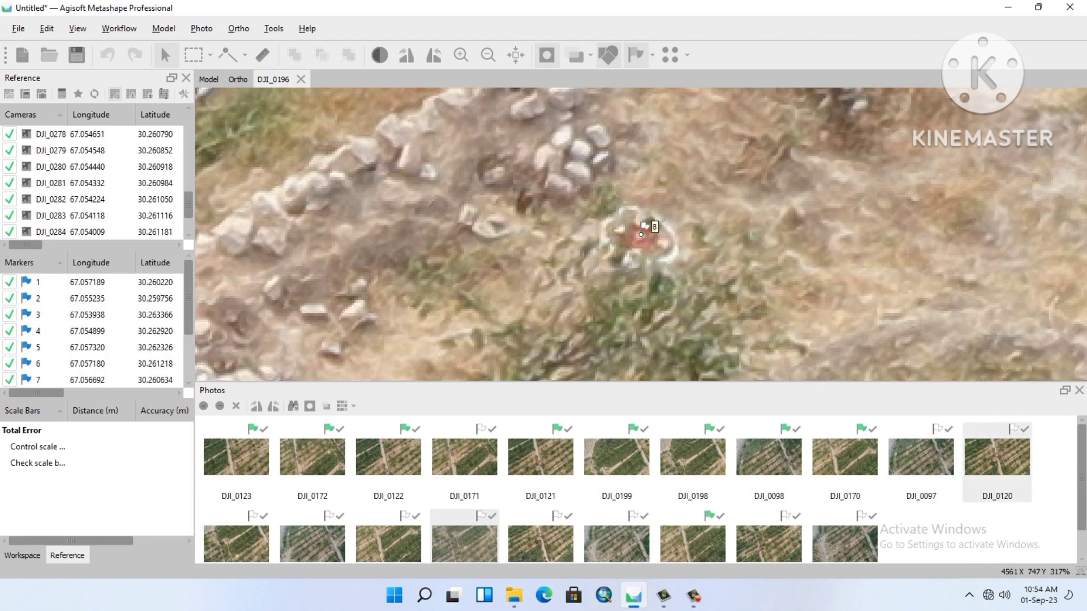
click(1079, 390)
scroll(575, 330, down, 5)
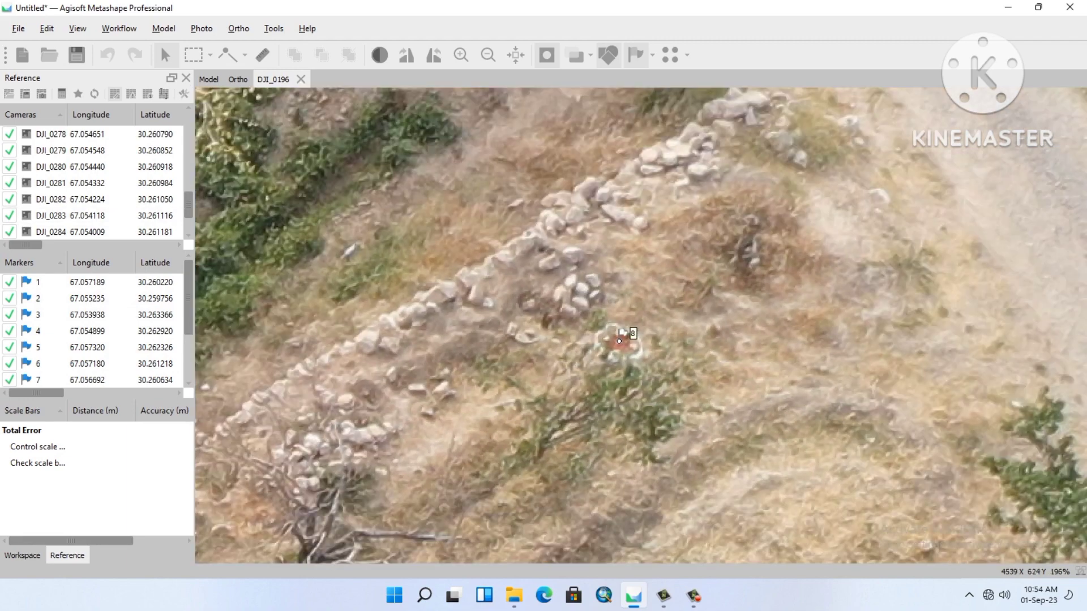
click(300, 80)
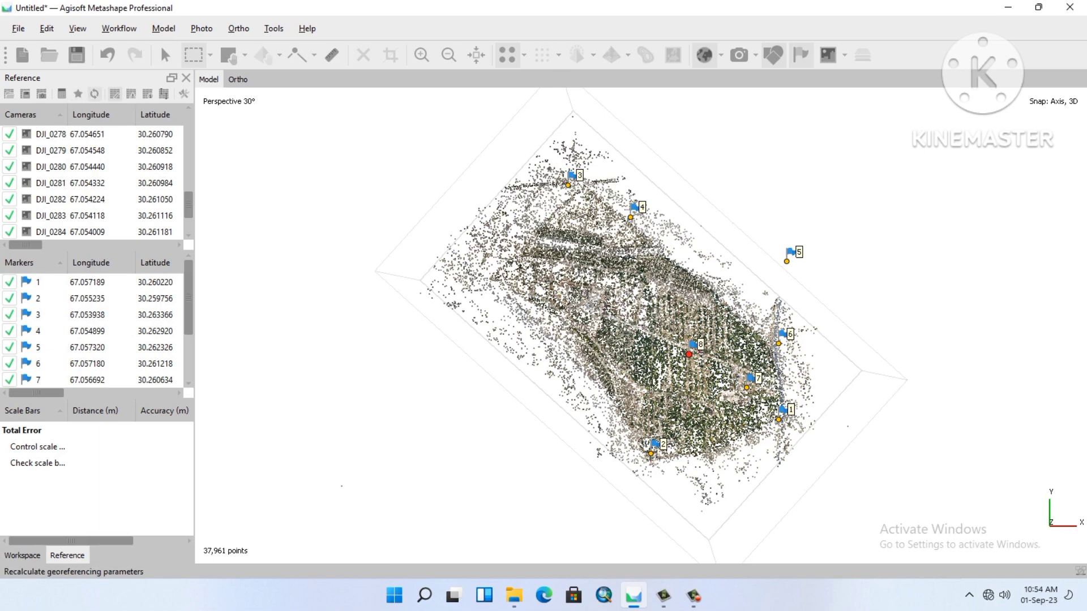
Step: Recalculate the georeferencing and optimize the camera alignment, fitting f, cx, cy, k1, k2, k3, p1 and p2
click(95, 94)
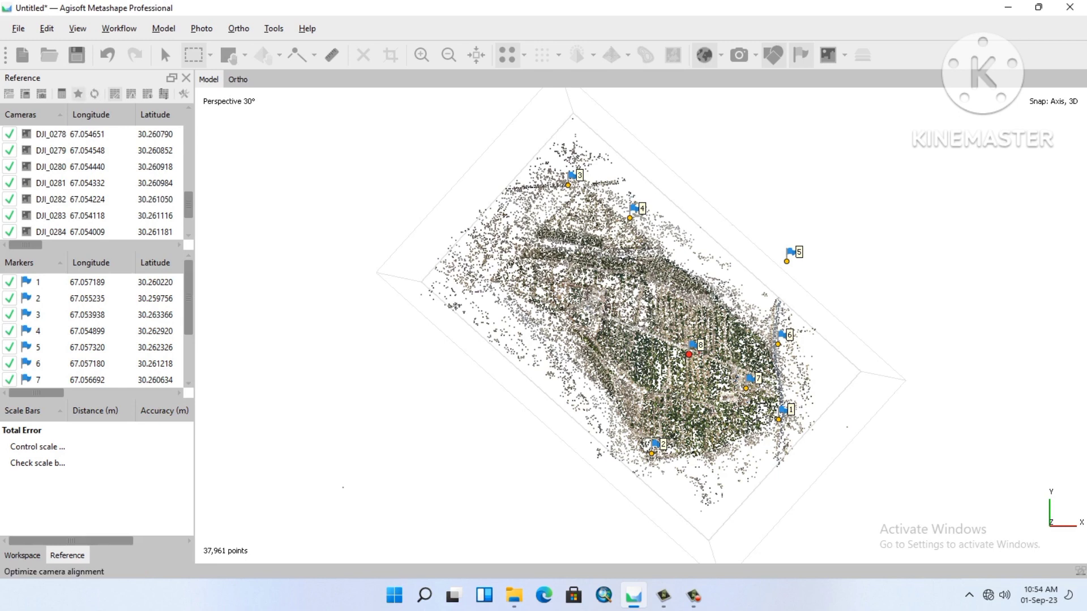
click(78, 93)
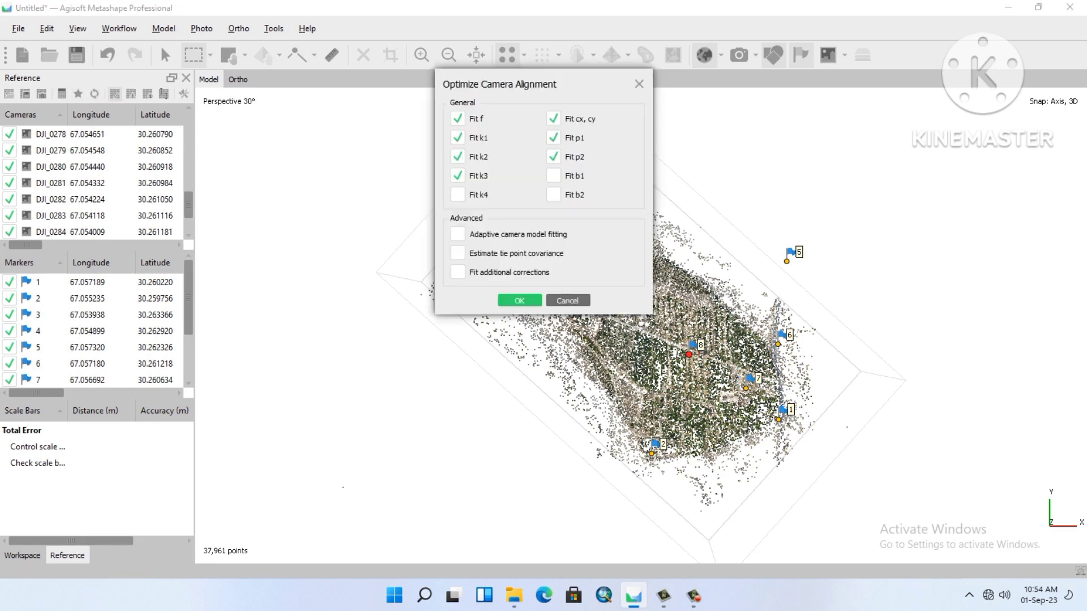
click(519, 300)
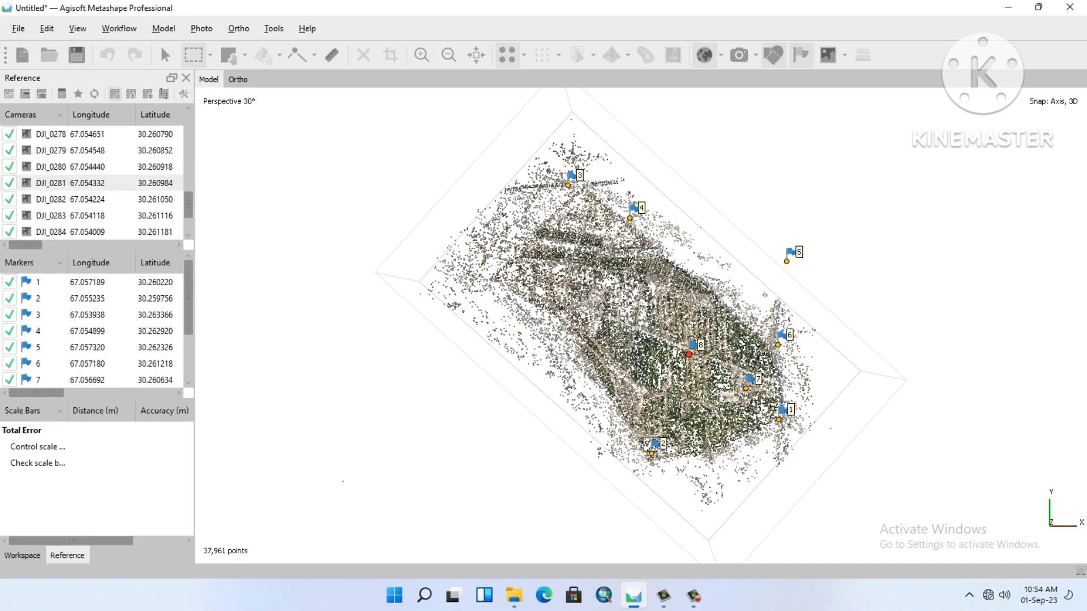
Step: Examine the markers in the 3D view and the layout of cameras and markers in the ortho view
scroll(640, 325, up, 5)
scroll(640, 325, down, 3)
scroll(640, 325, down, 2)
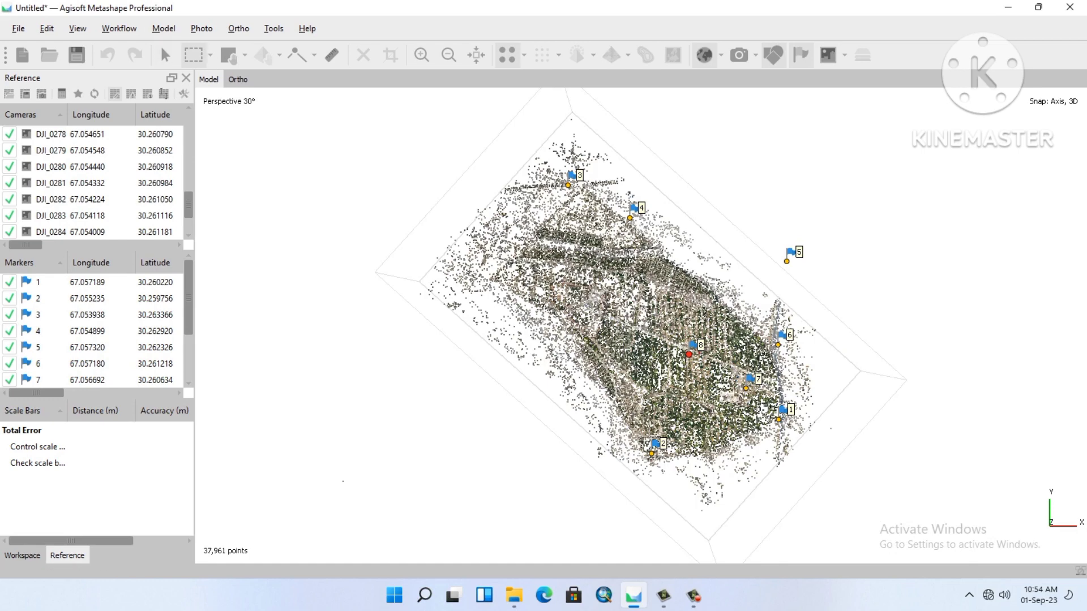
click(119, 29)
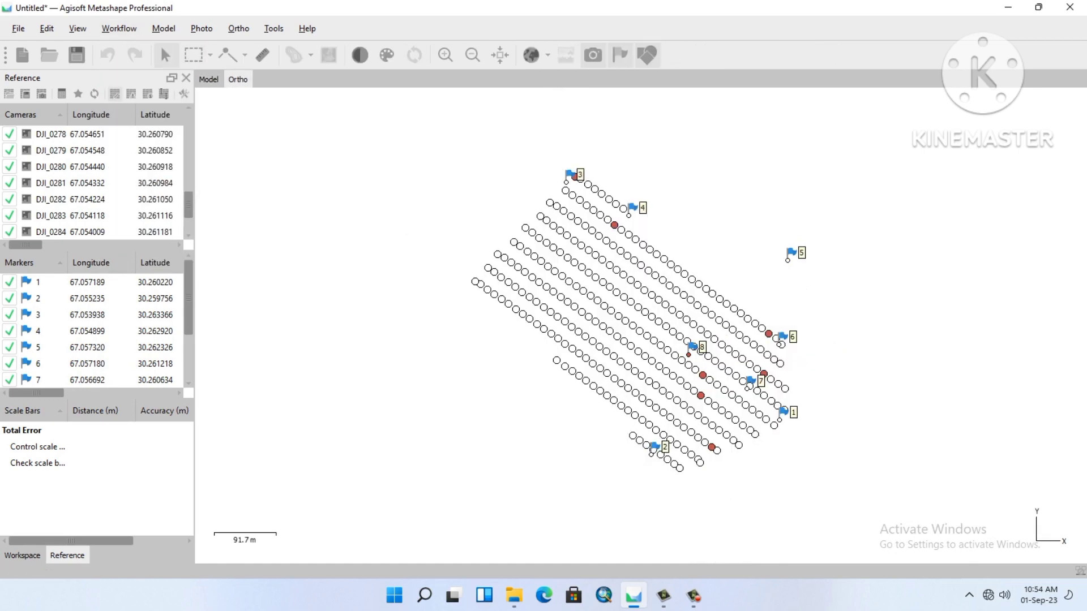
click(499, 55)
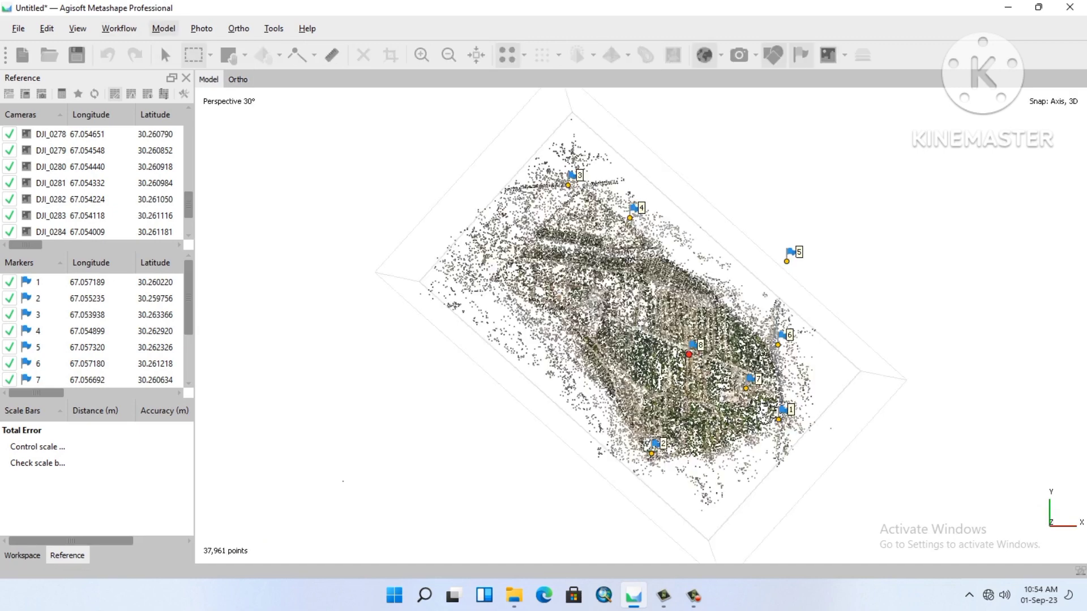
Step: Build the dense point cloud at Low quality
click(119, 28)
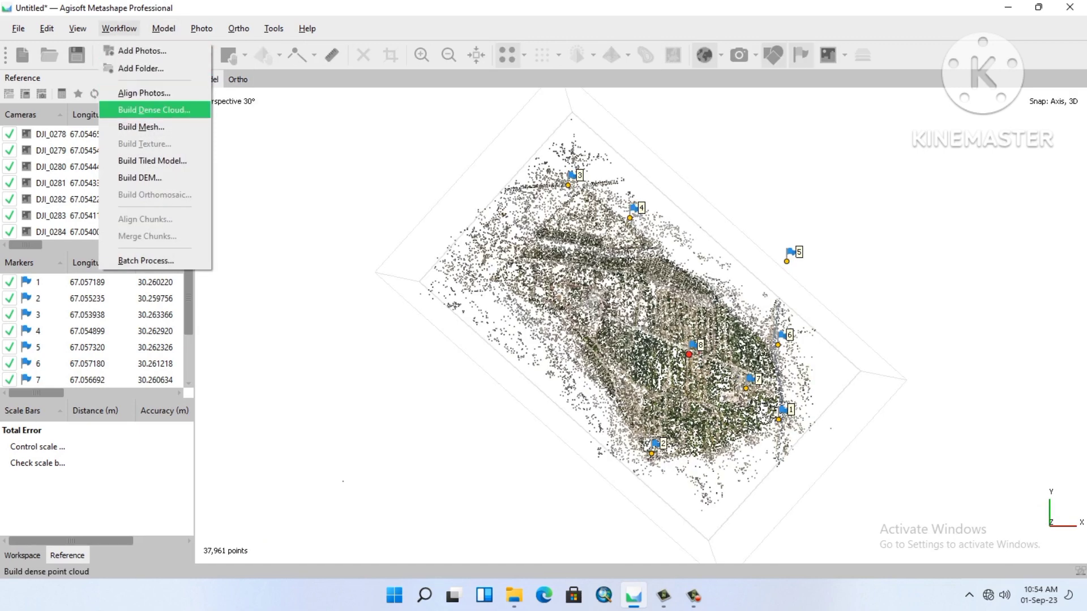
click(153, 110)
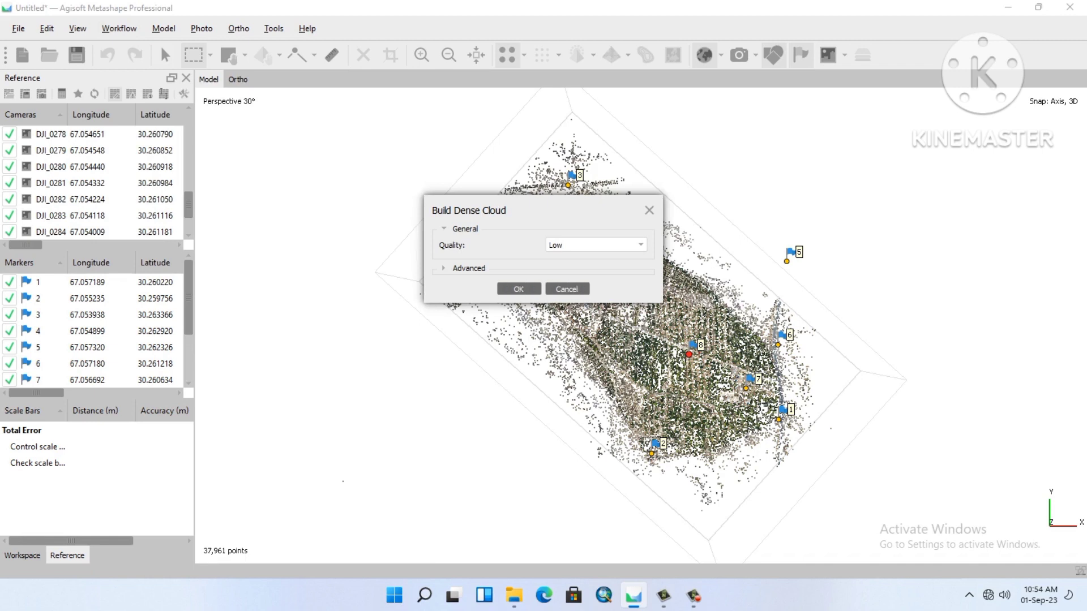
click(594, 245)
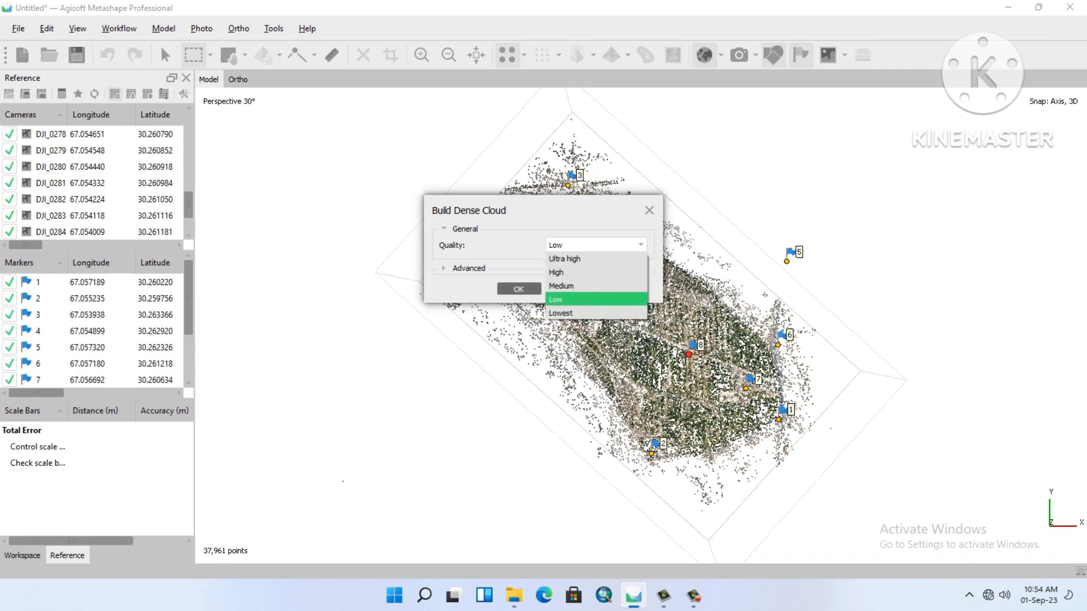
key(Return)
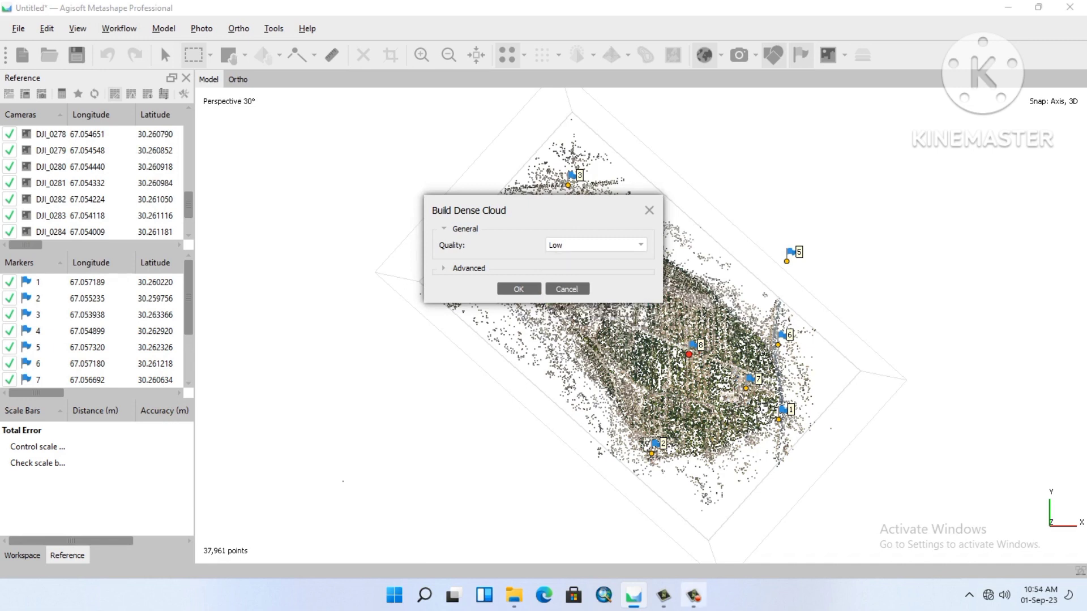
click(693, 596)
key(Return)
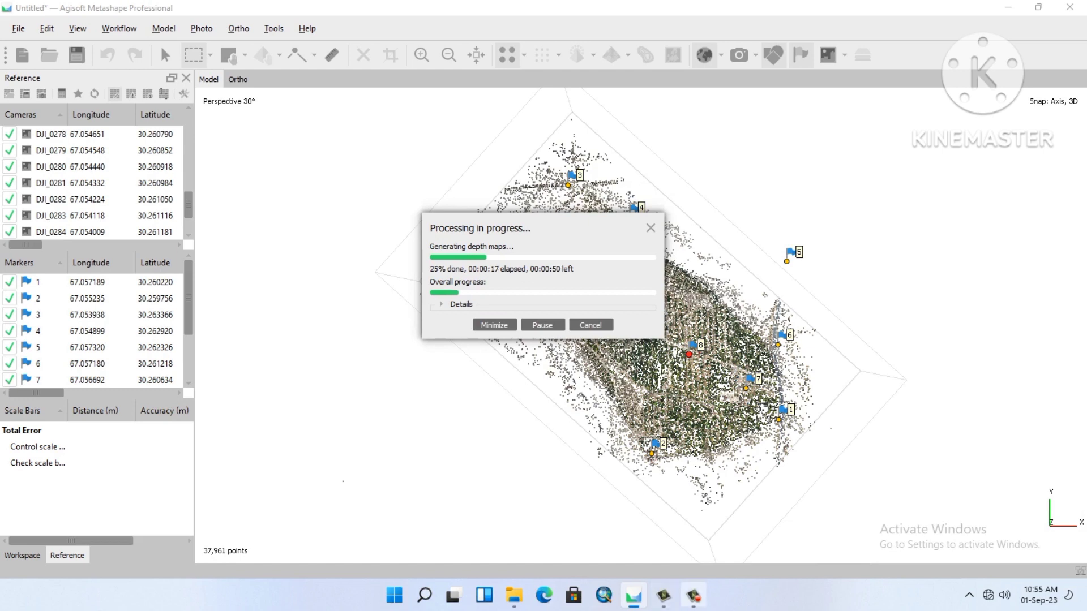
mouse_move(693, 596)
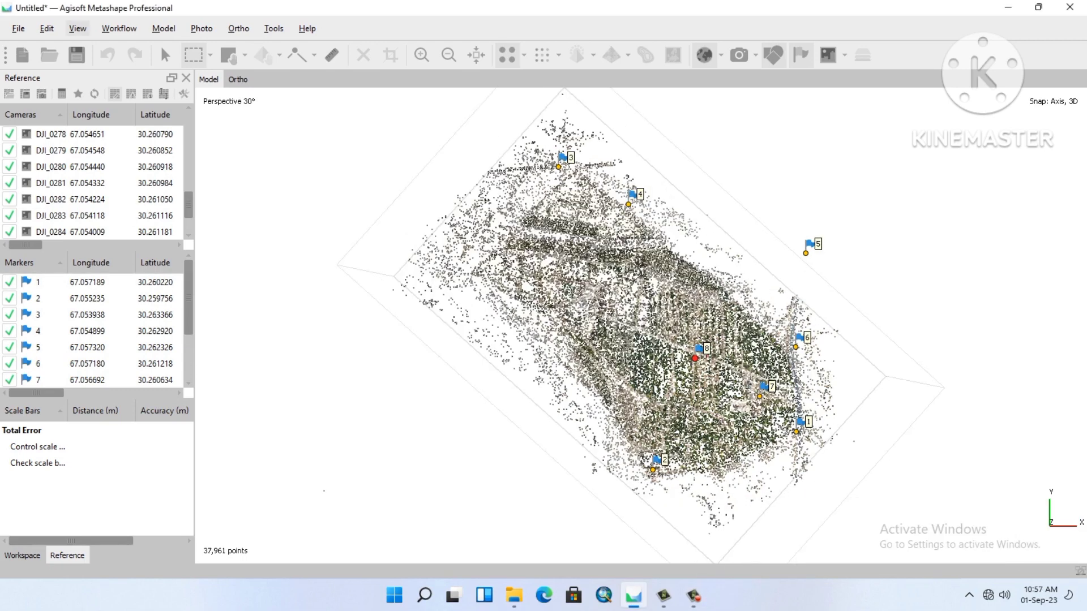
Step: Check the status of the project's processing jobs, including the dense cloud build
click(77, 28)
click(94, 251)
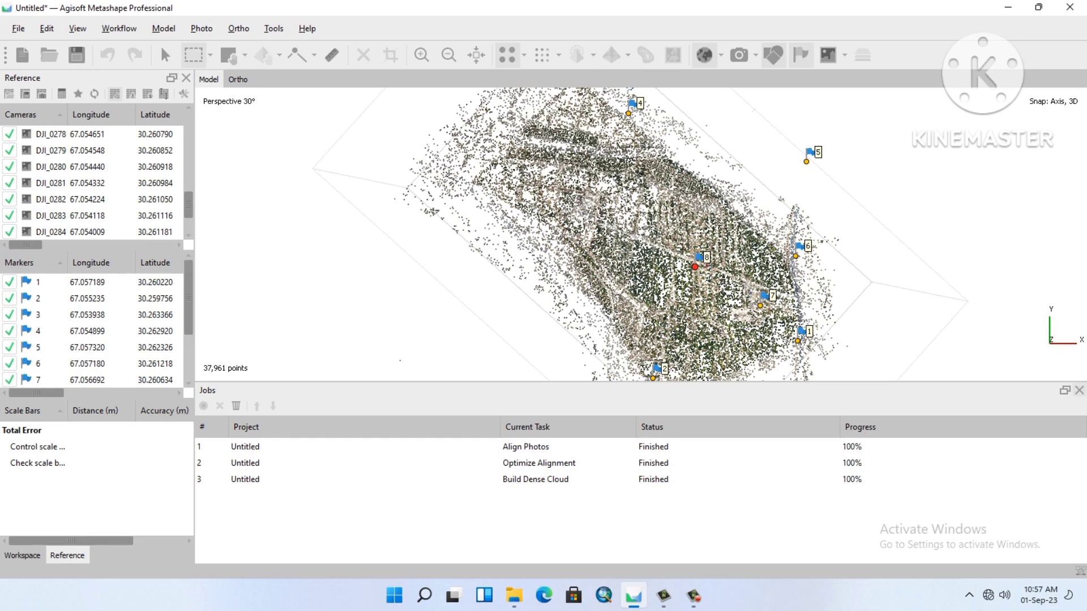
click(1078, 391)
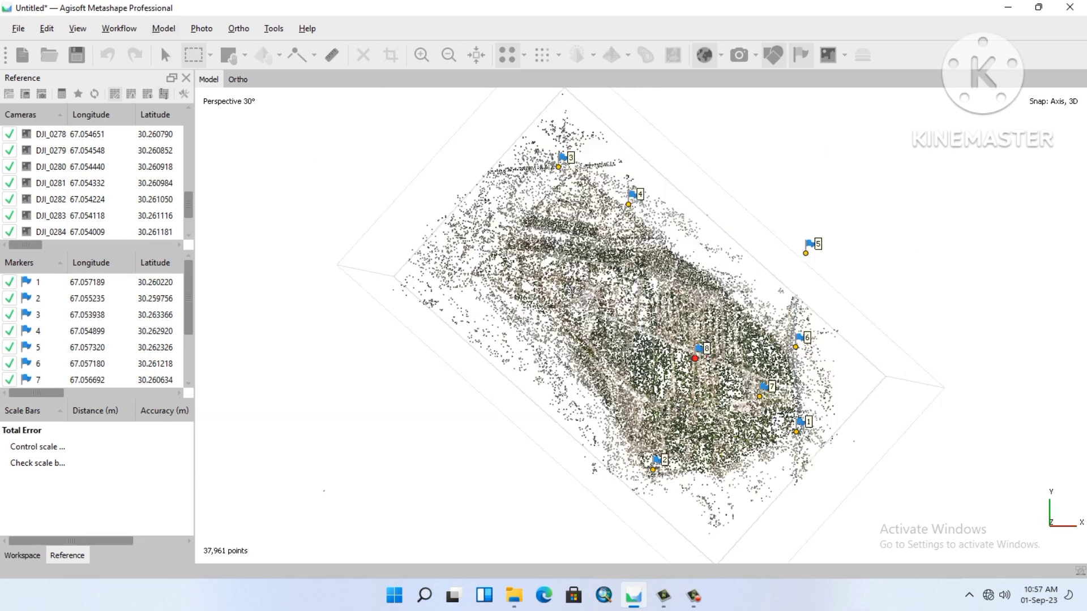
Step: Display the dense point cloud in the model view and examine the fields and track near marker 8 up close
click(541, 55)
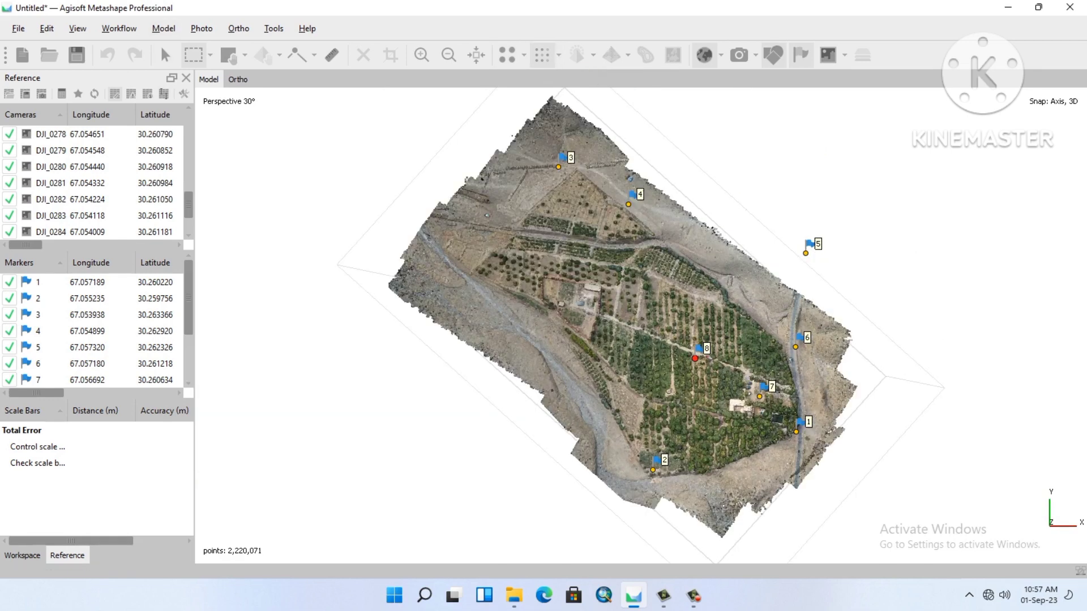
scroll(646, 315, up, 5)
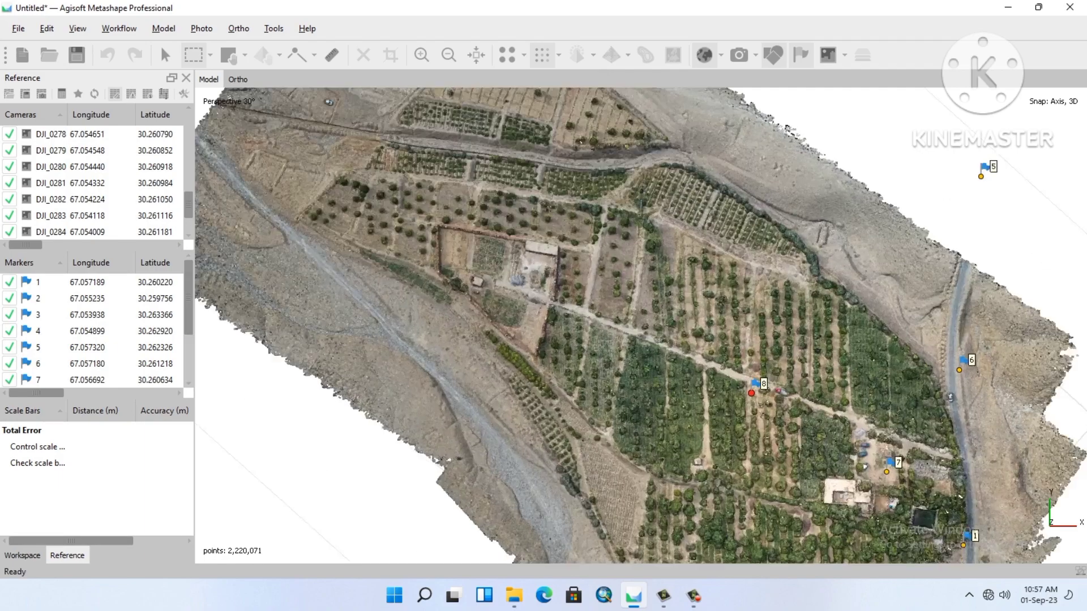
scroll(646, 315, up, 3)
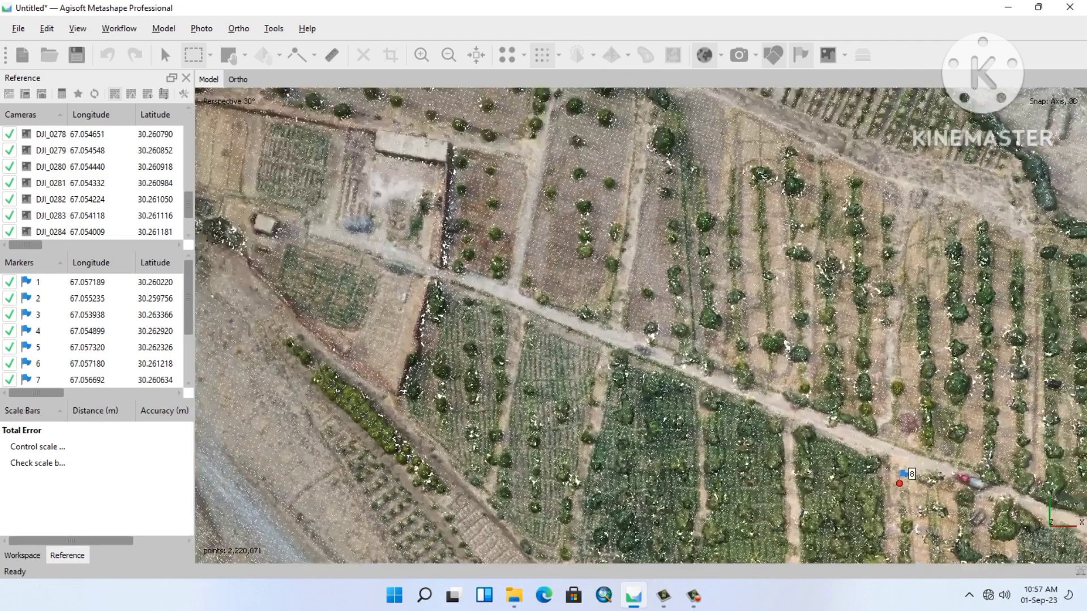
Step: Examine the dense point cloud along the track between markers 8 and 7 up close
scroll(645, 315, down, 2)
middle_drag(646, 316, 447, 182)
scroll(646, 315, up, 3)
scroll(646, 315, up, 2)
scroll(646, 316, down, 5)
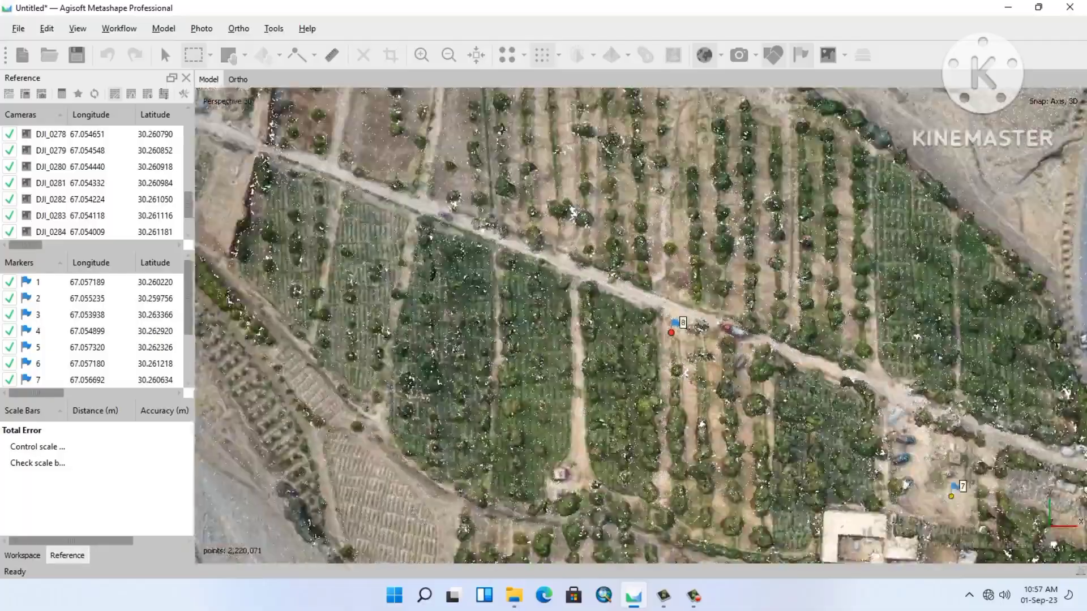
scroll(646, 315, up, 4)
scroll(649, 317, up, 5)
scroll(650, 317, down, 6)
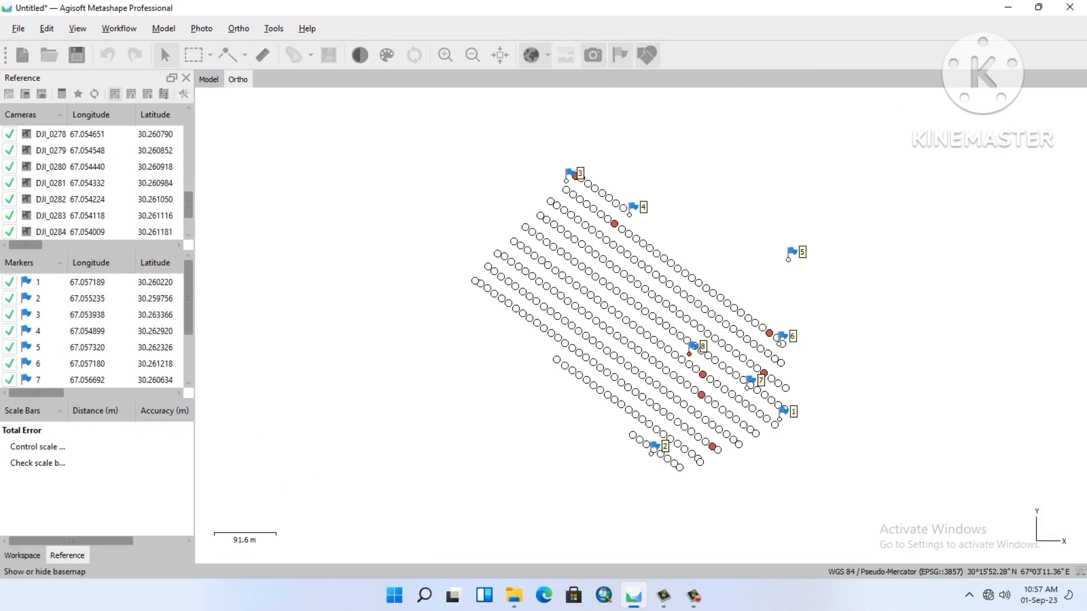
Step: Return to the model view and examine the dense cloud around marker 8 and towards marker 2
click(209, 79)
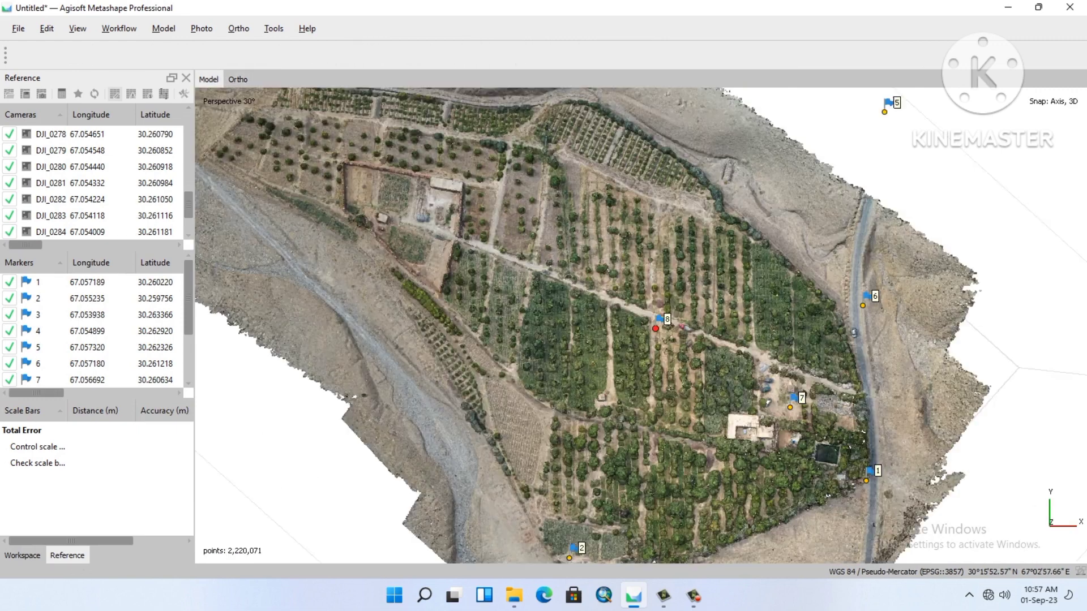
scroll(653, 318, up, 3)
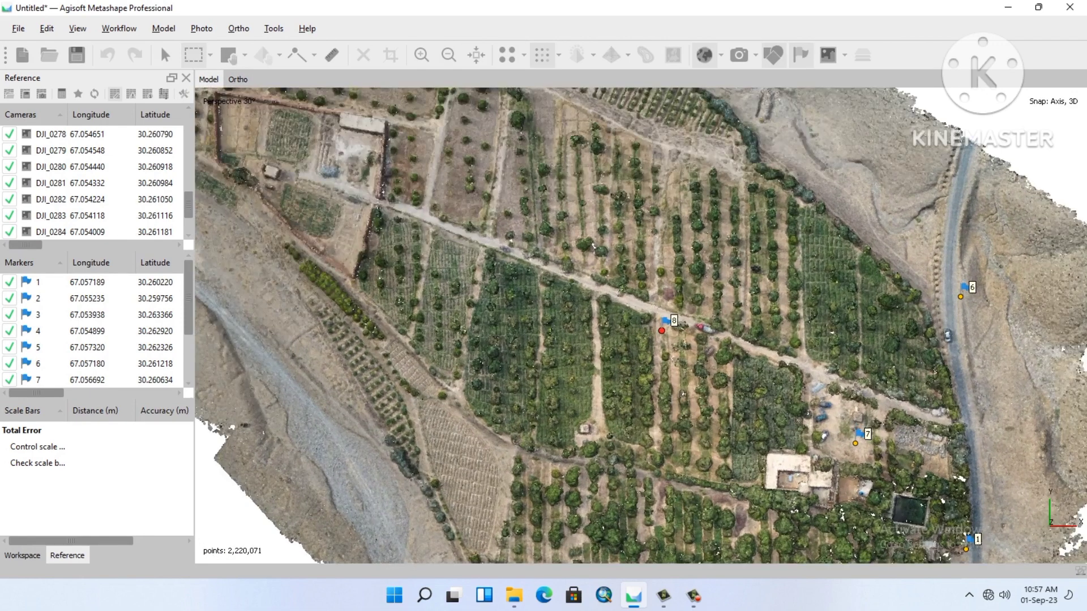
scroll(639, 325, up, 2)
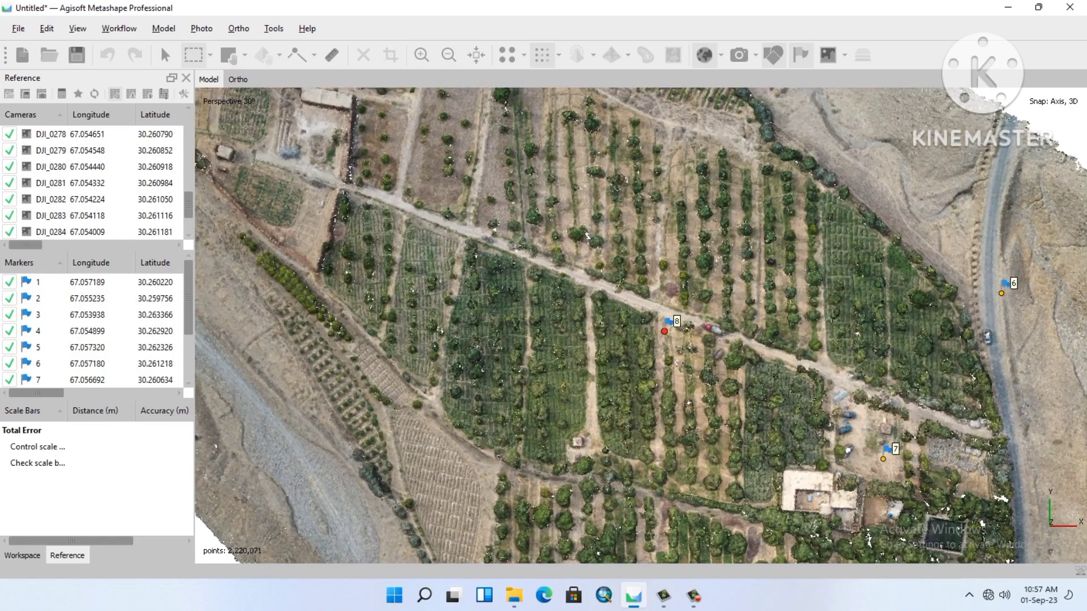
scroll(475, 198, down, 5)
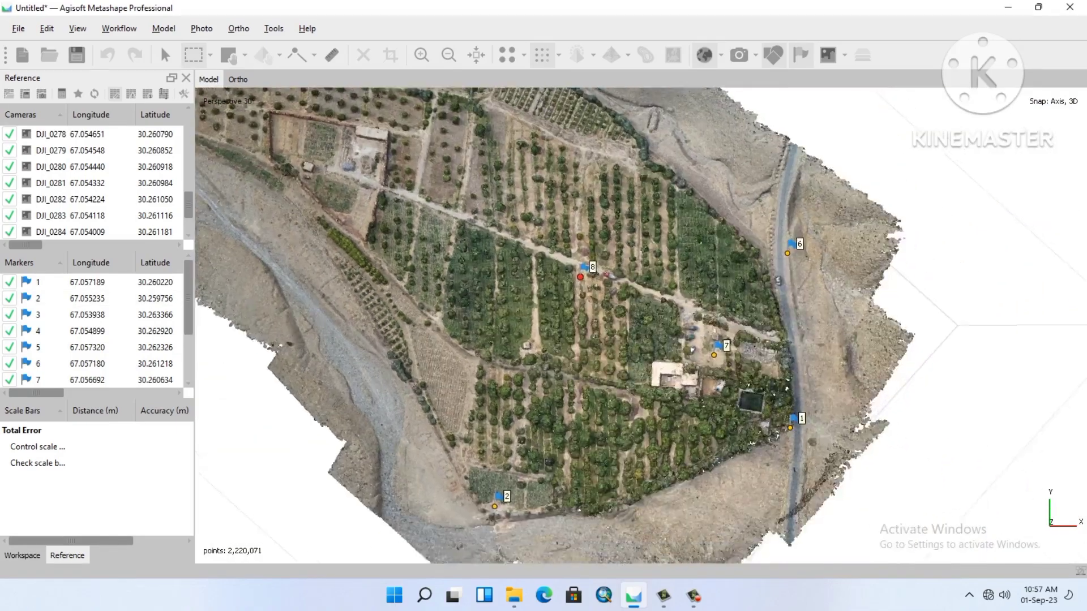
mouse_move(622, 317)
middle_down()
mouse_move(552, 289)
mouse_move(588, 252)
mouse_move(772, 122)
middle_up()
scroll(641, 326, up, 3)
scroll(641, 326, up, 3)
scroll(498, 405, down, 5)
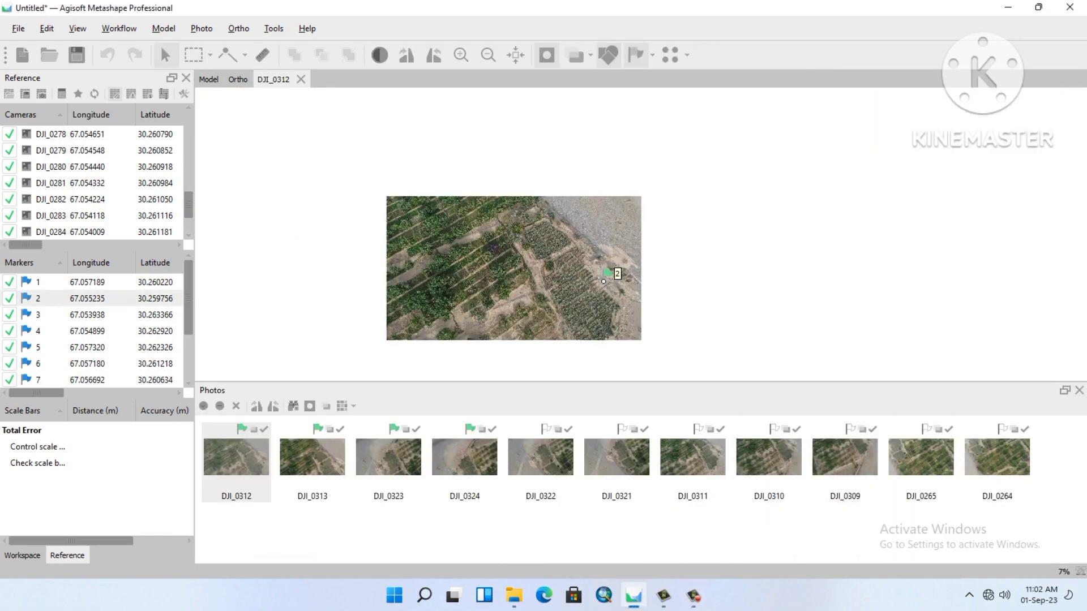
Step: Filter the photos by marker 2 and check its placement on the target in DJI_0312 and DJI_0324
right_click(79, 294)
click(143, 435)
scroll(604, 281, up, 10)
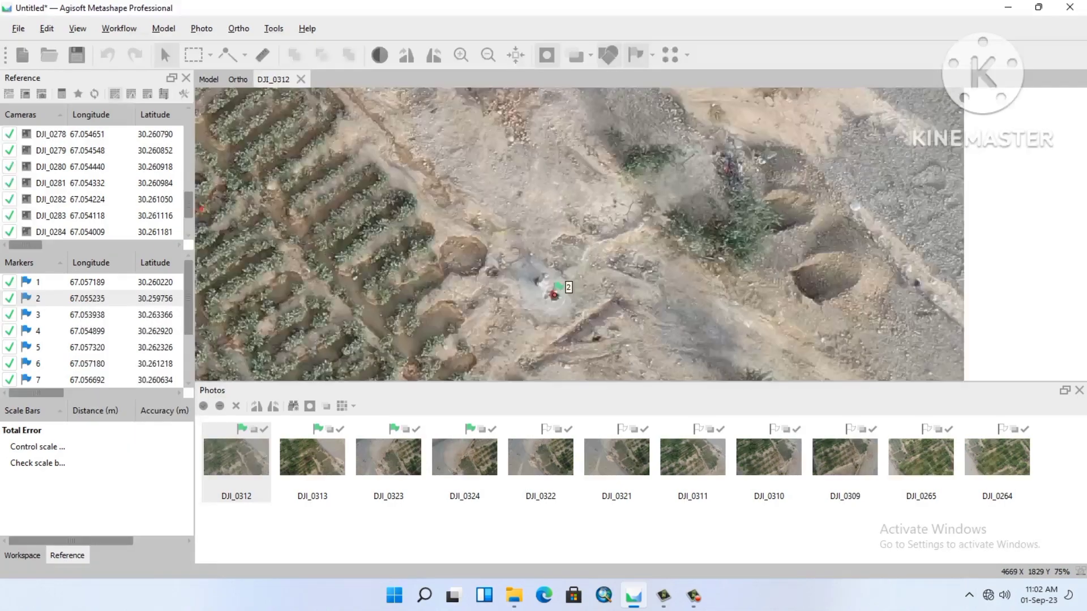
scroll(554, 295, up, 8)
scroll(527, 286, down, 13)
double_click(464, 458)
scroll(640, 234, up, 6)
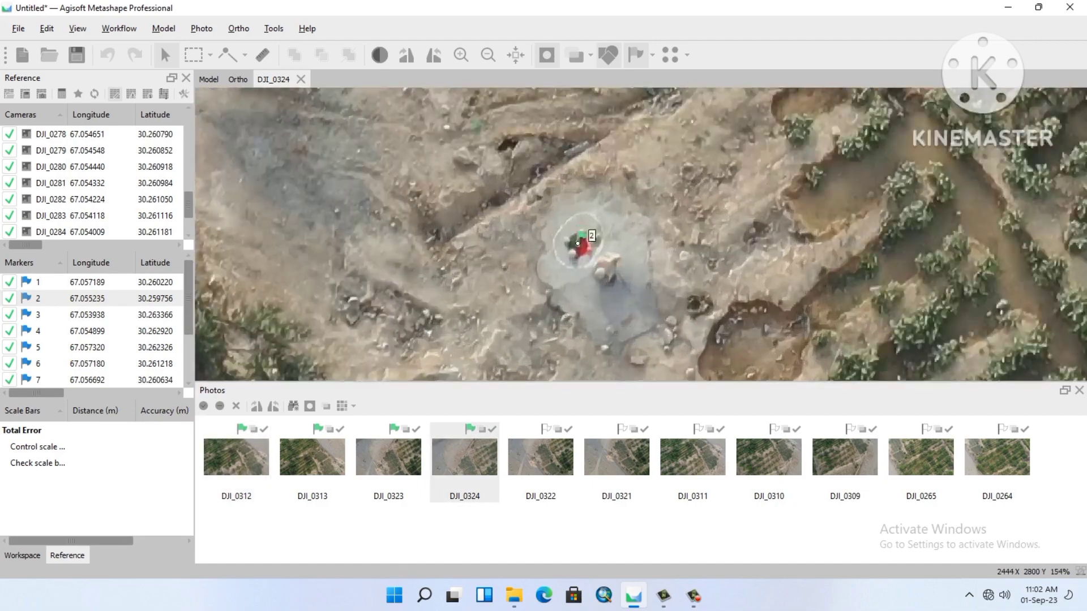
scroll(594, 243, down, 4)
scroll(577, 290, down, 5)
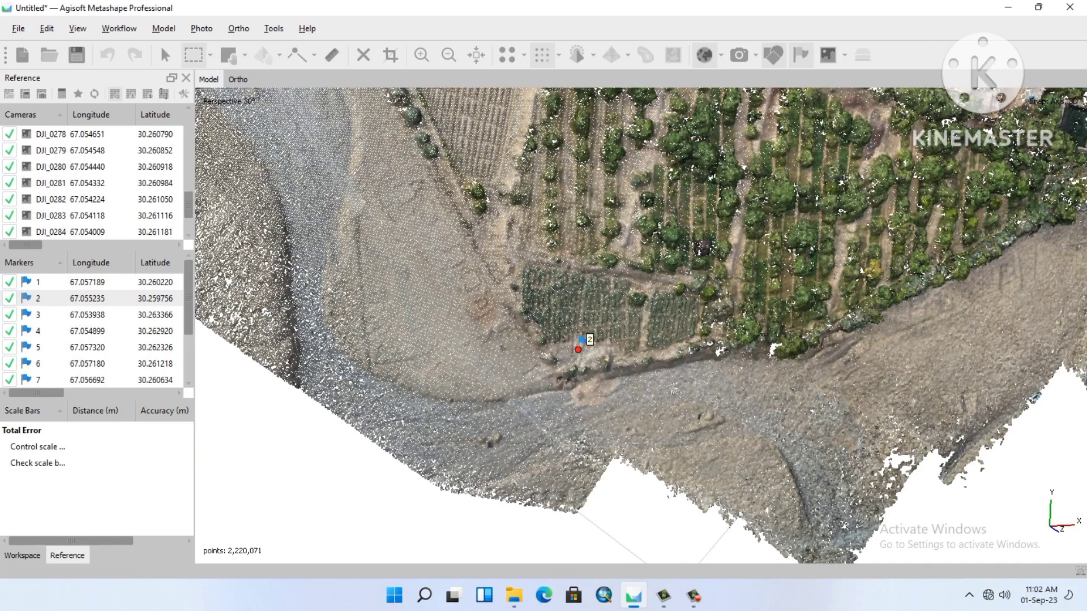
Step: Examine the full extent of the dense cloud with all eight markers in the model view
scroll(641, 326, down, 6)
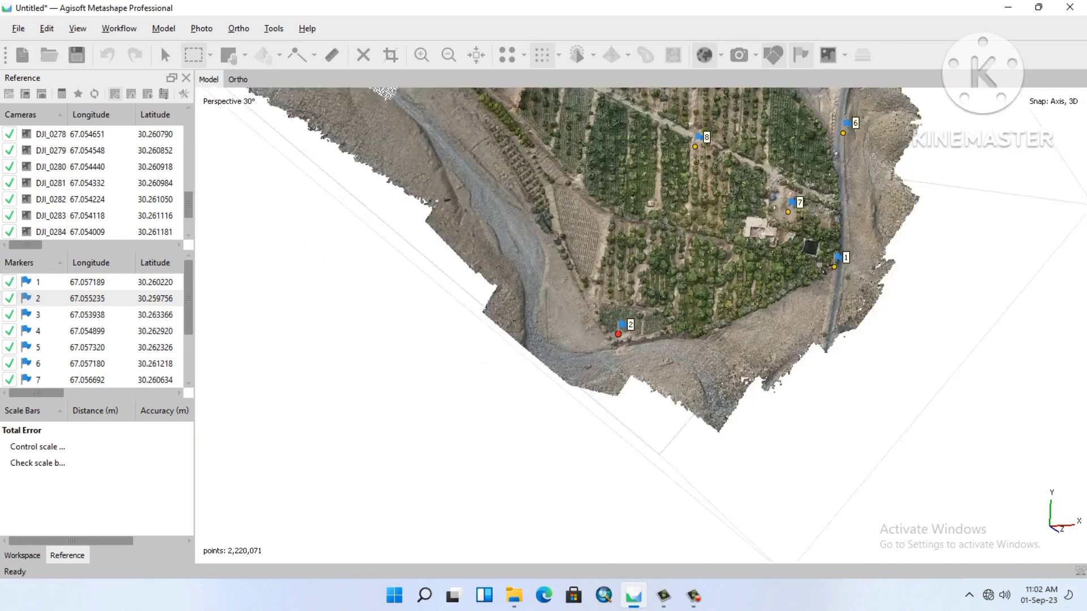
middle_drag(634, 249, 606, 408)
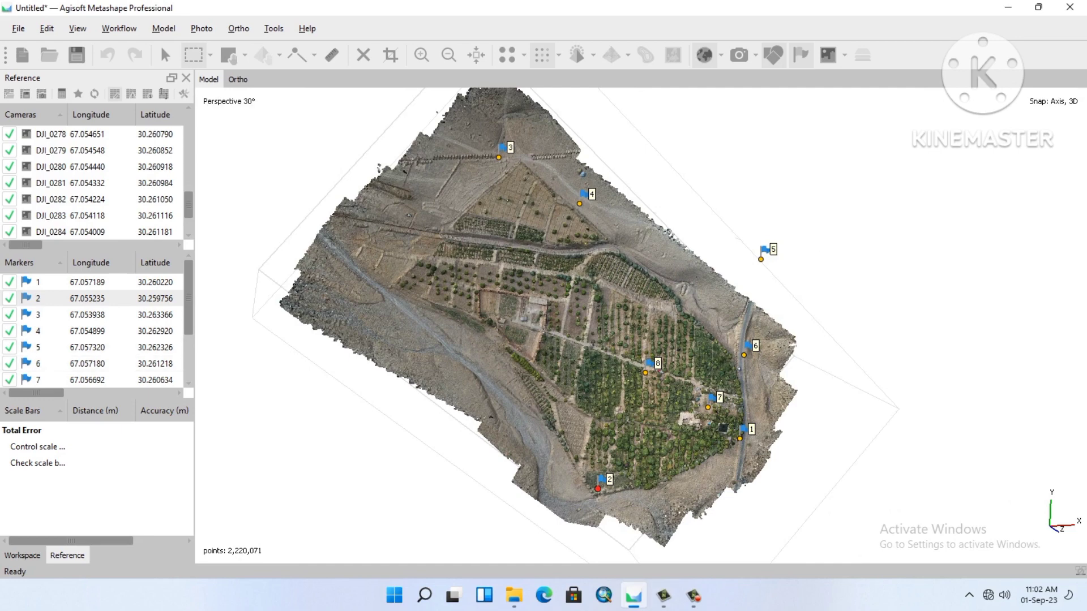
scroll(102, 300, down, 2)
scroll(101, 331, up, 2)
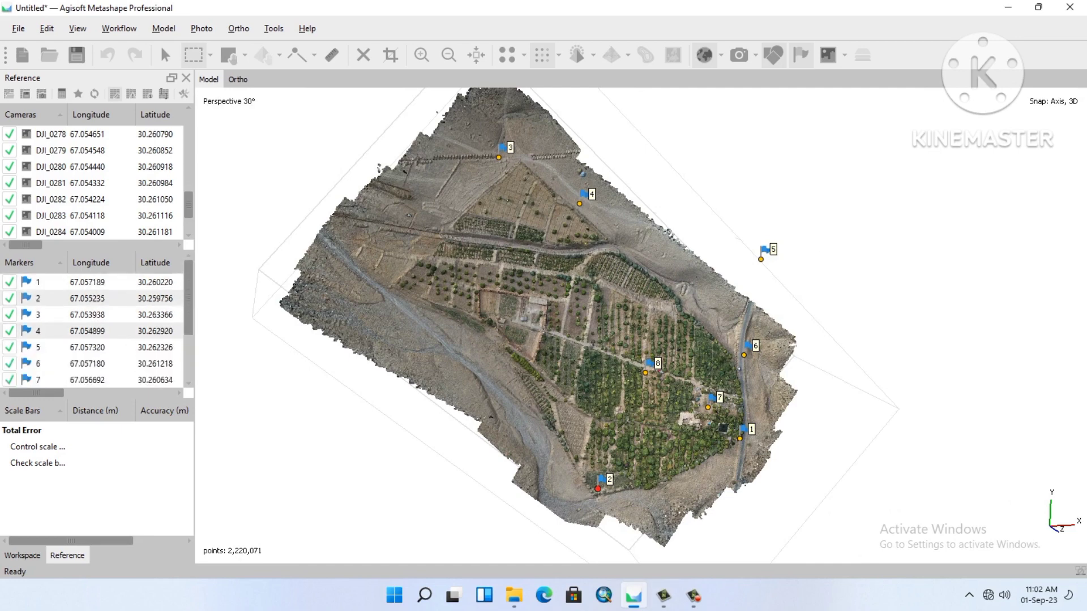
Step: Hide and redisplay the marker positions to compare the dense cloud with and without them
click(801, 55)
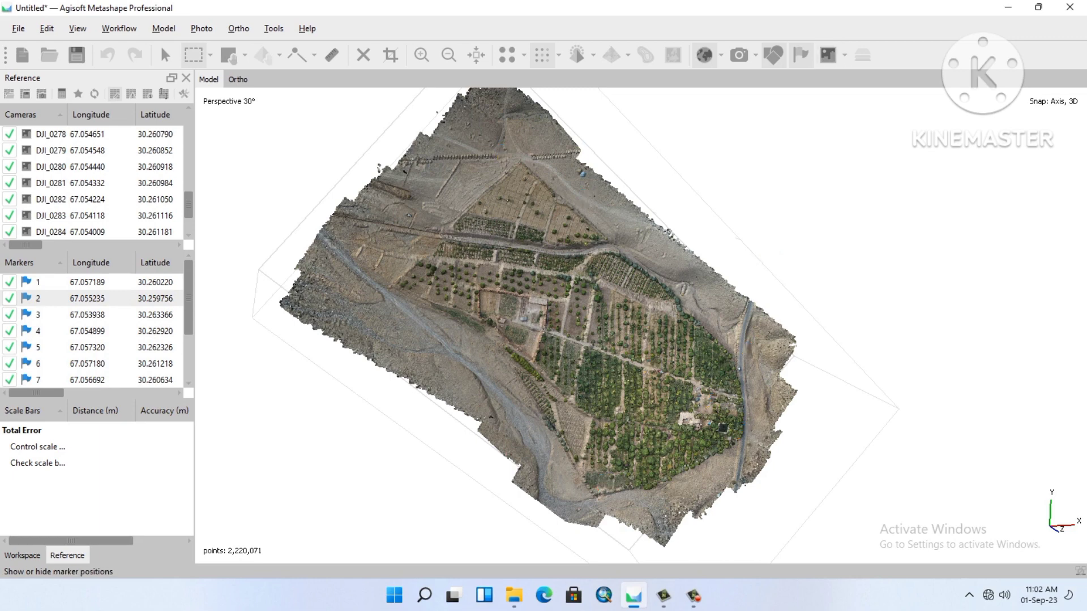
click(800, 55)
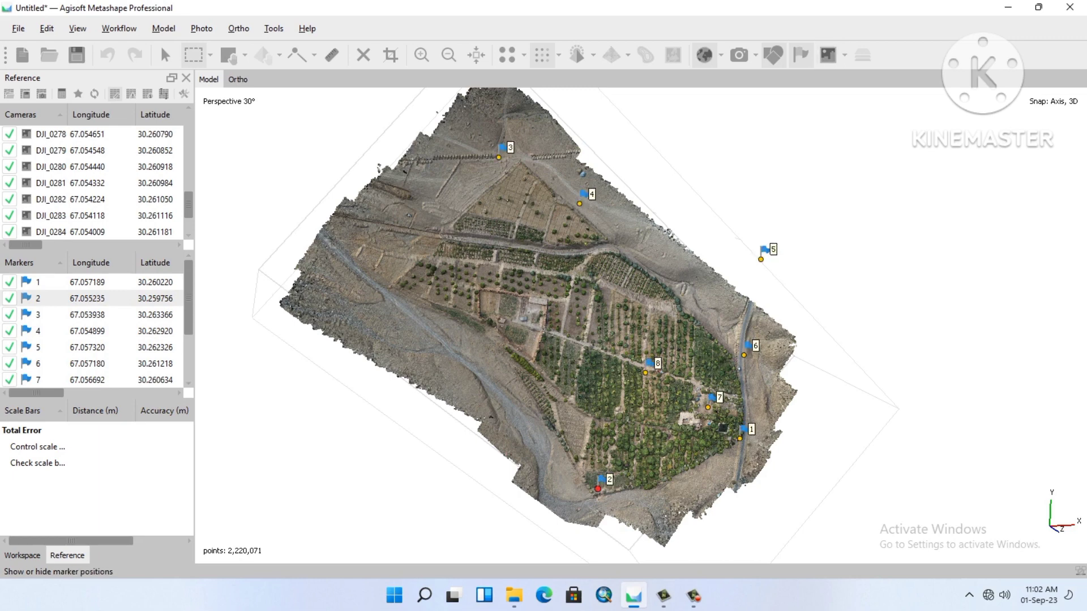
click(801, 55)
click(800, 55)
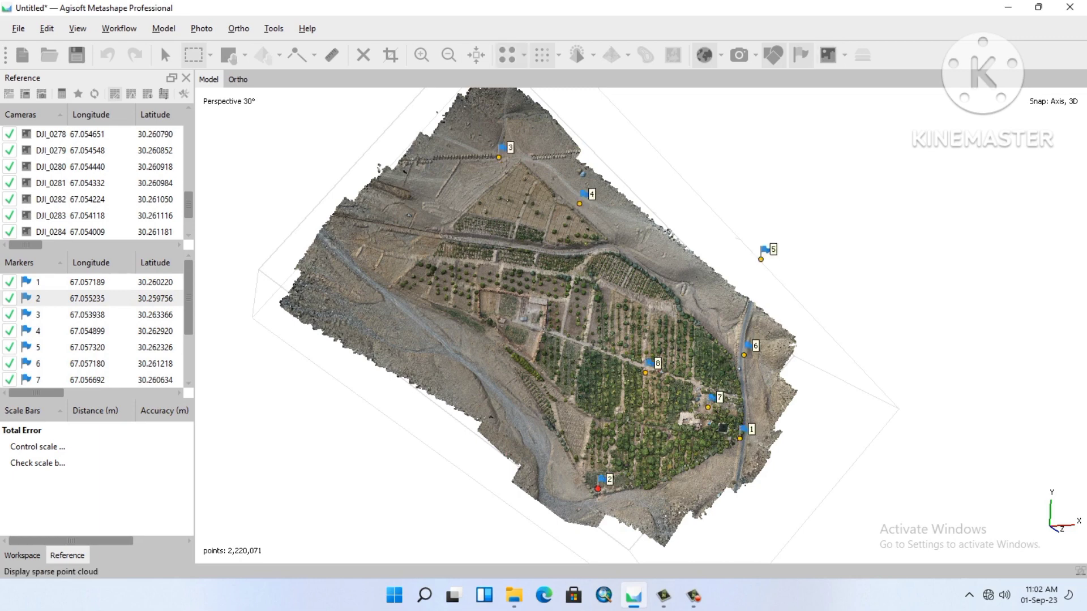
Step: Display the sparse point cloud for comparison and switch back to the dense cloud
click(507, 55)
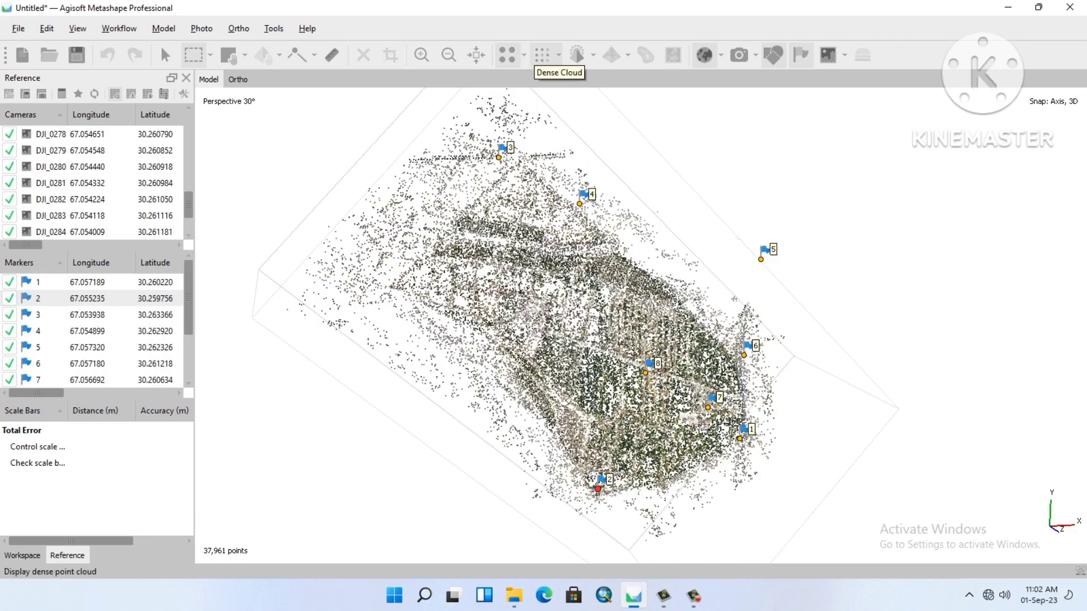
click(523, 54)
click(524, 55)
click(542, 55)
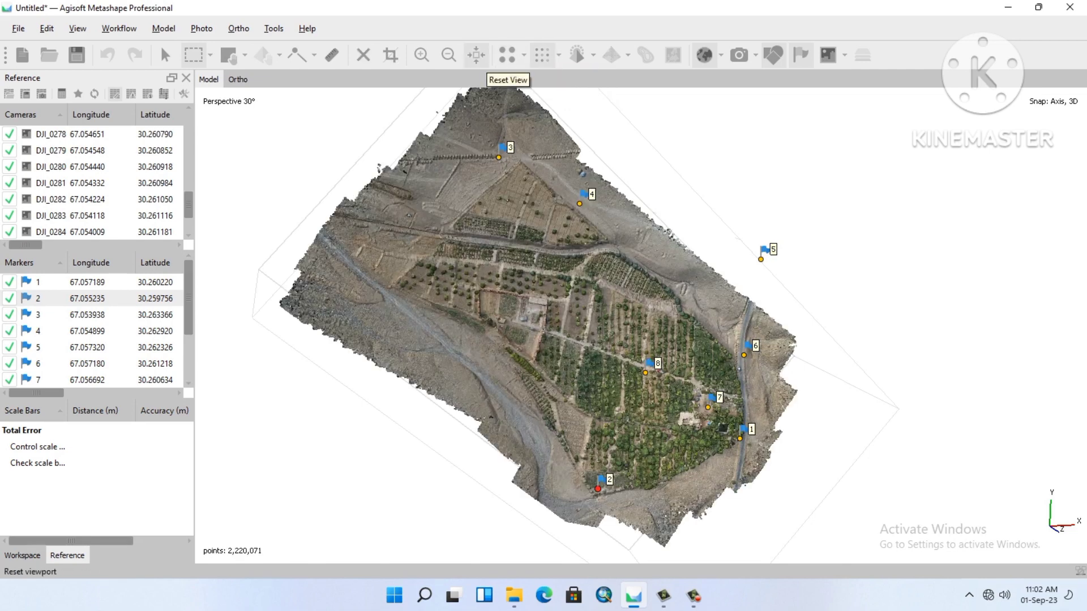
Step: Reset the model view and hide the marker positions to inspect the unobstructed dense cloud
click(476, 55)
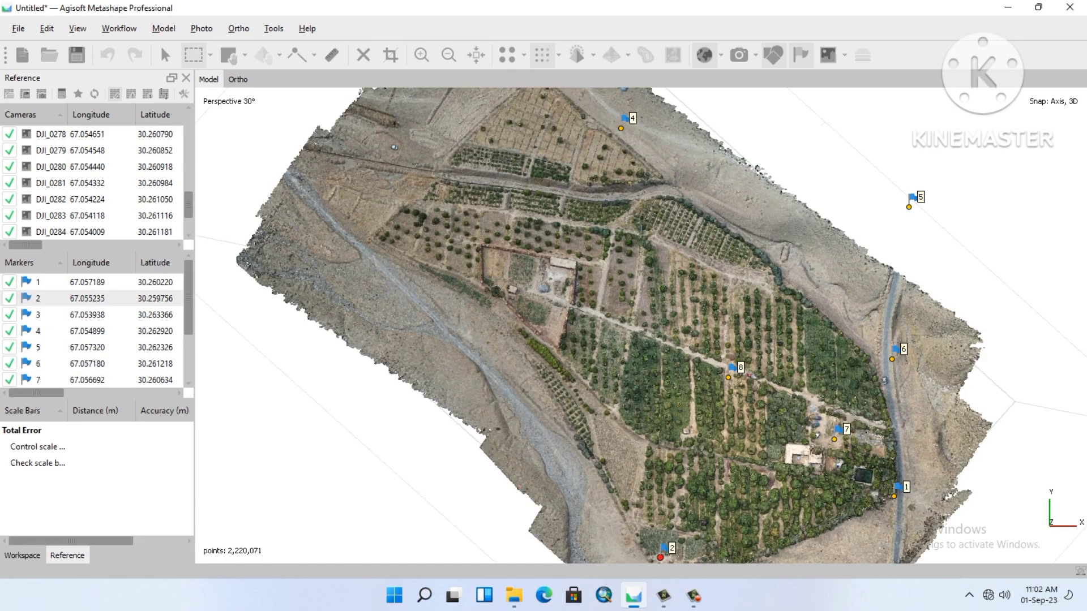
click(800, 55)
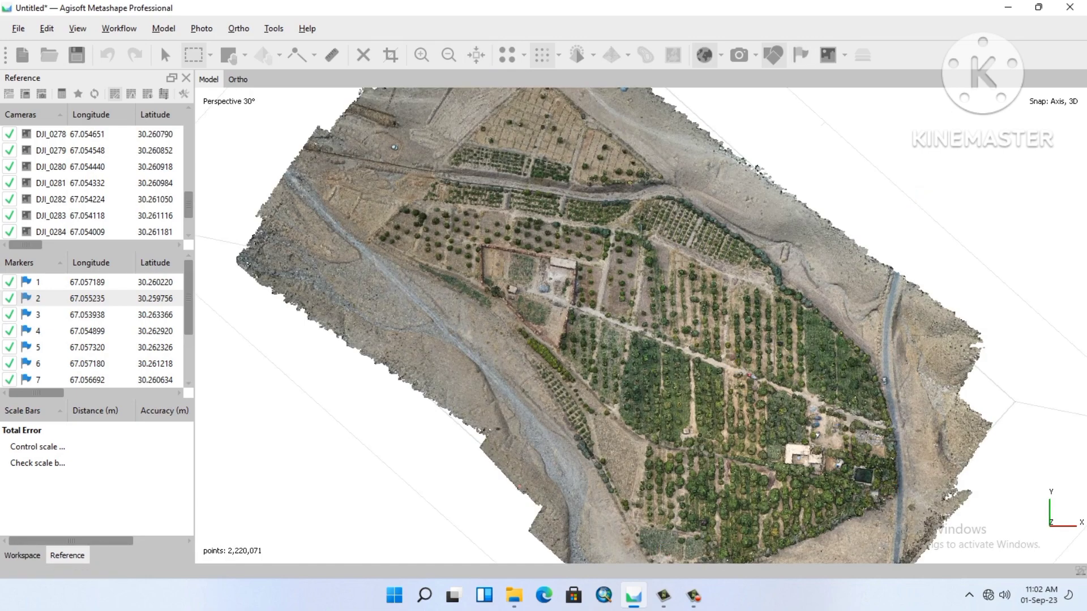
scroll(640, 325, up, 6)
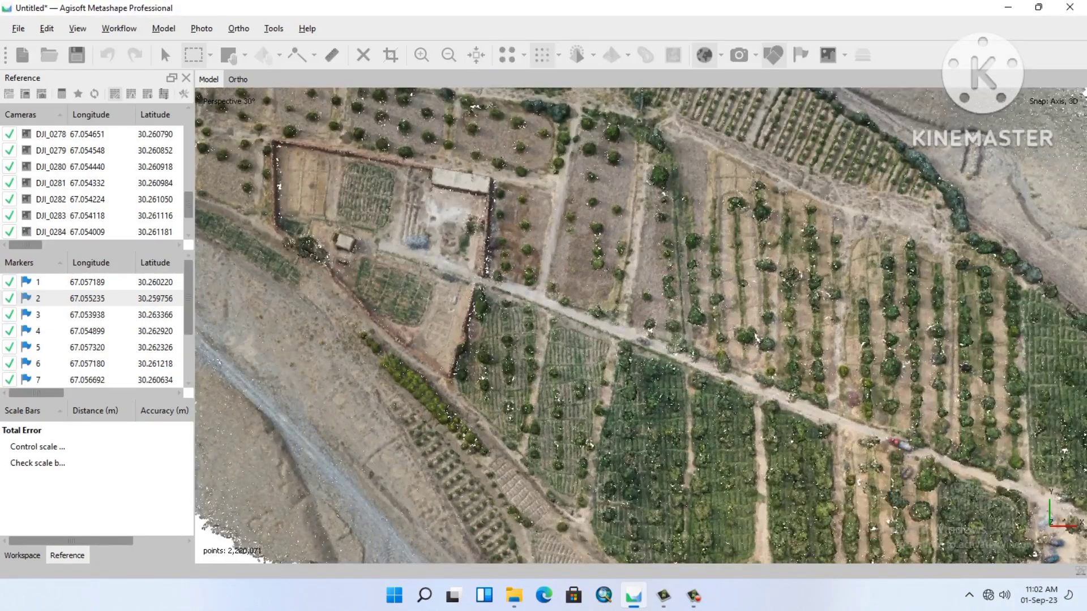
scroll(640, 326, down, 5)
scroll(640, 326, down, 3)
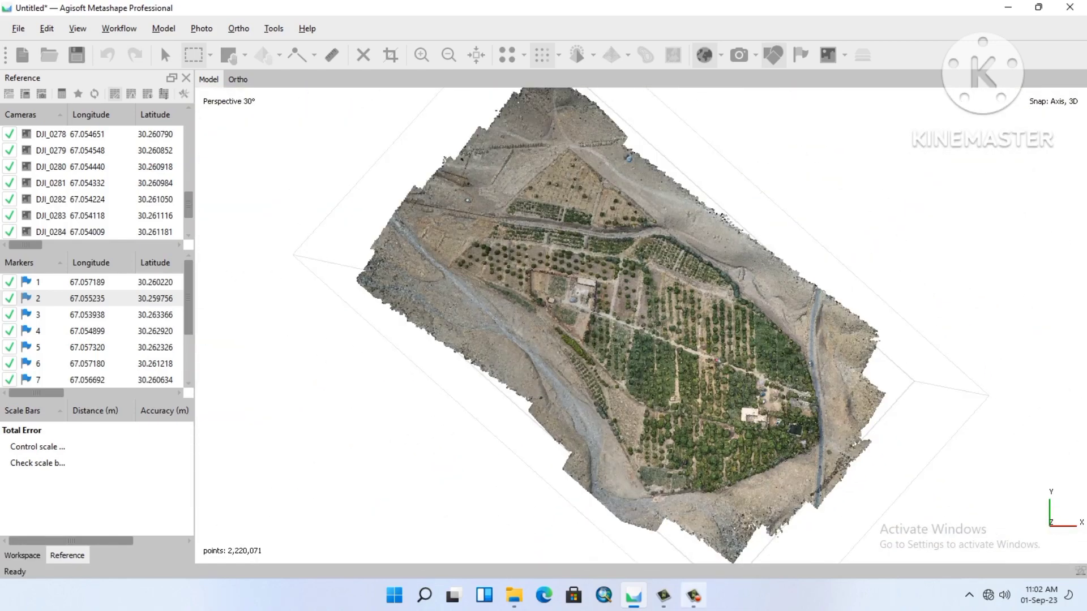
click(693, 596)
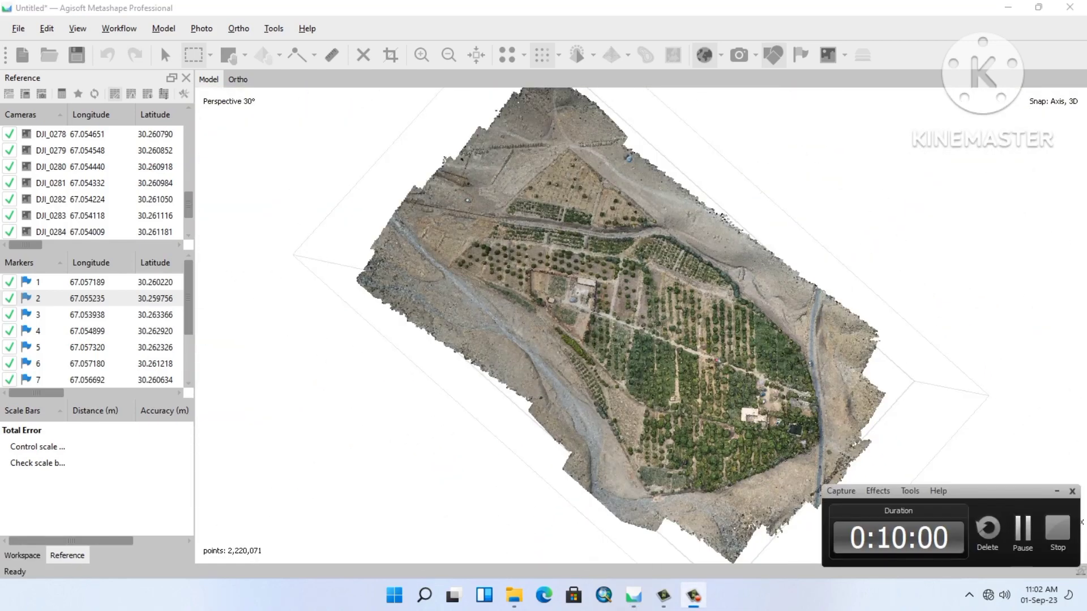